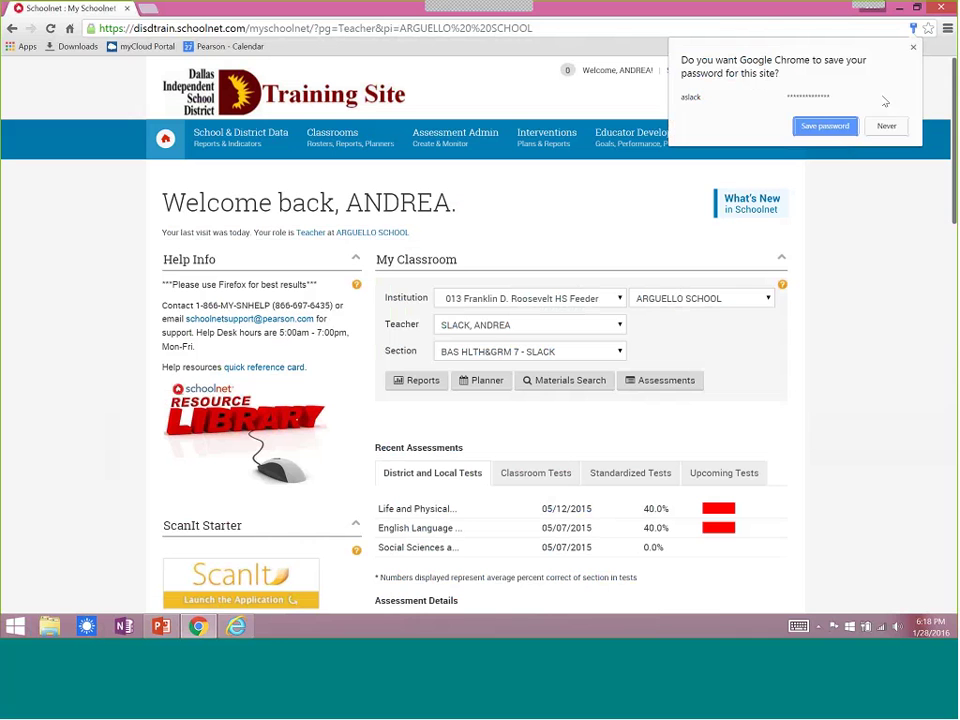
Step: Decline the browser's offer to save the password and open the Instructional Materials page for classrooms
click(884, 125)
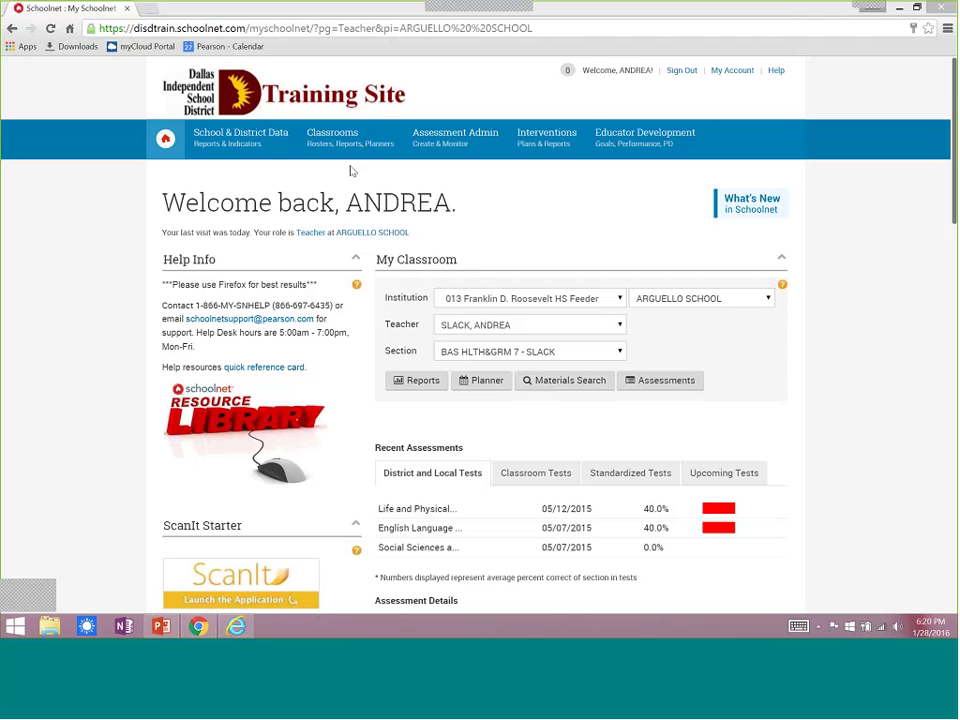
mouse_move(337, 147)
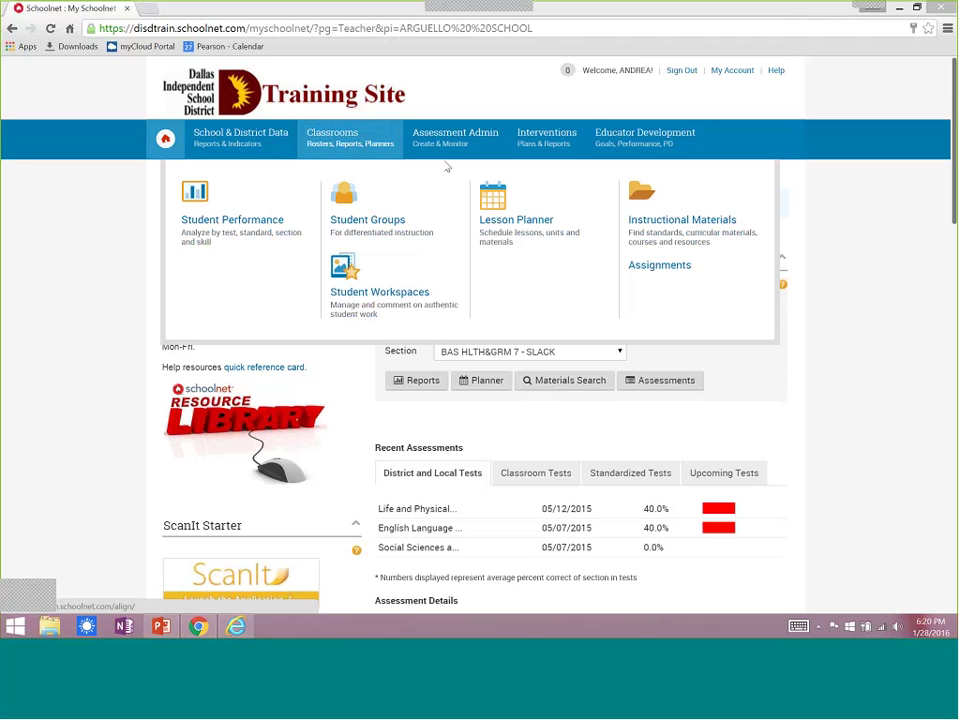
click(643, 229)
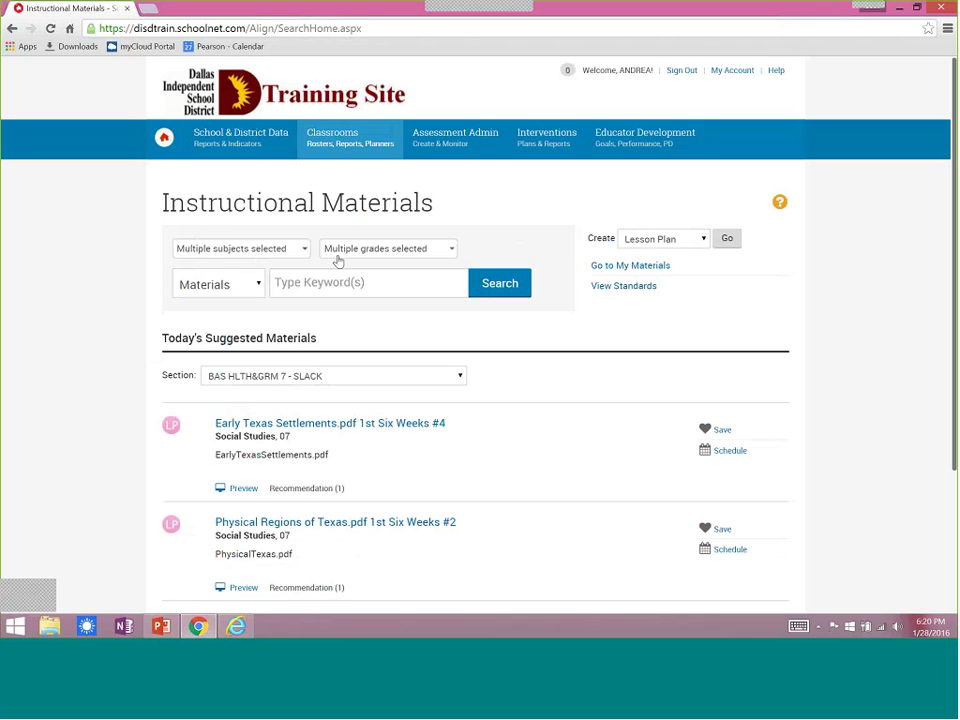
Step: Review the subject and grade filter choices, then search materials without a keyword using the preselected subjects and grades
click(304, 253)
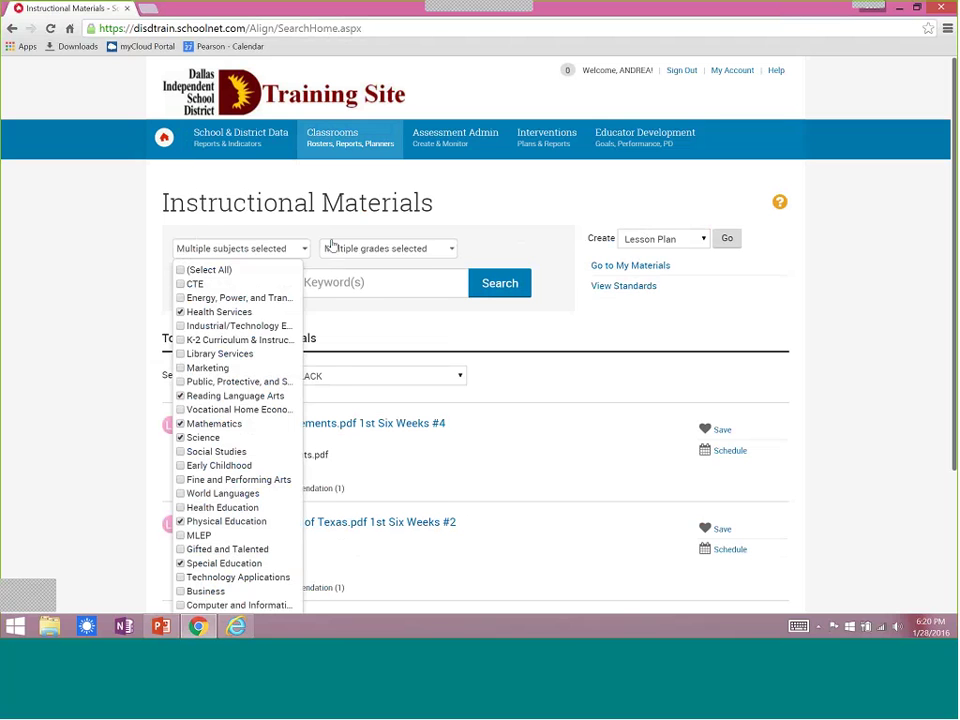
click(432, 252)
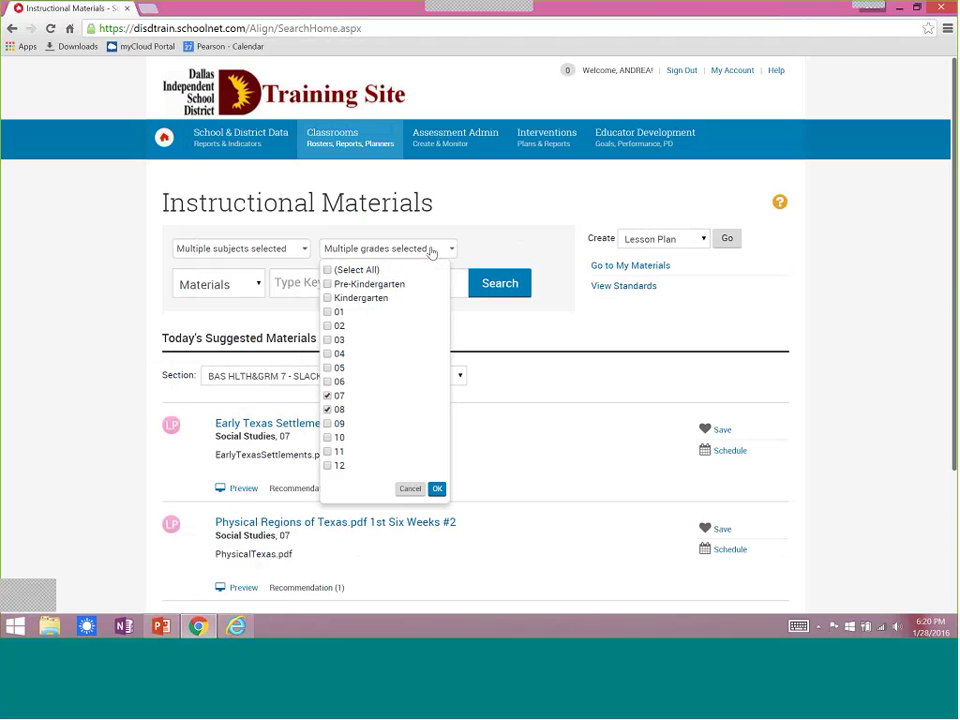
click(524, 211)
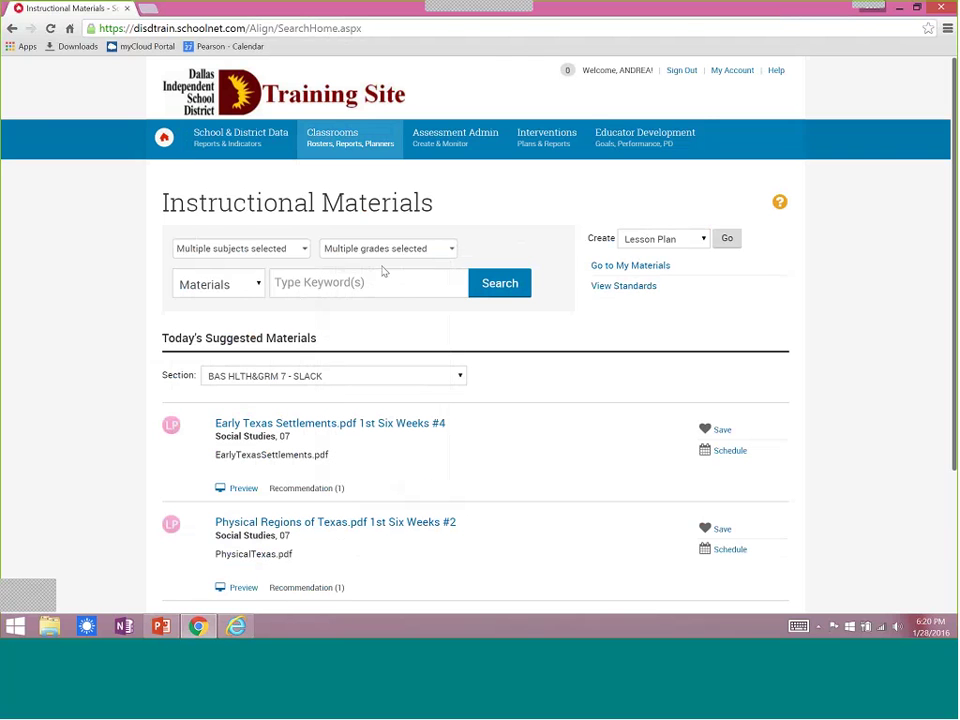
click(334, 286)
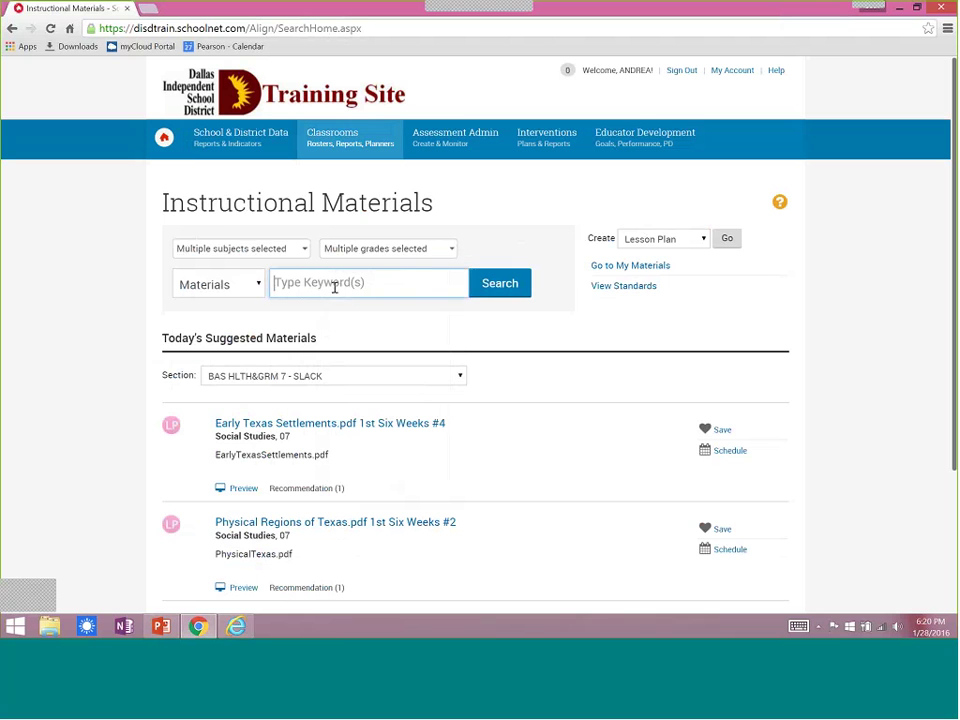
click(501, 286)
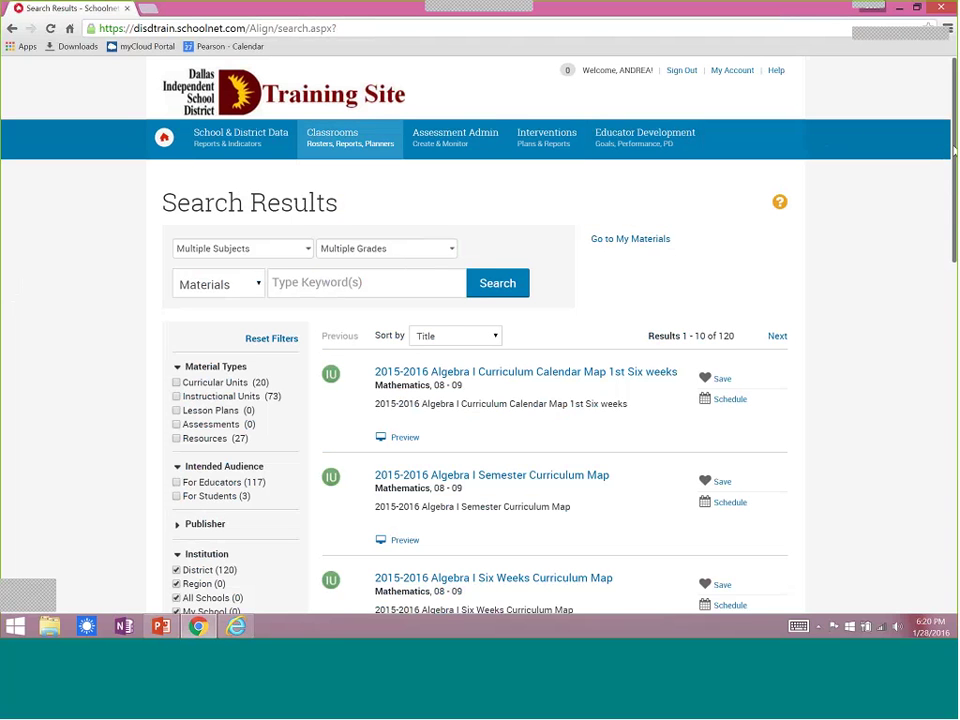
Step: Open the 2015-2016 Algebra I Curriculum Calendar Map 1st Six weeks unit and view its linked document
scroll(955, 160, down, 1)
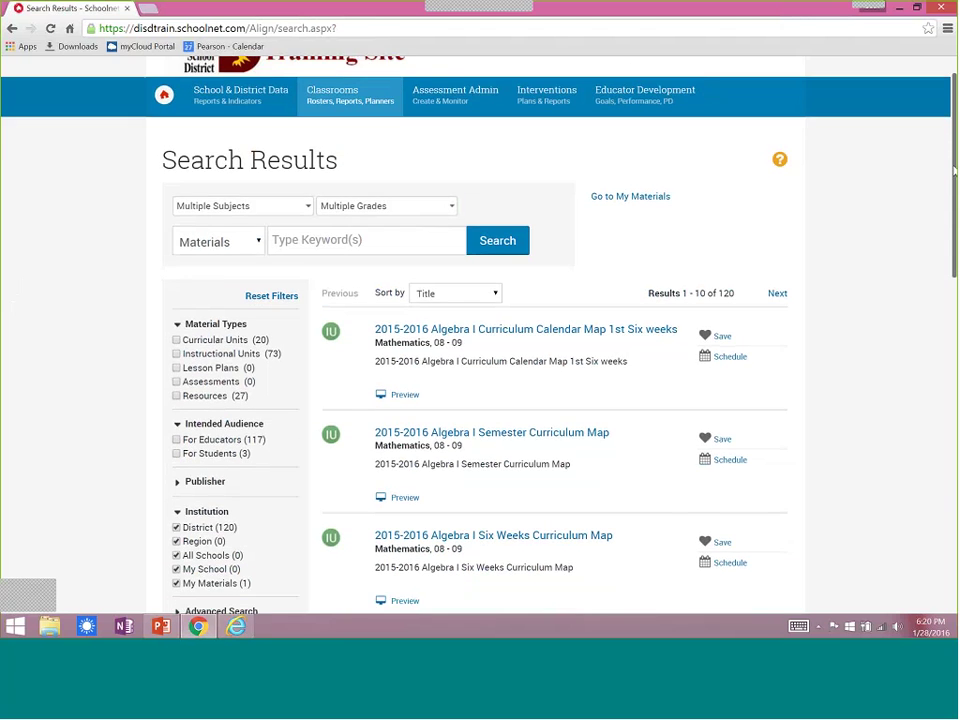
scroll(955, 160, down, 1)
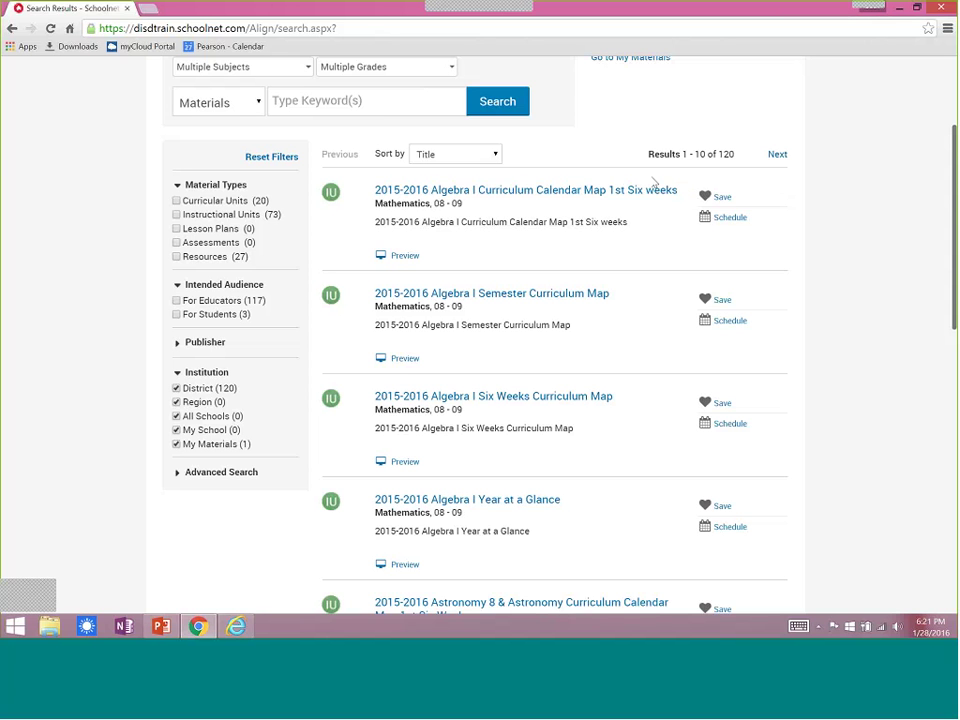
click(619, 191)
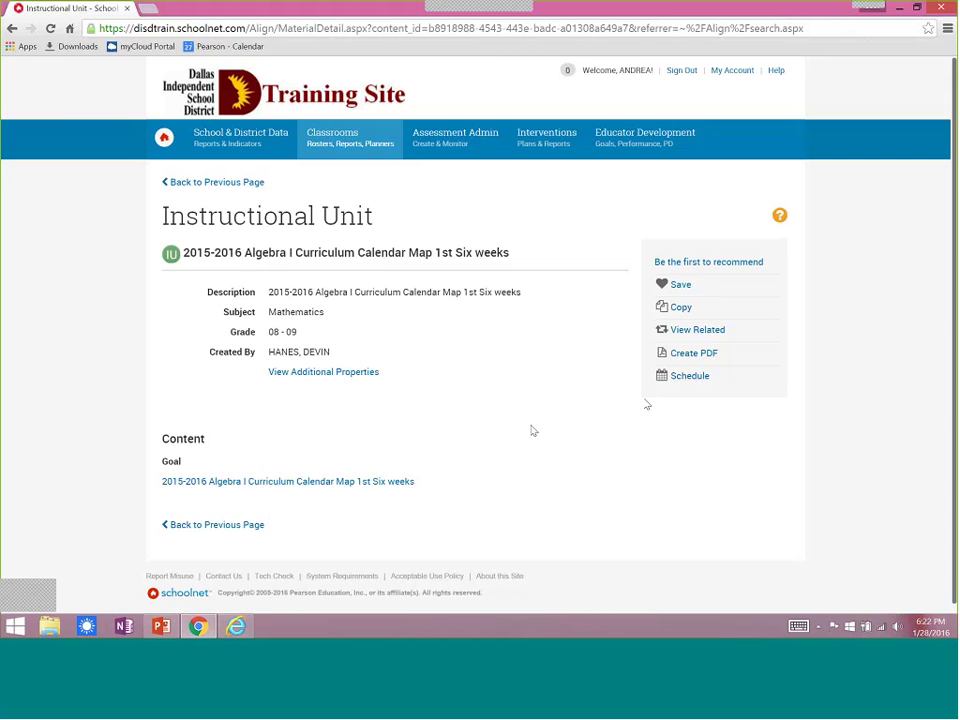
click(234, 484)
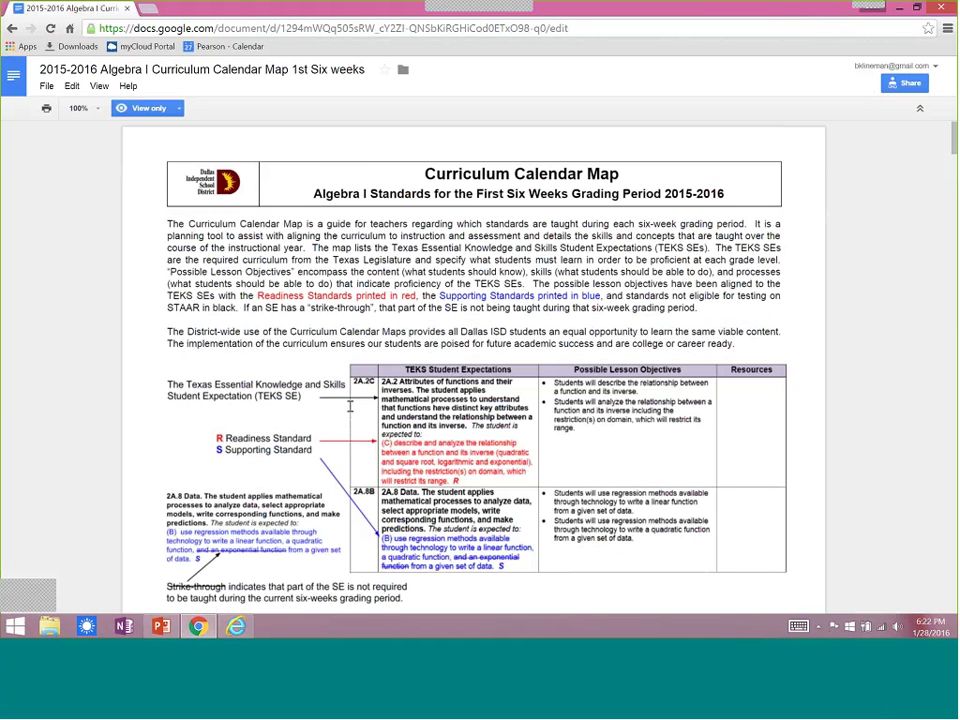
Step: Return to the Algebra I unit's details, save it to My Materials, and go back to the search results
click(14, 29)
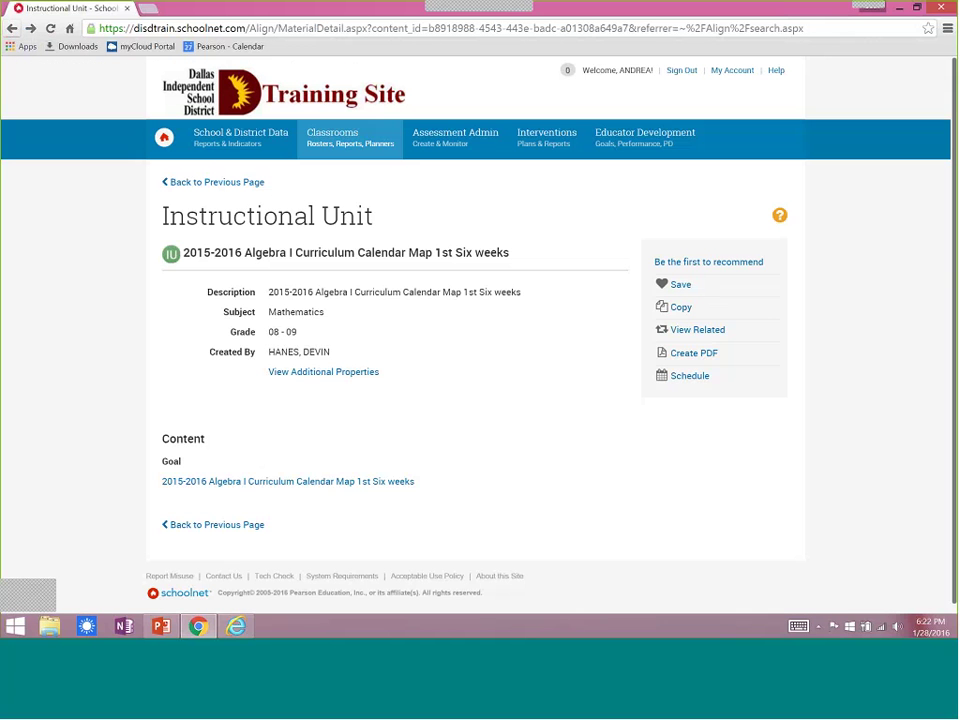
click(680, 285)
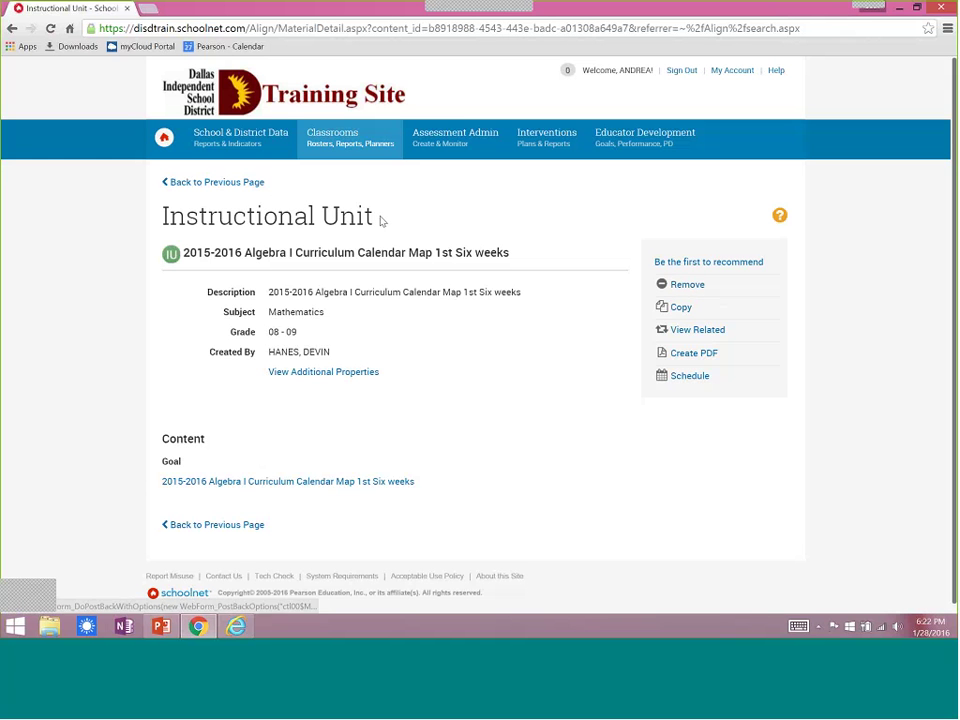
click(197, 186)
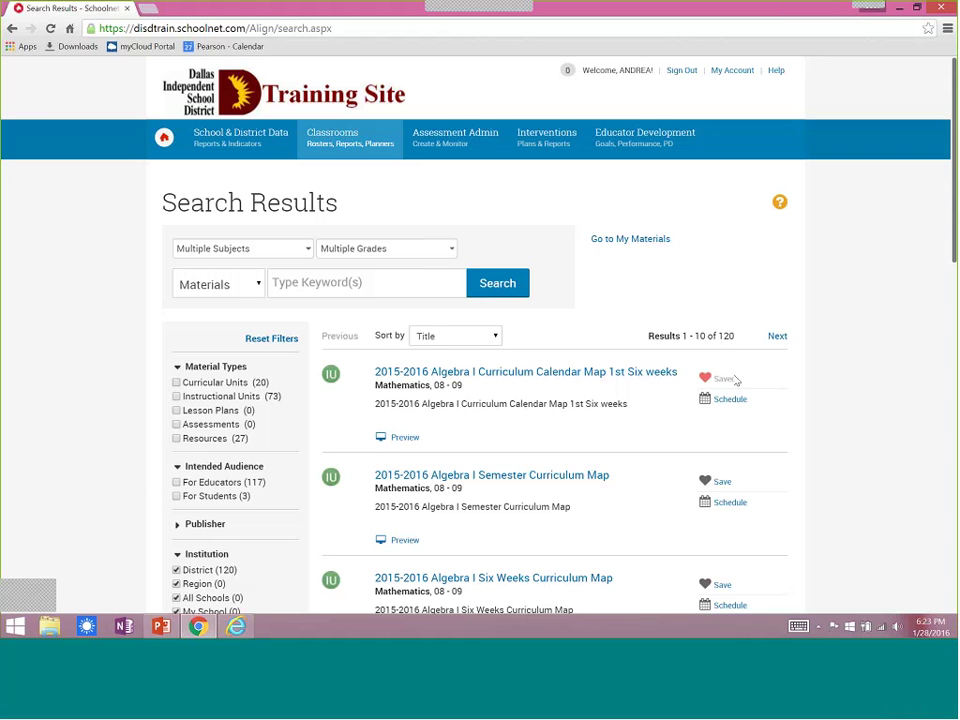
Step: Search the materials for "Geometry" and widen the grade filter to all grades
click(304, 286)
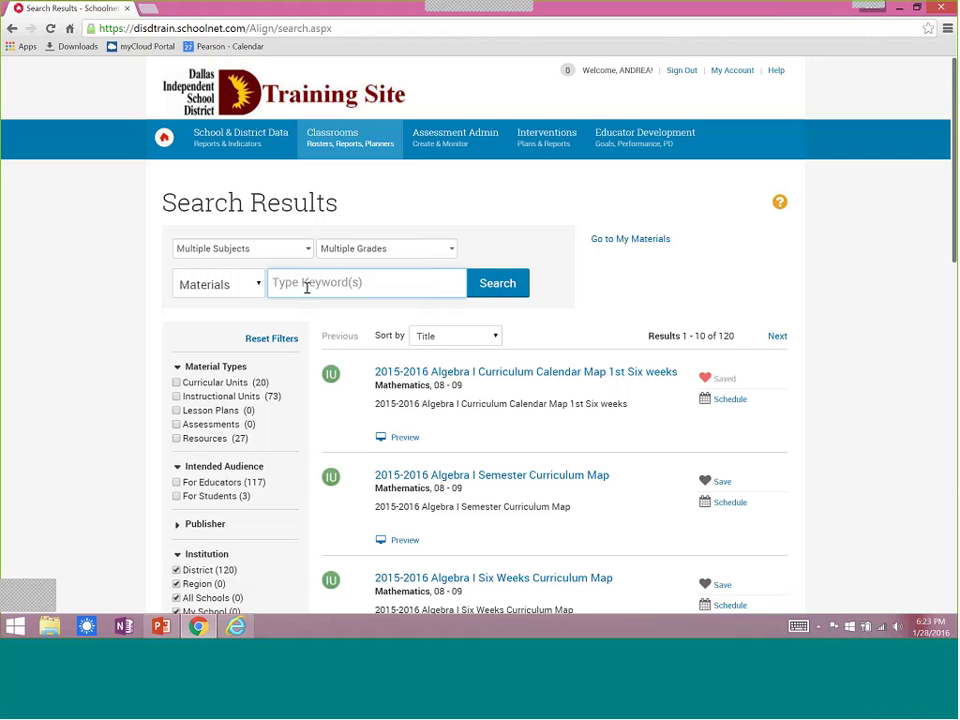
text(Ge)
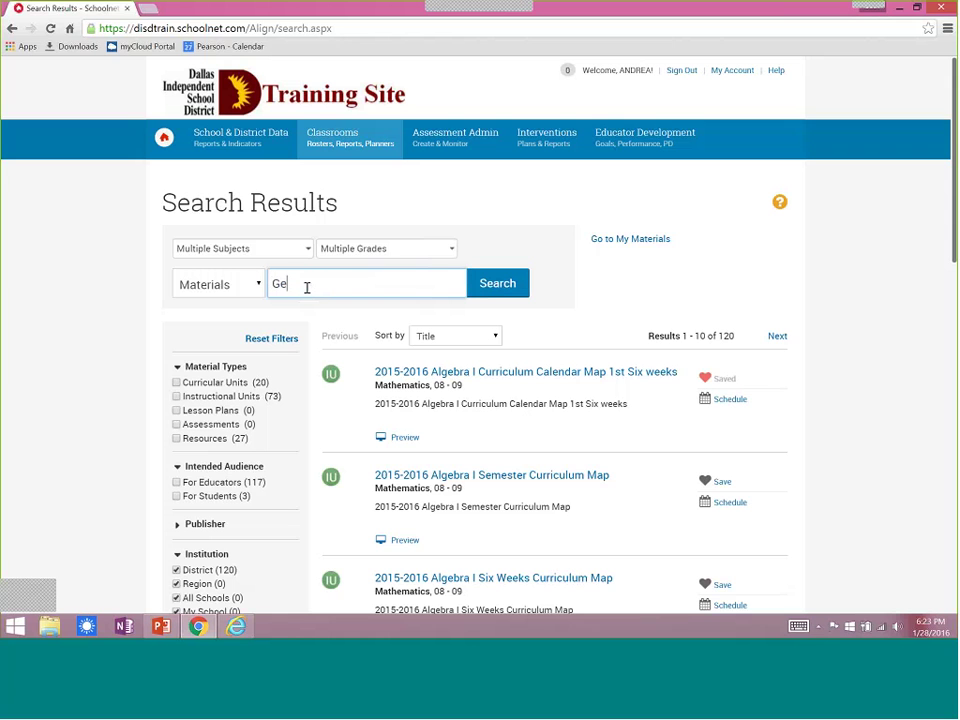
text(ometry)
click(484, 283)
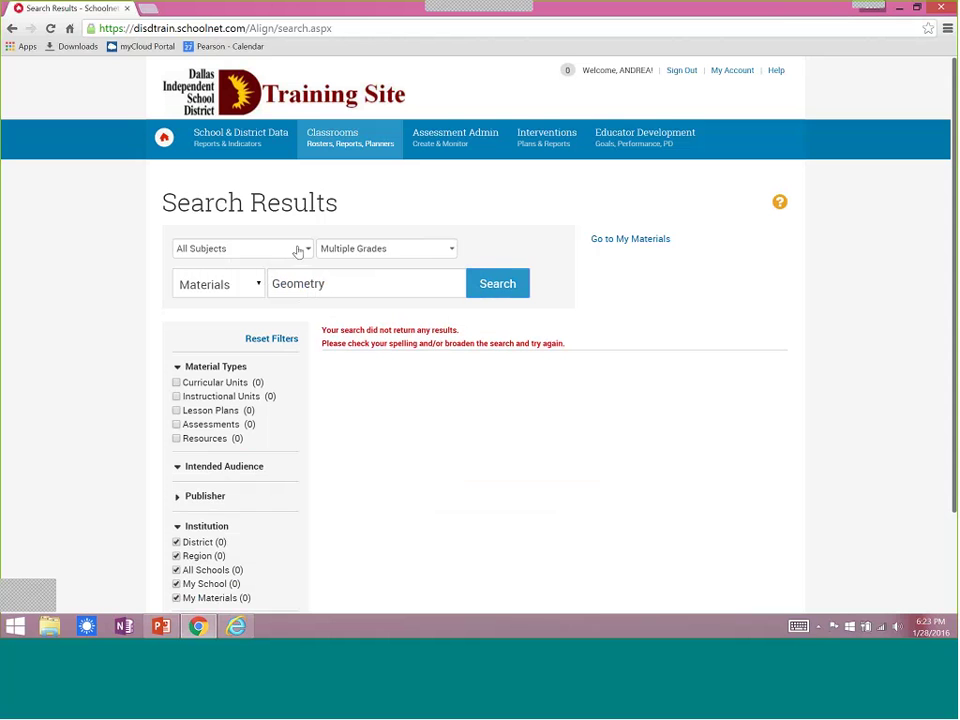
click(434, 256)
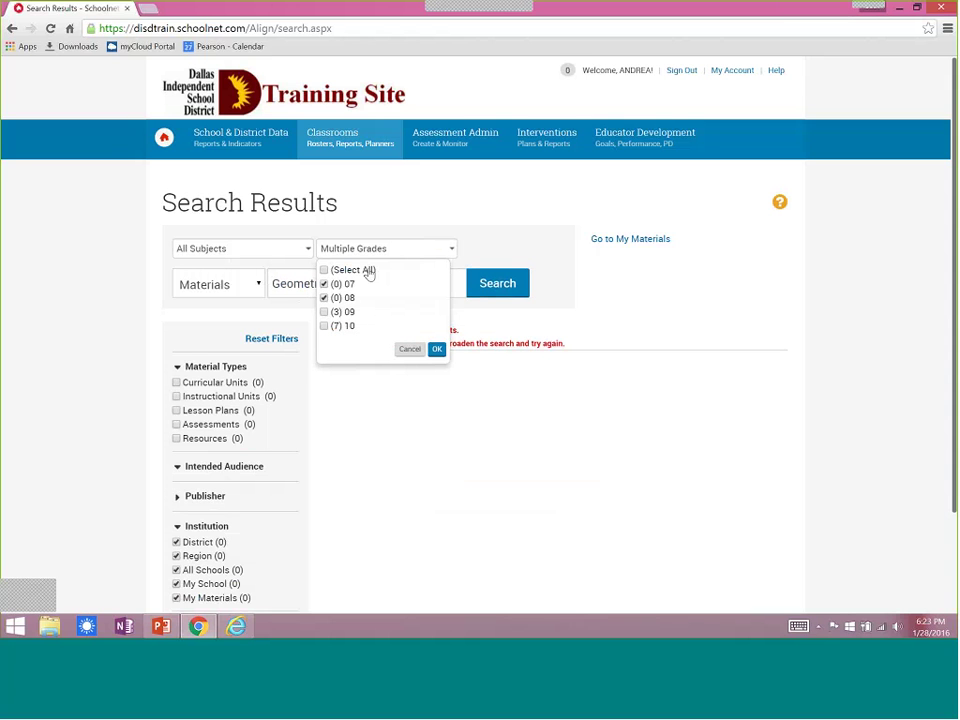
click(324, 270)
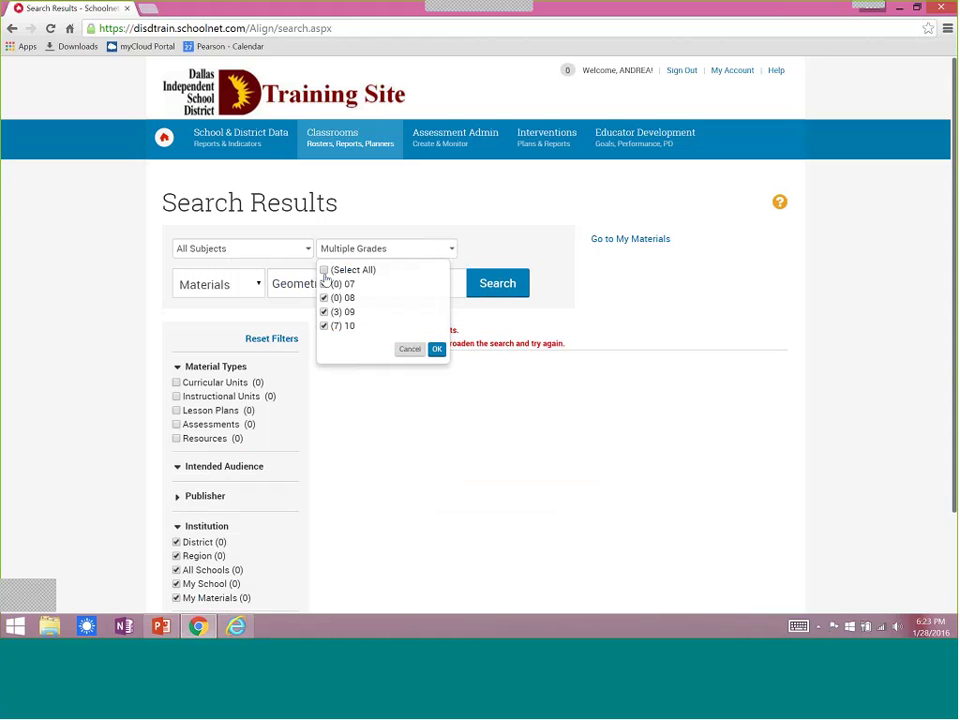
click(438, 351)
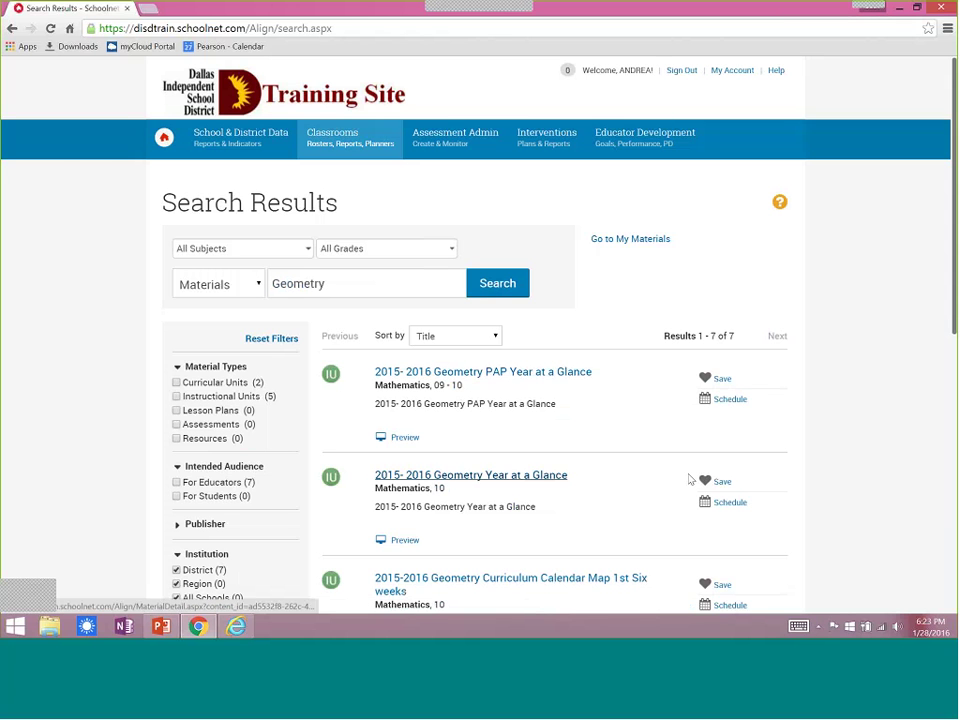
Step: Save the 2015- 2016 Geometry Year at a Glance unit and open the My Materials list
click(722, 483)
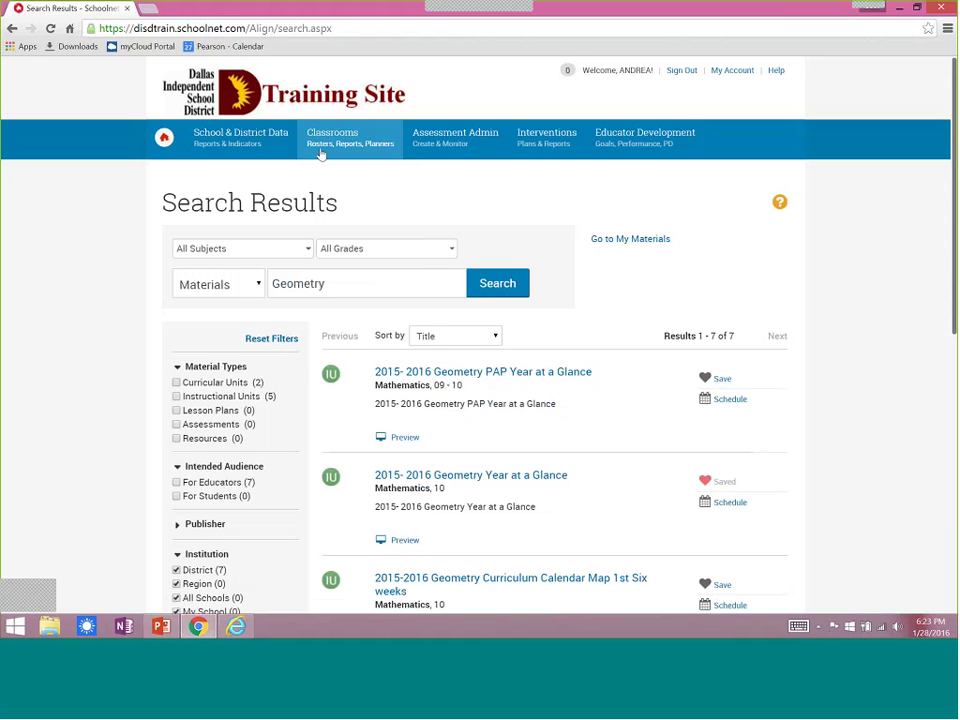
mouse_move(322, 146)
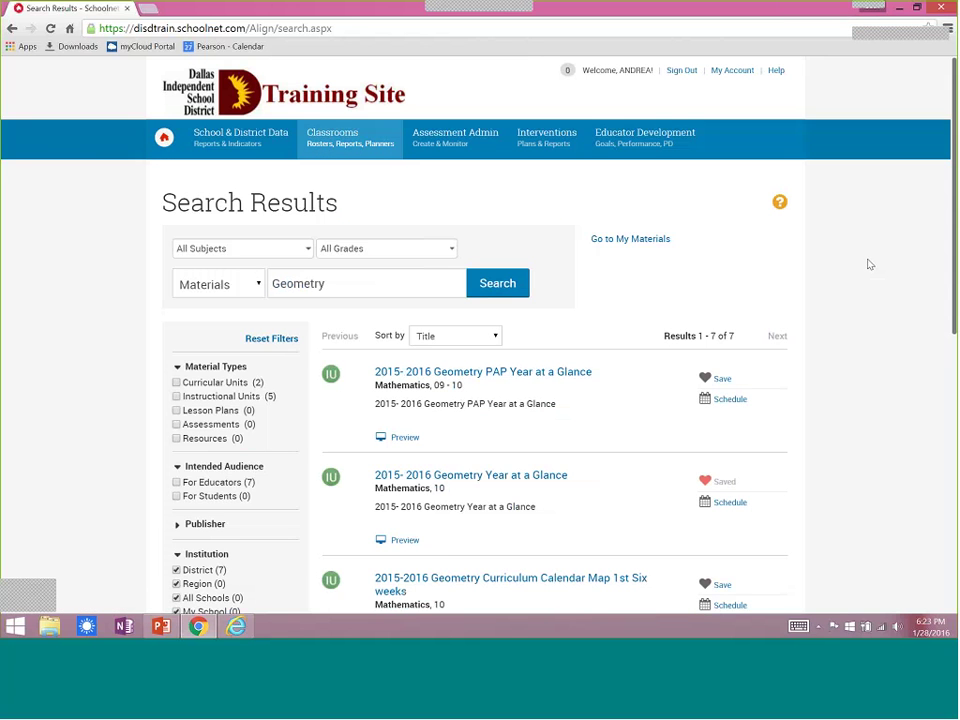
click(629, 241)
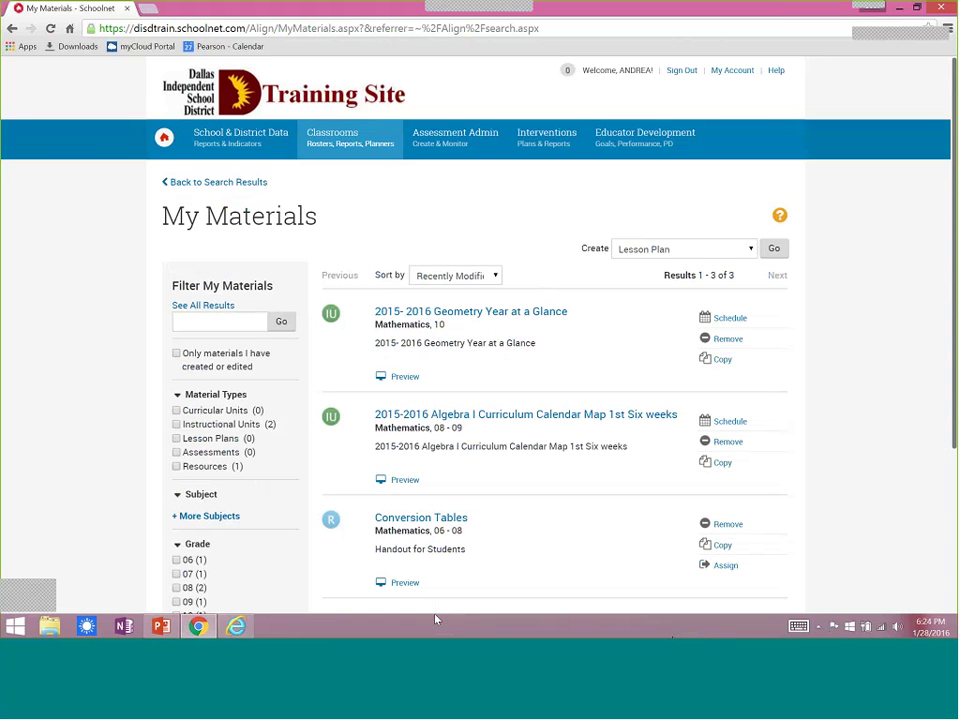
Step: Switch to PowerPoint and present the "Try it!" slide as a full-screen slide show
click(161, 626)
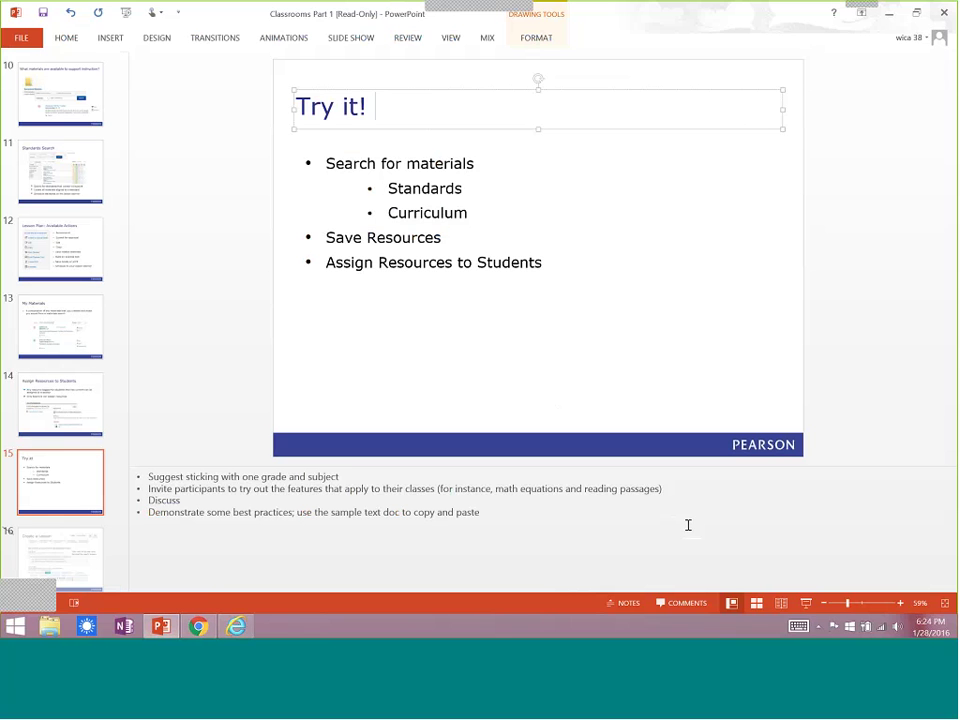
click(804, 605)
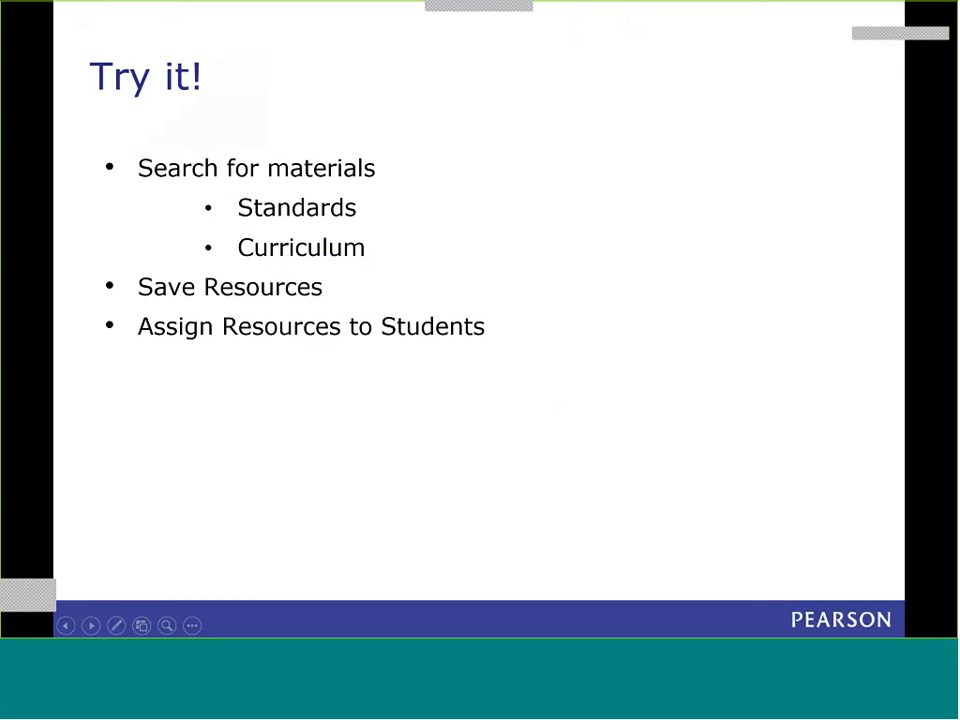
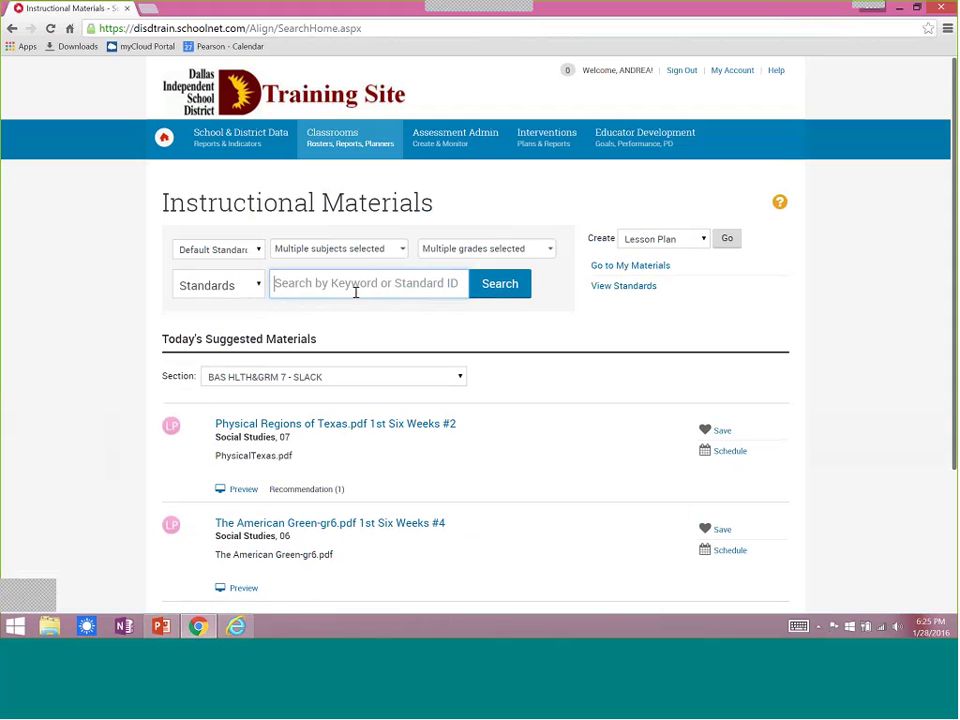
Step: Run a standards search without a keyword and narrow the subject filter to Mathematics only
click(500, 285)
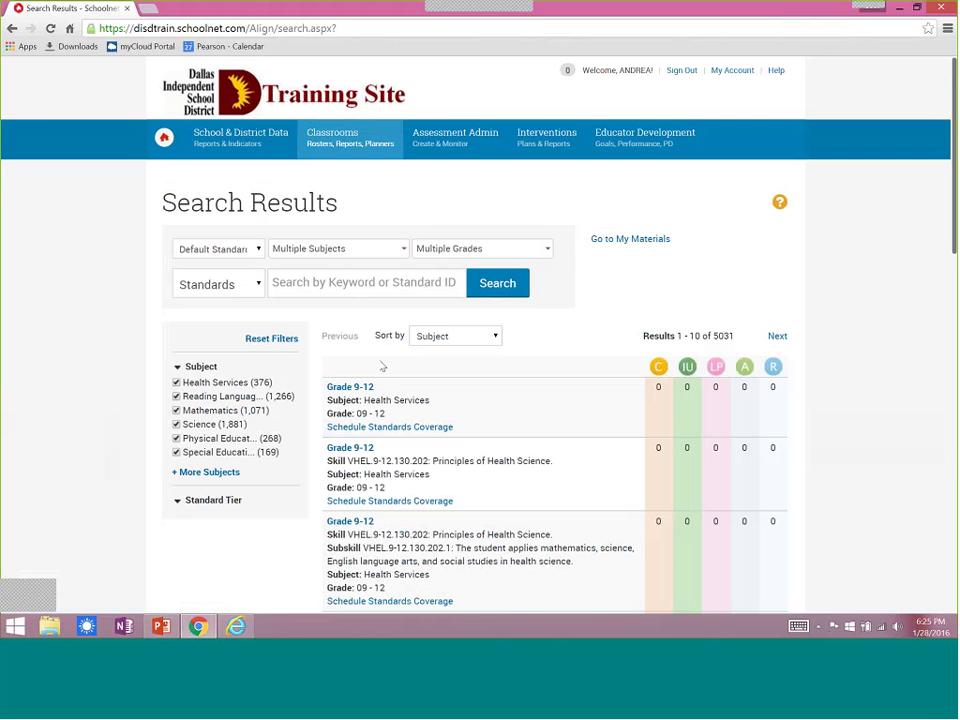
click(176, 383)
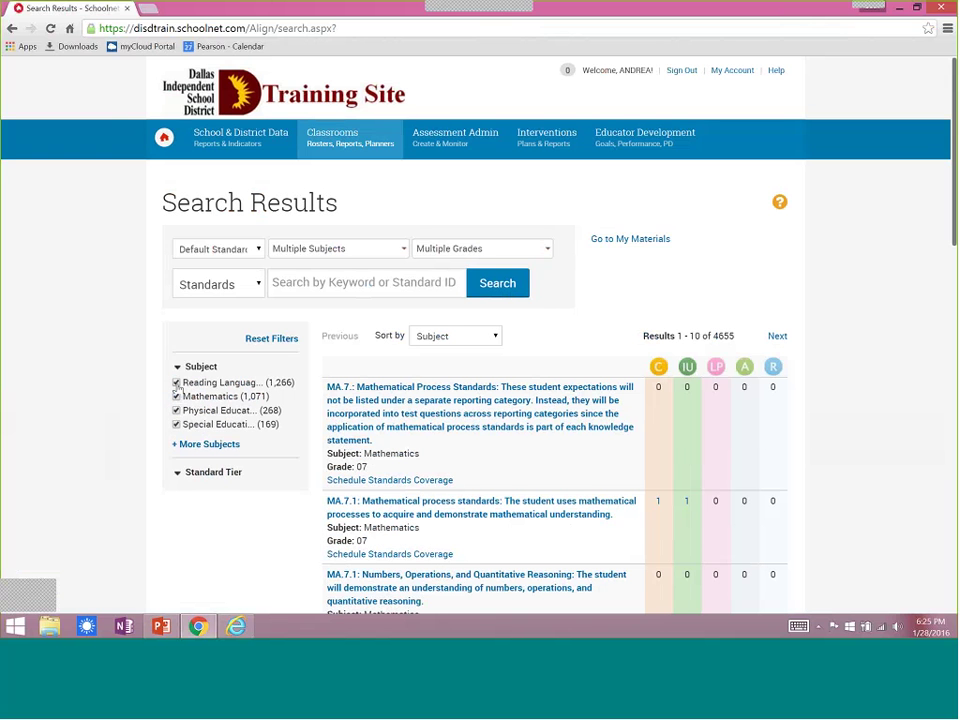
click(176, 383)
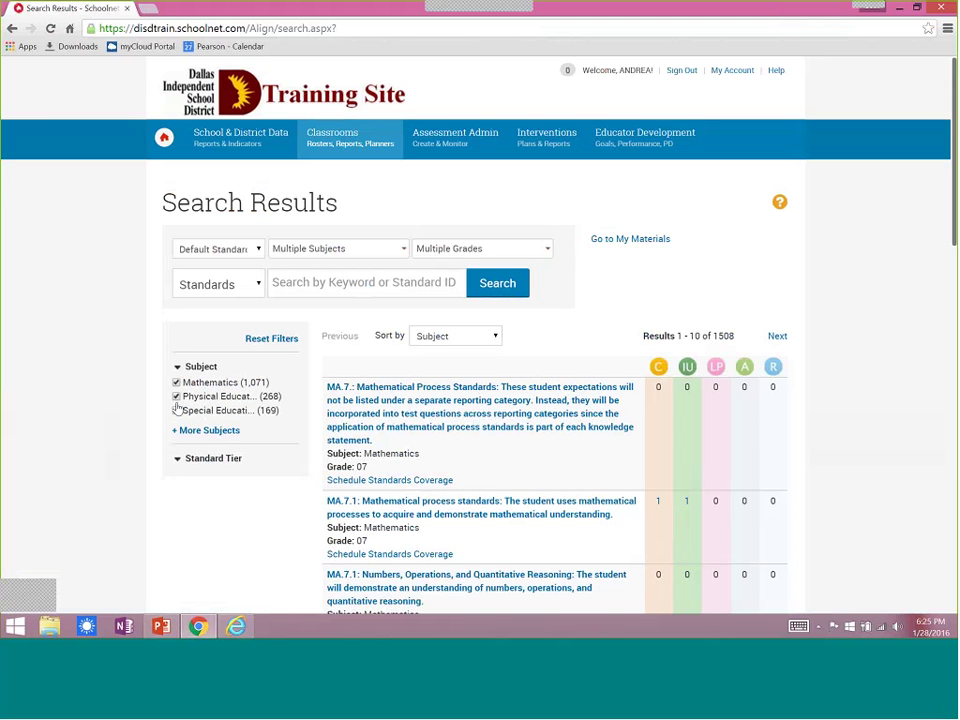
click(177, 409)
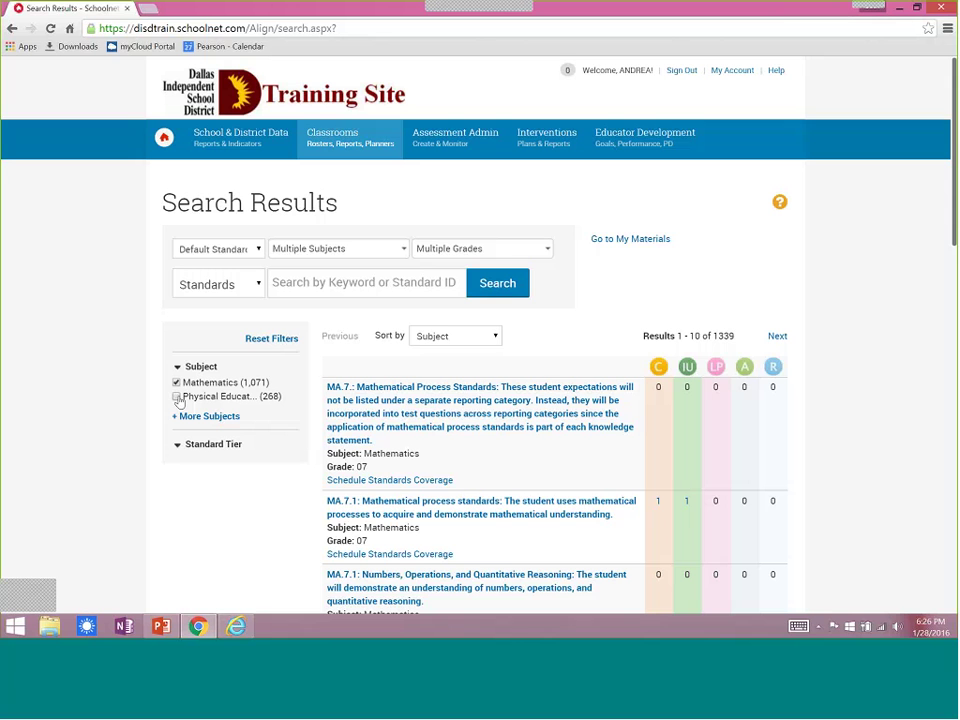
click(178, 398)
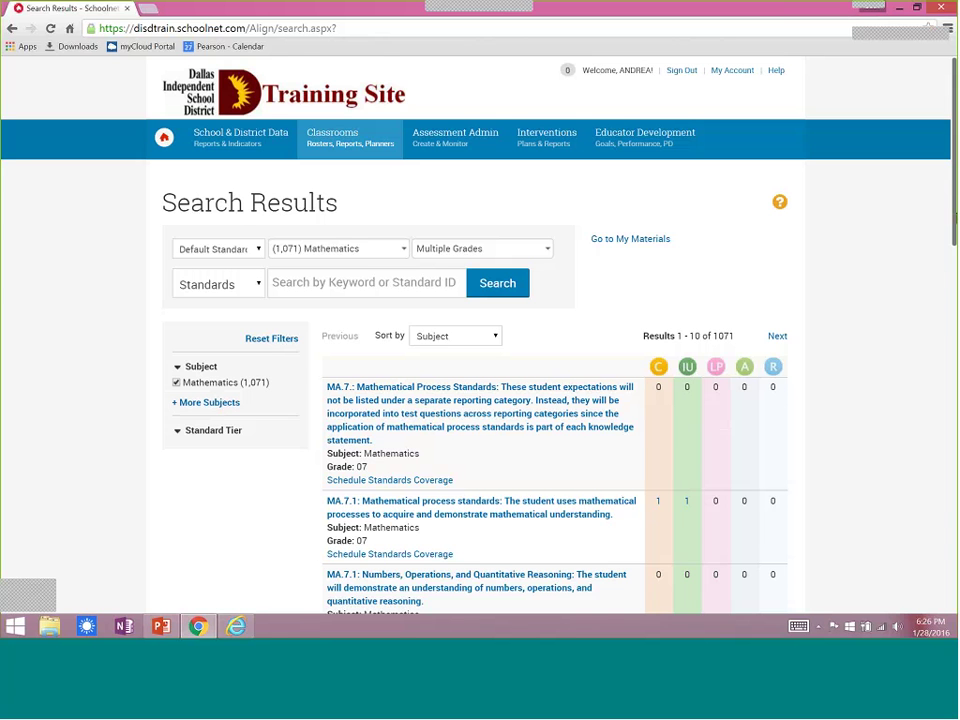
Step: Open the grade 07 standard MA.7.1 on mathematical process standards and examine its sub-standards and aligned material counts
drag(953, 241, 946, 301)
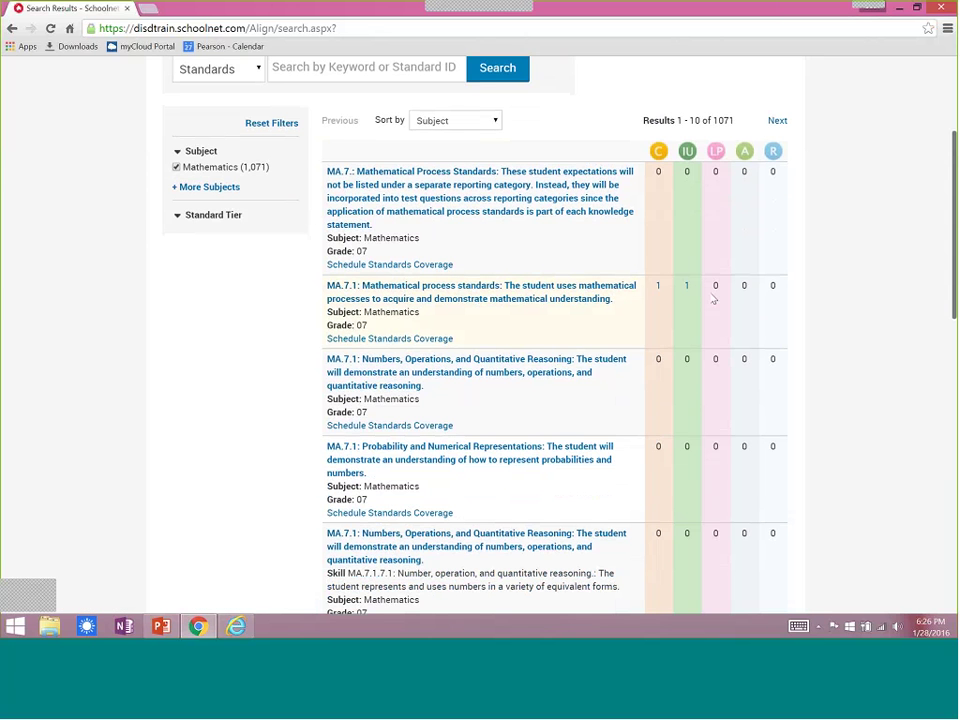
click(457, 300)
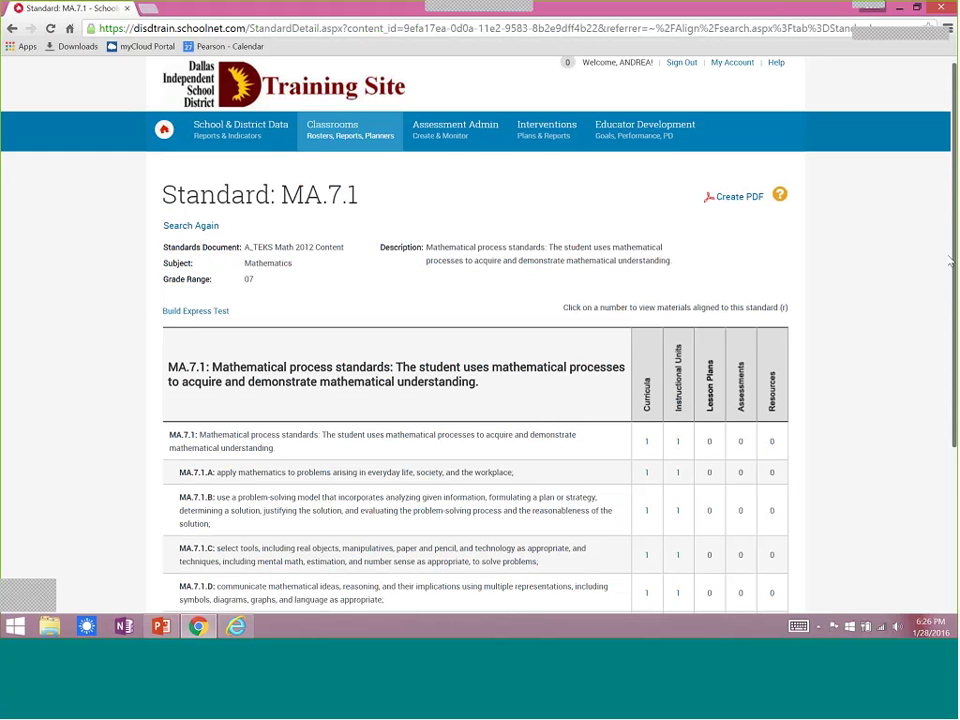
scroll(946, 300, down, 2)
scroll(946, 322, down, 1)
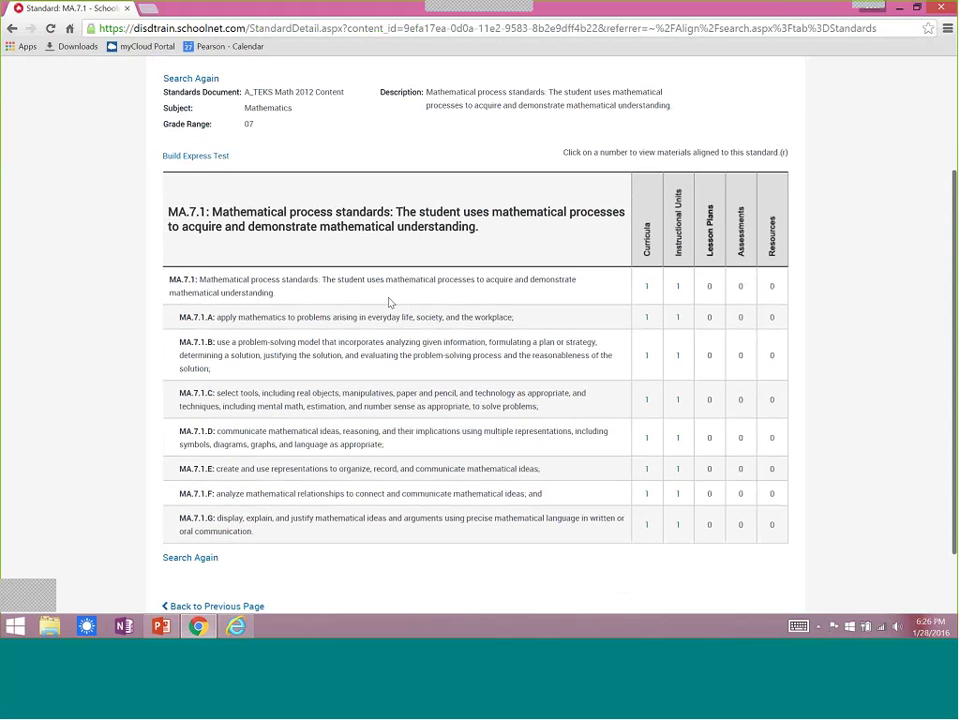
Step: Save the New Mathematics TEKS Grade 7 At-a-Glance instructional unit aligned to sub-standard MA.7.1.B
click(678, 358)
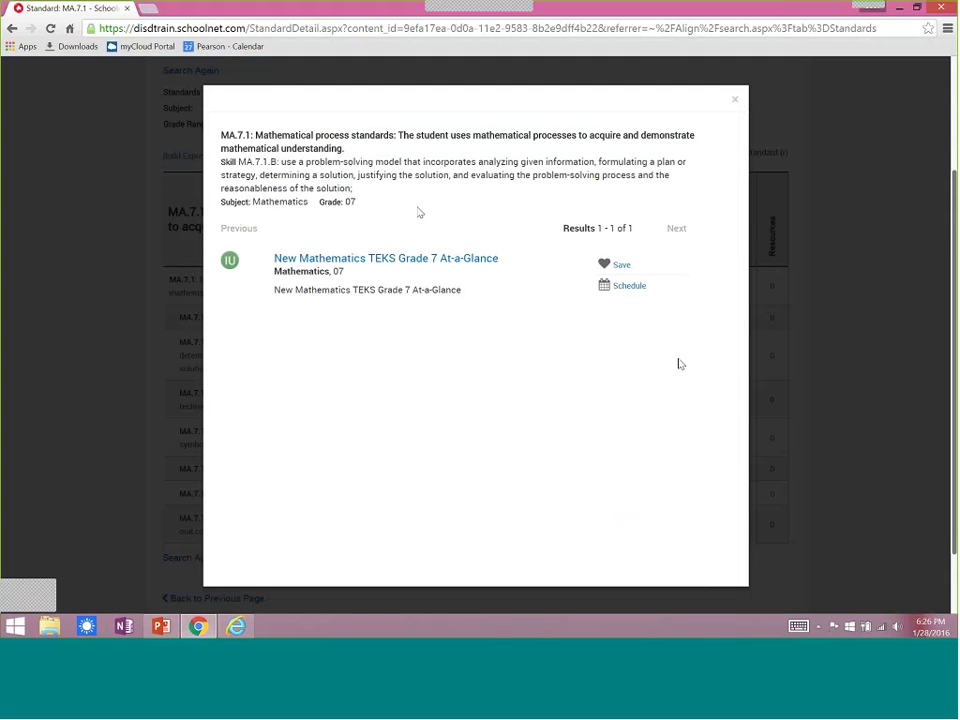
click(622, 266)
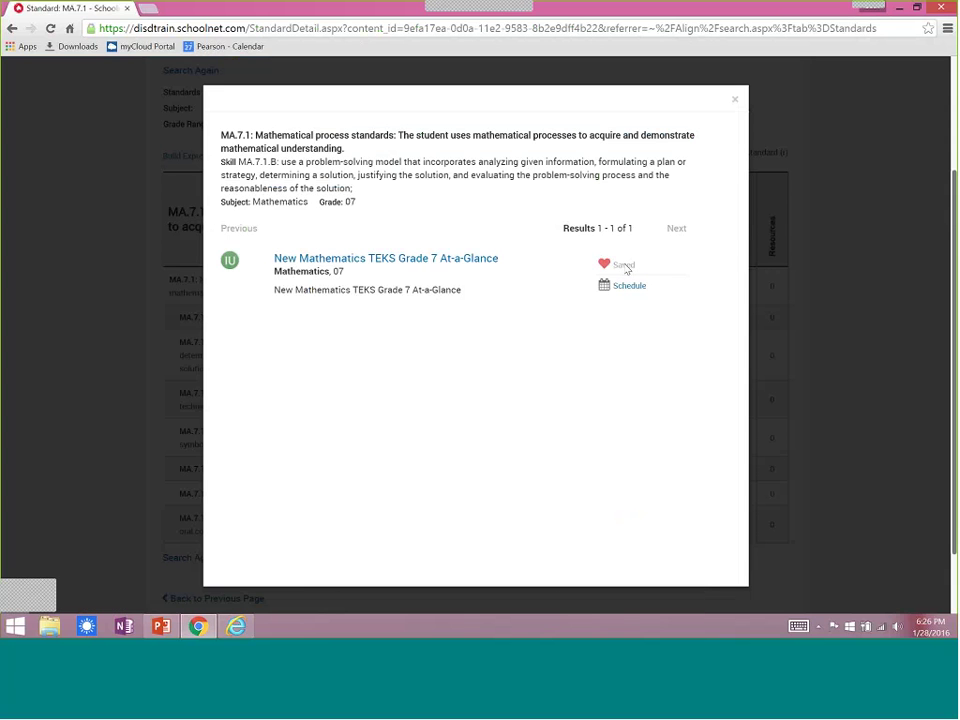
click(735, 104)
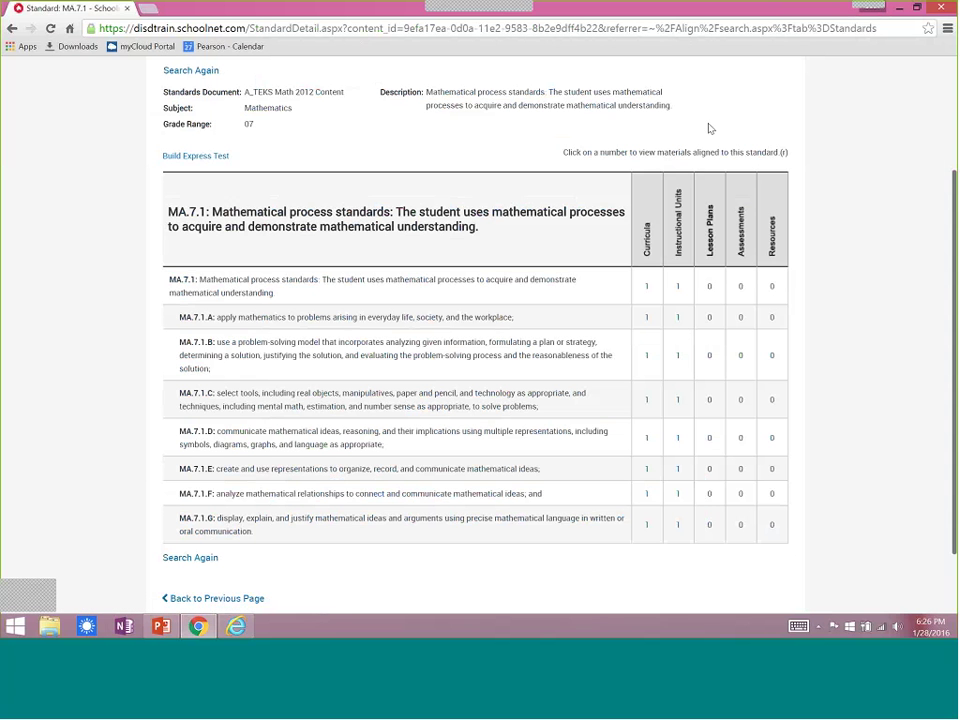
Step: Return to the search page and run a curriculum search without a keyword
click(192, 71)
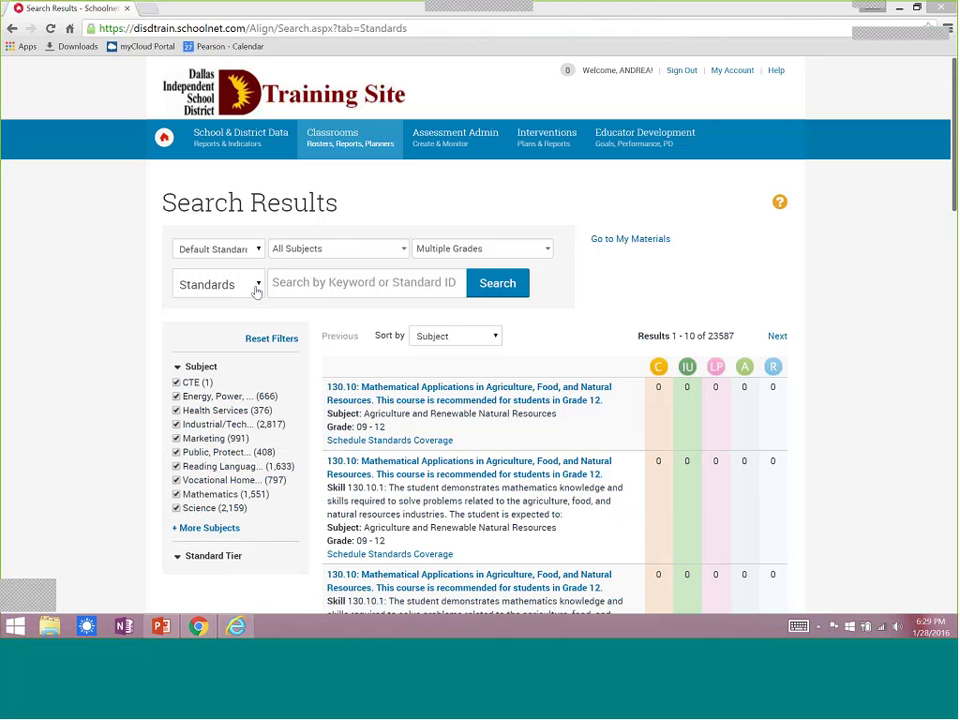
click(257, 288)
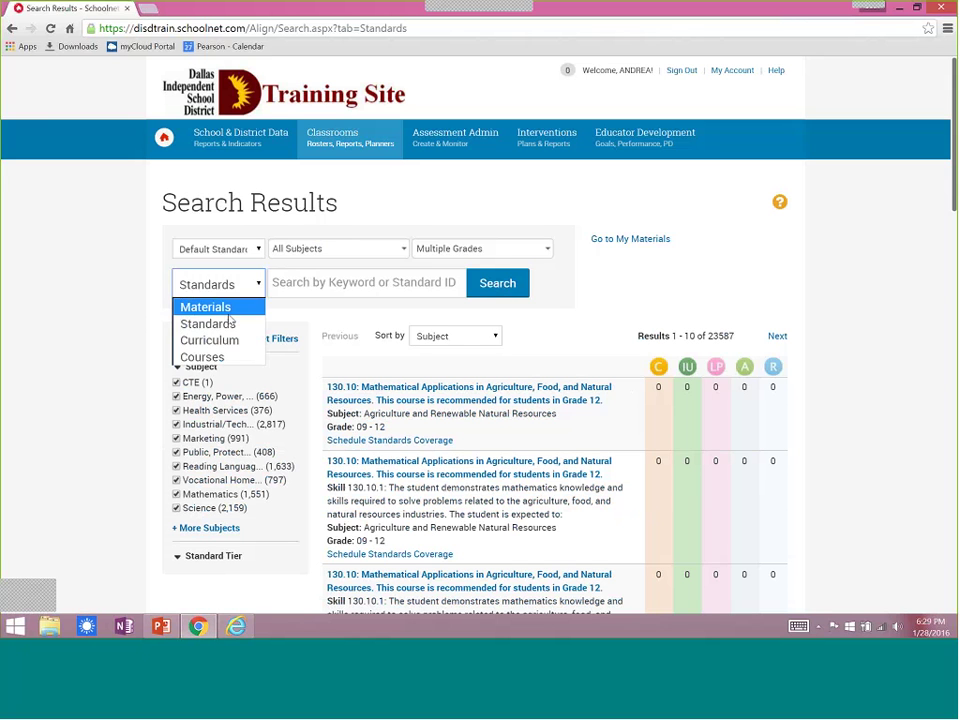
click(225, 340)
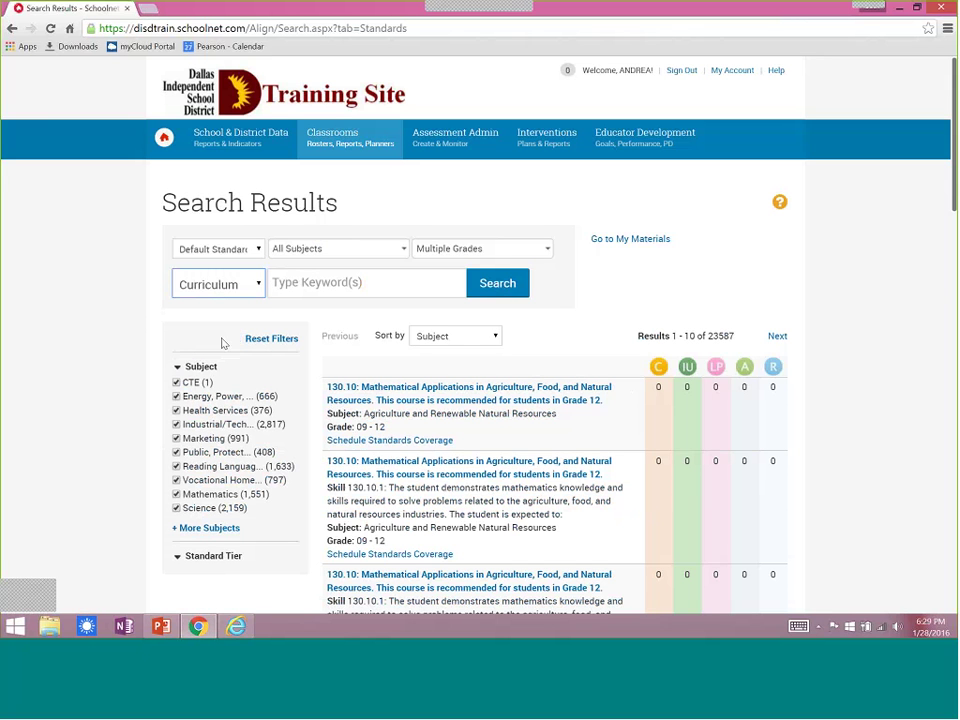
click(506, 293)
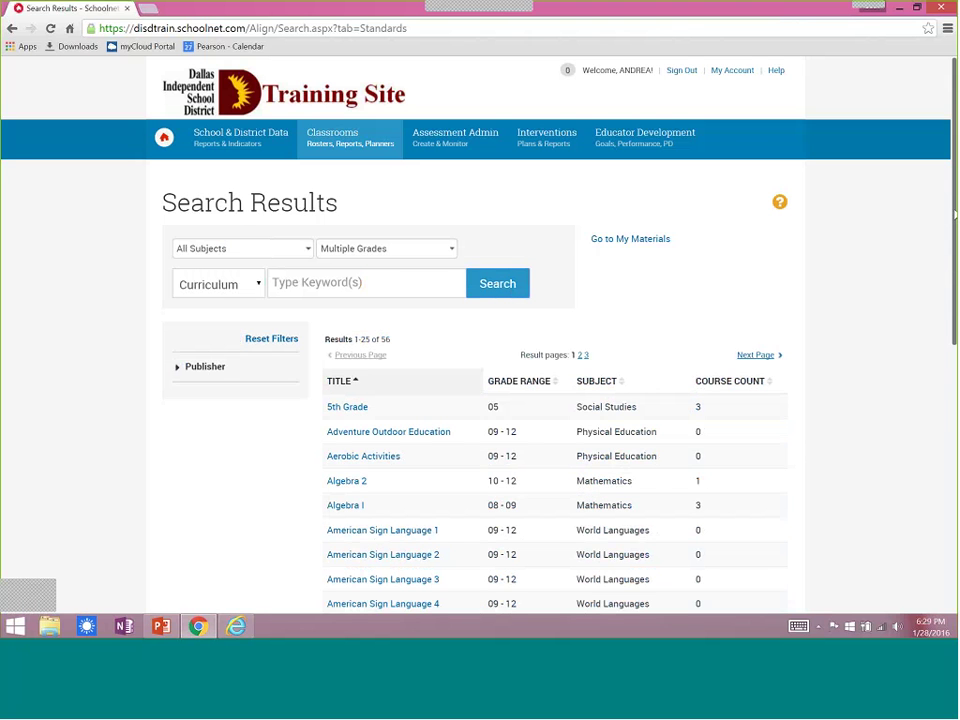
drag(954, 217, 955, 291)
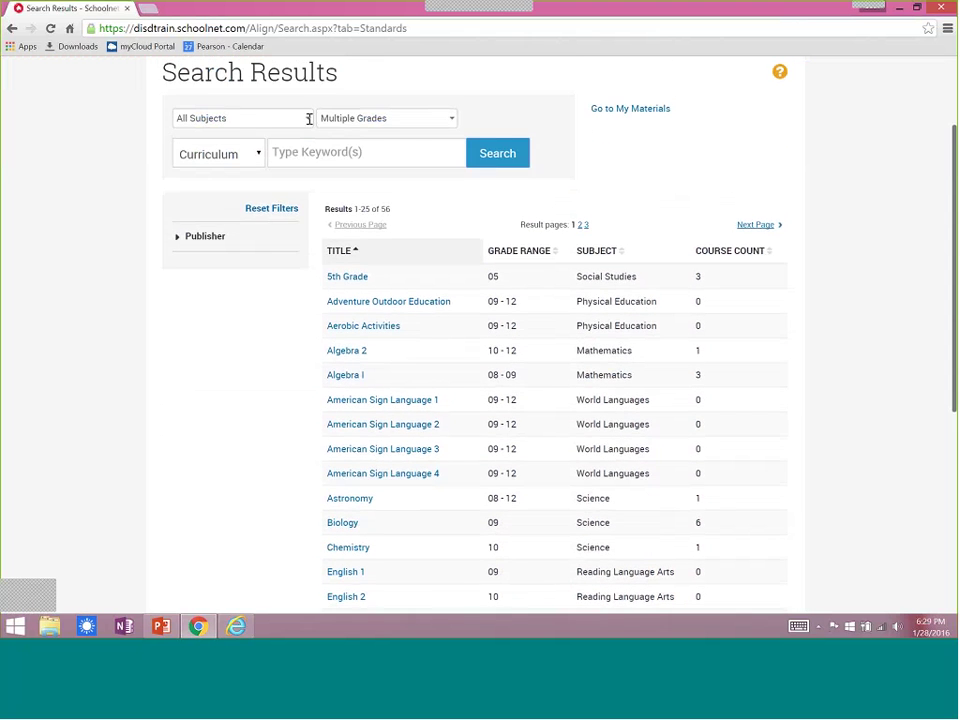
Step: Narrow the curriculum search results to the Mathematics subject only
click(274, 119)
click(180, 139)
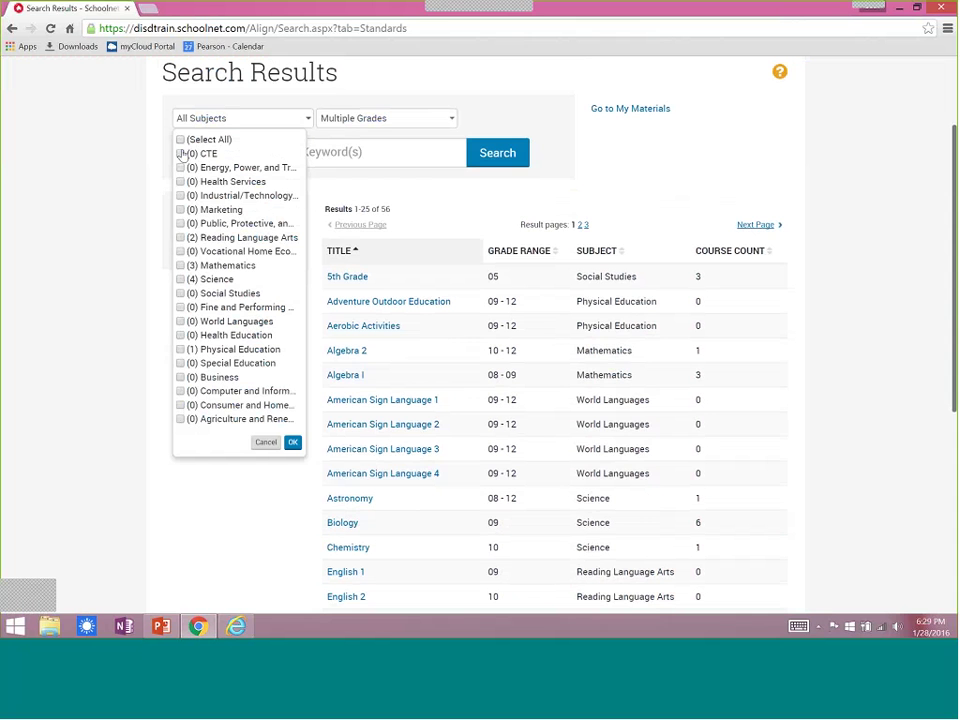
click(181, 266)
click(292, 442)
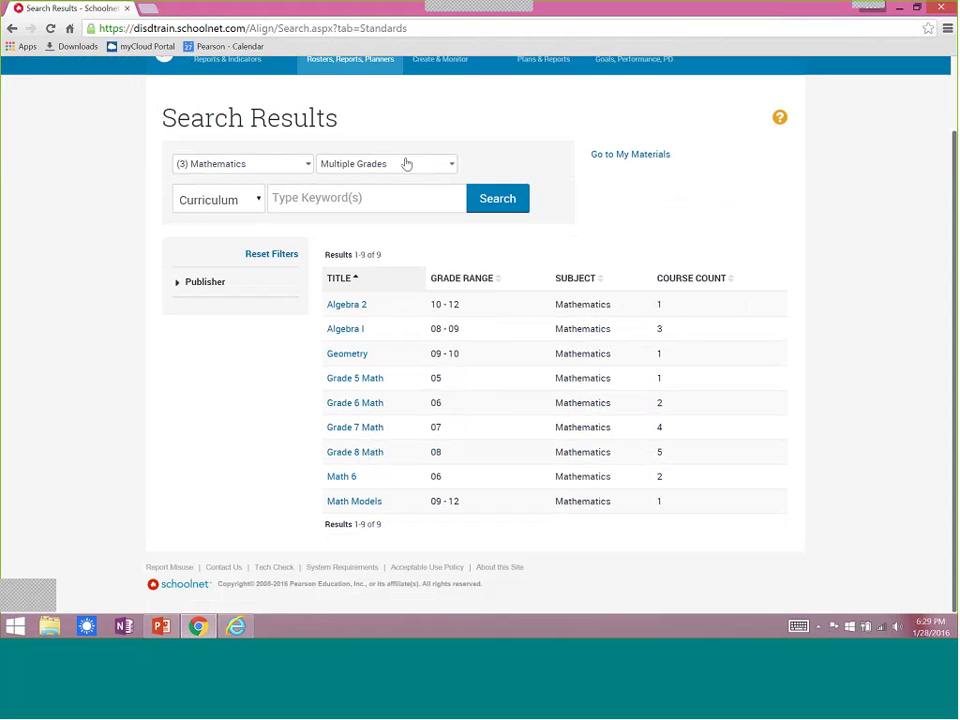
Step: Review the subject and grade options available for filtering the curriculum results
click(295, 172)
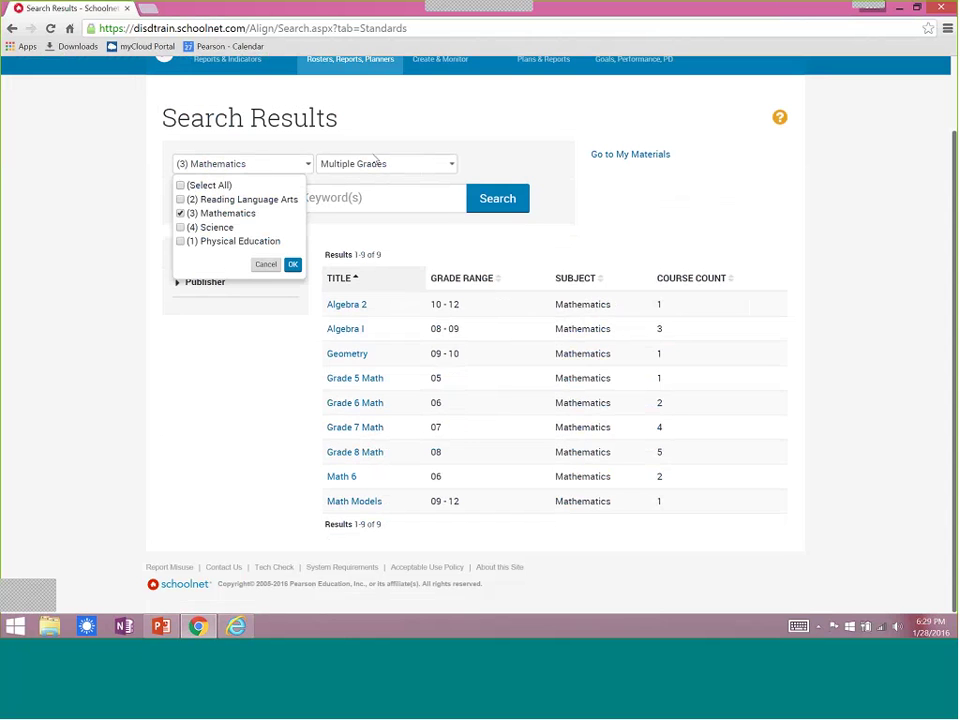
click(377, 163)
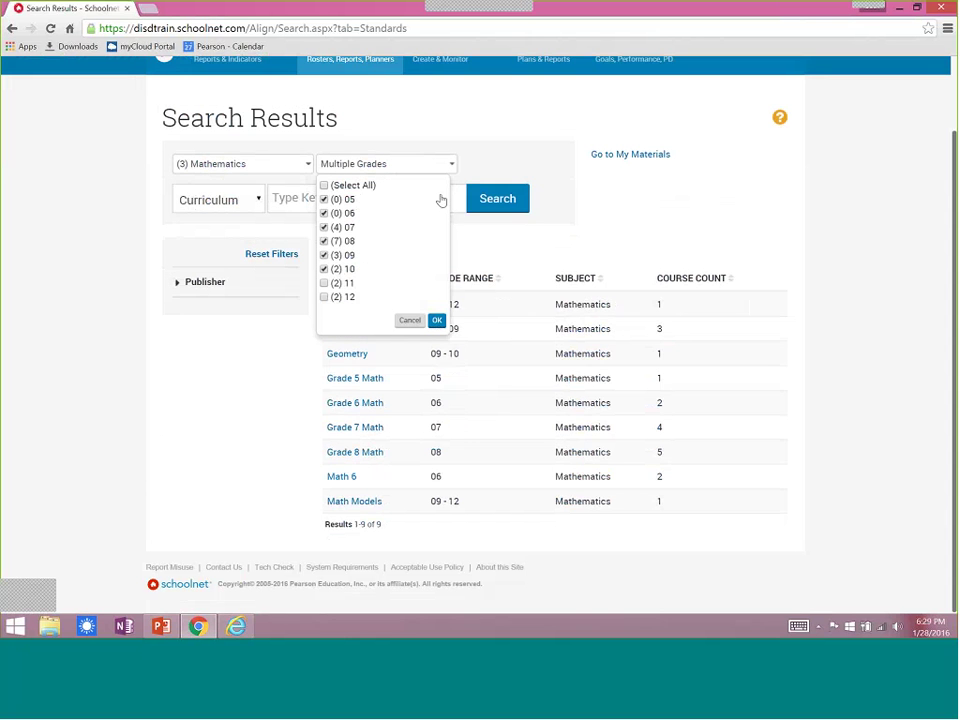
click(510, 158)
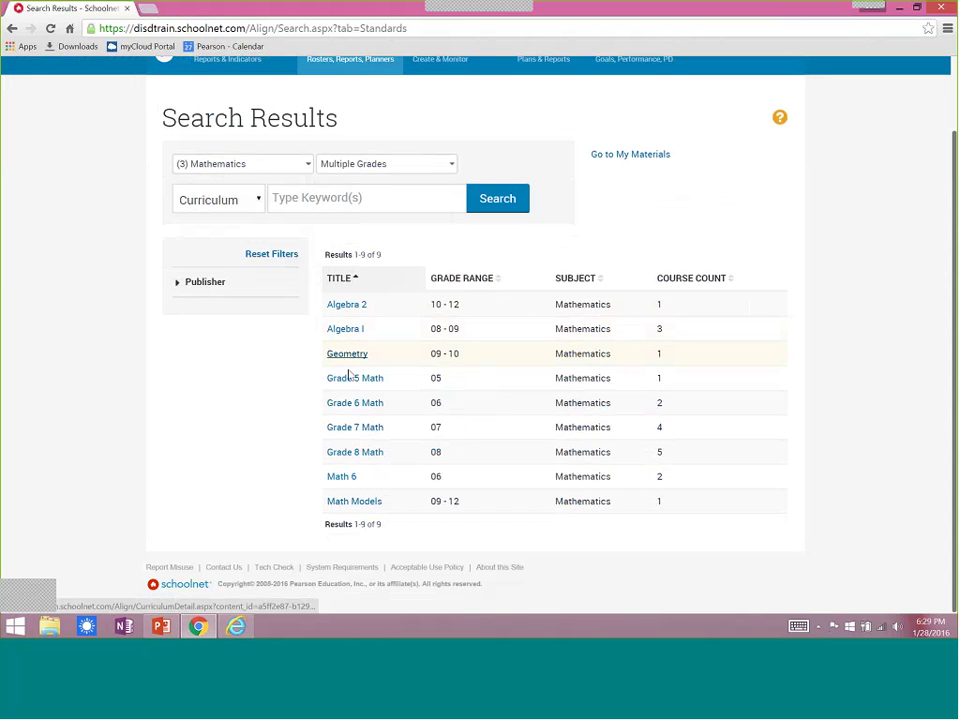
Step: Open the Grade 7 Math curriculum and examine its overview and its scope and sequence
click(347, 430)
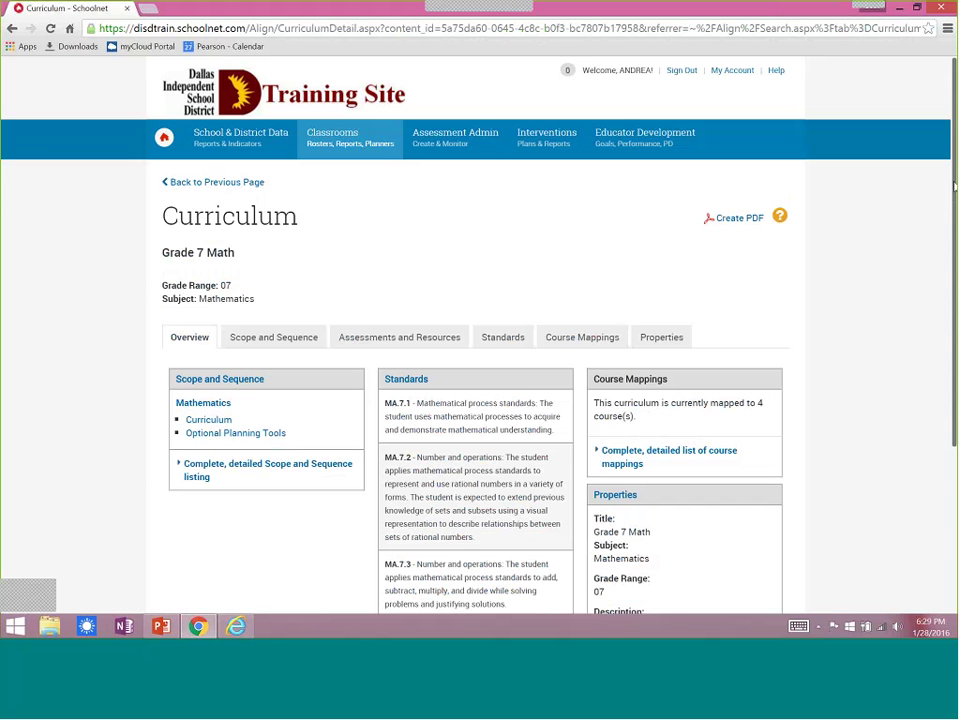
scroll(953, 186, down, 3)
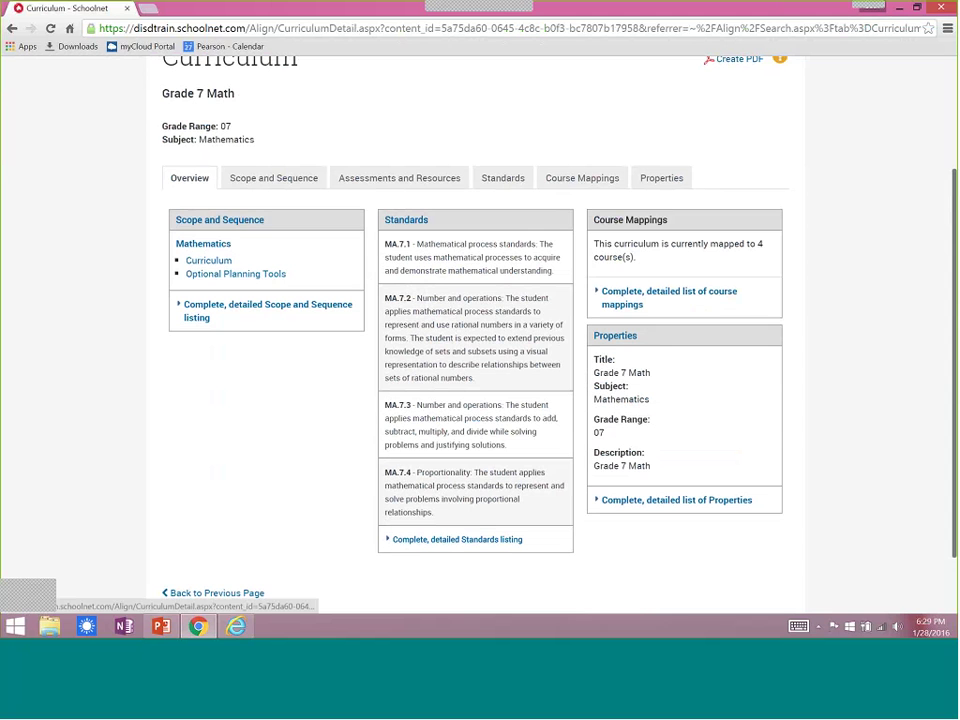
click(278, 180)
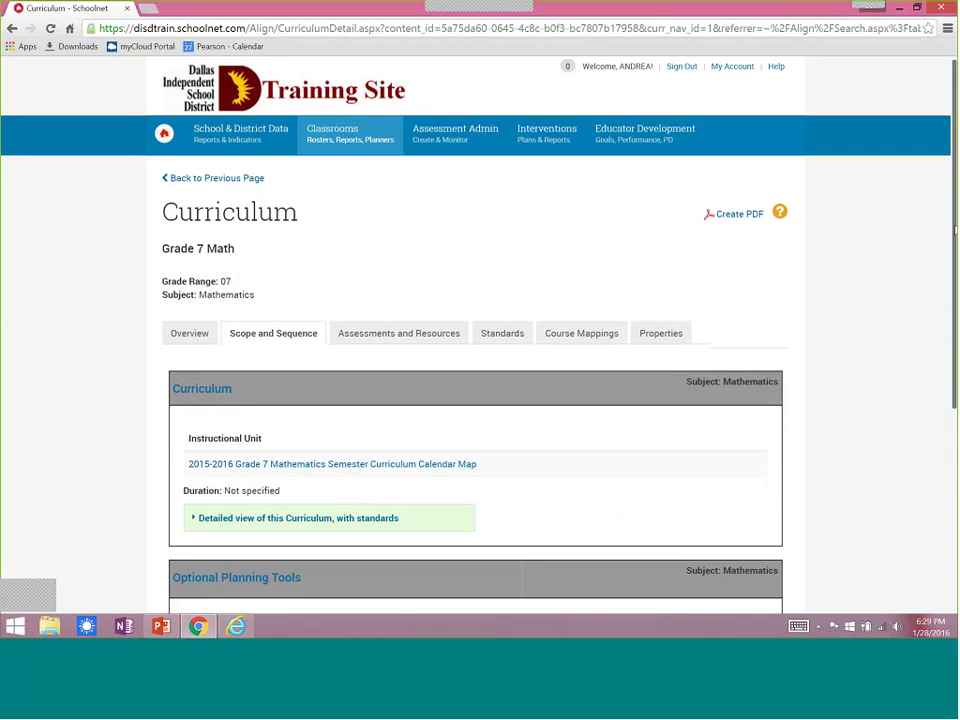
scroll(666, 302, down, 3)
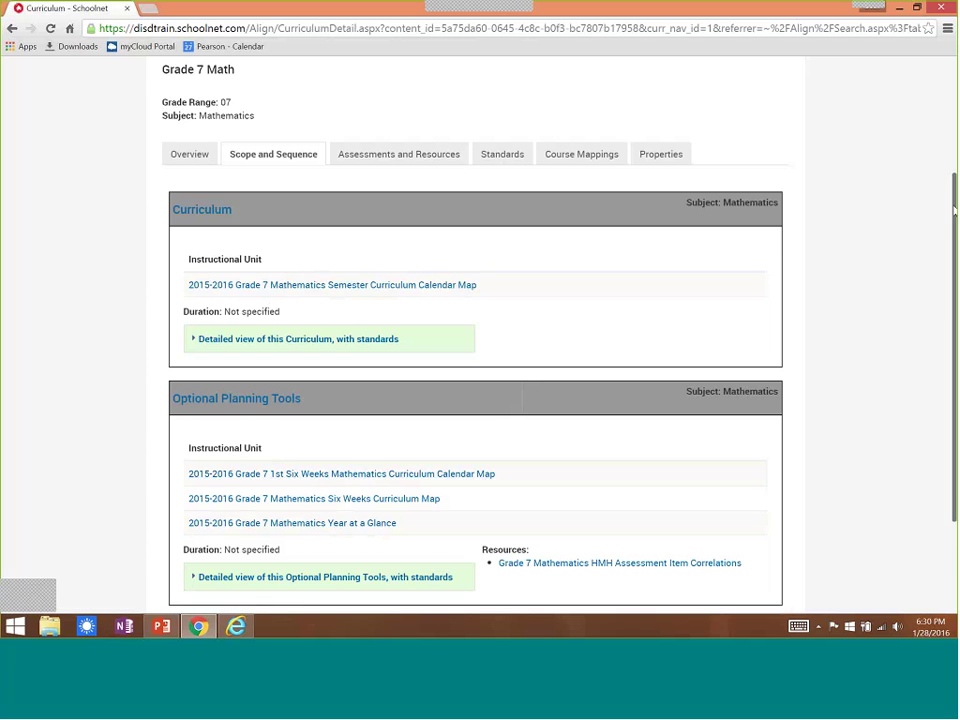
drag(955, 210, 955, 240)
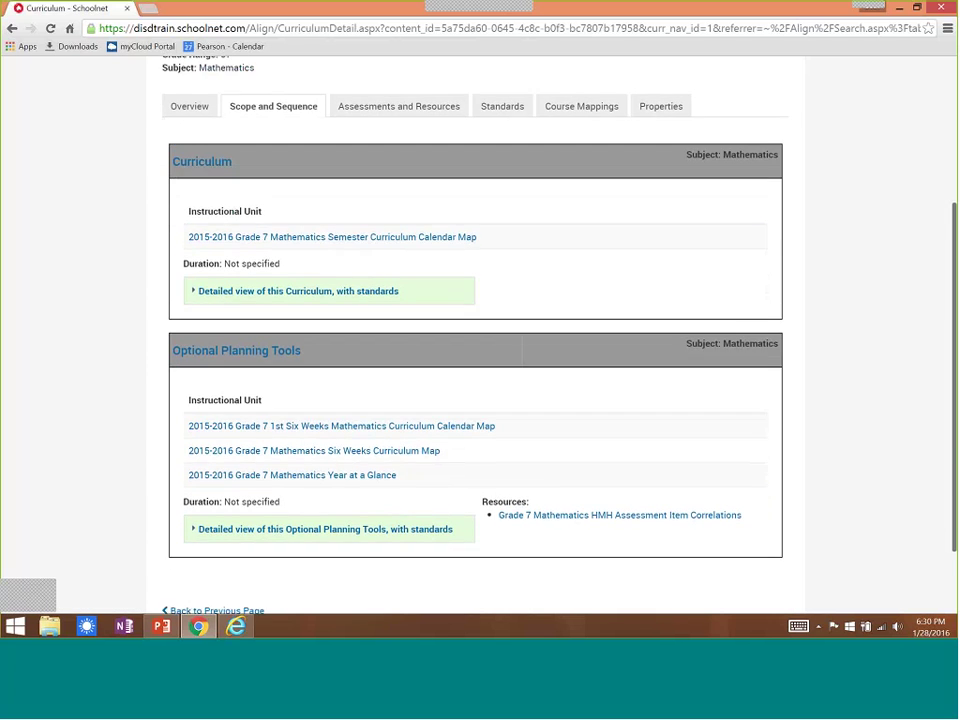
scroll(265, 166, up, 4)
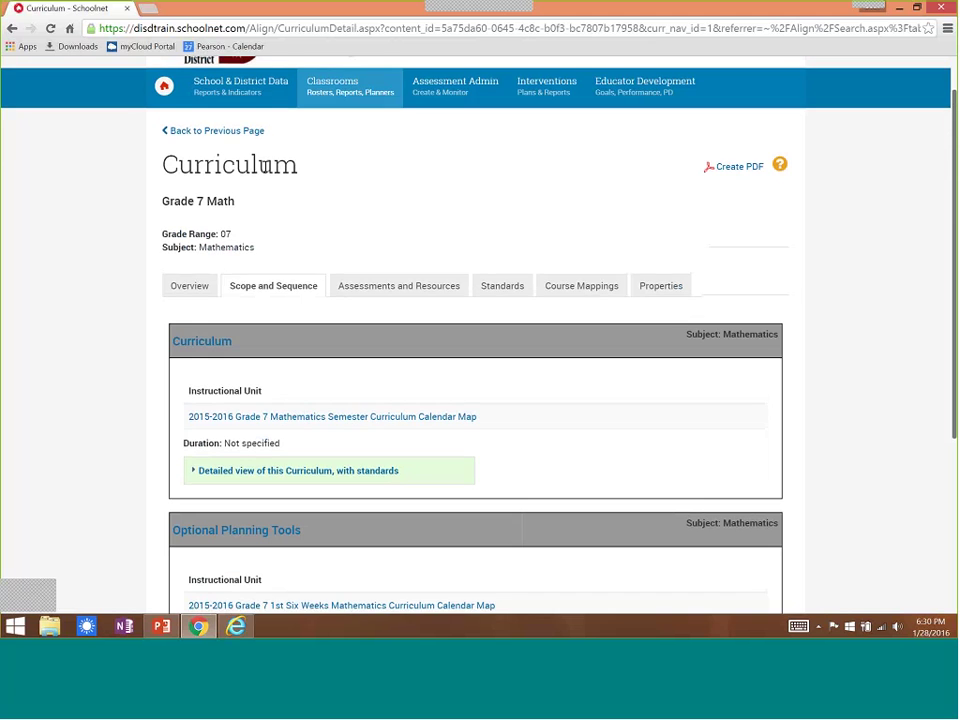
Step: Return to the curriculum results and open the Algebra 2 curriculum overview
click(200, 134)
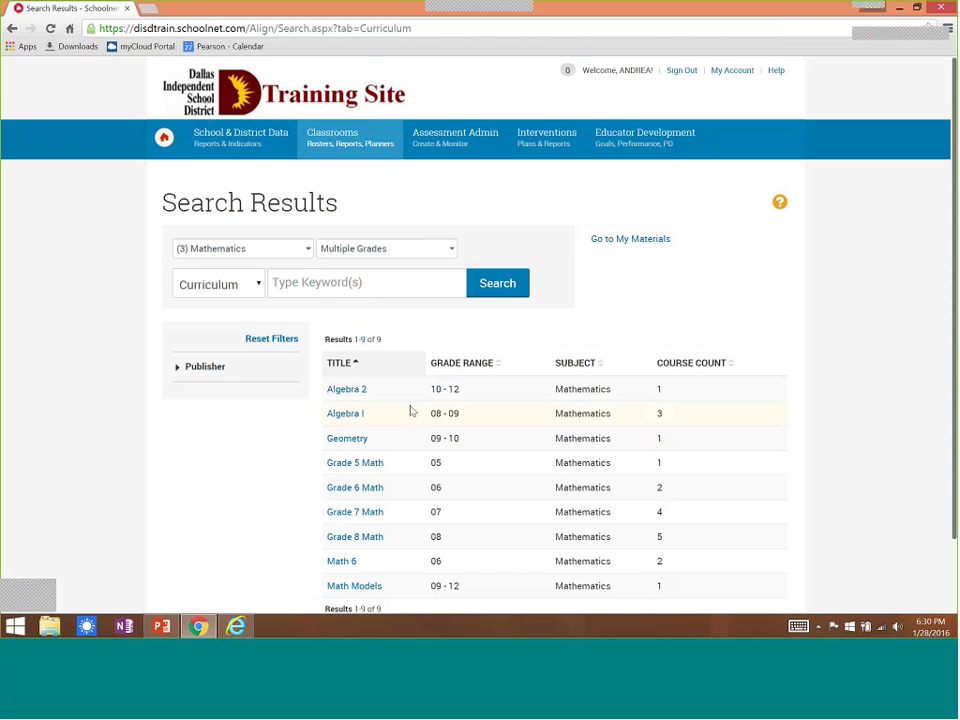
click(347, 390)
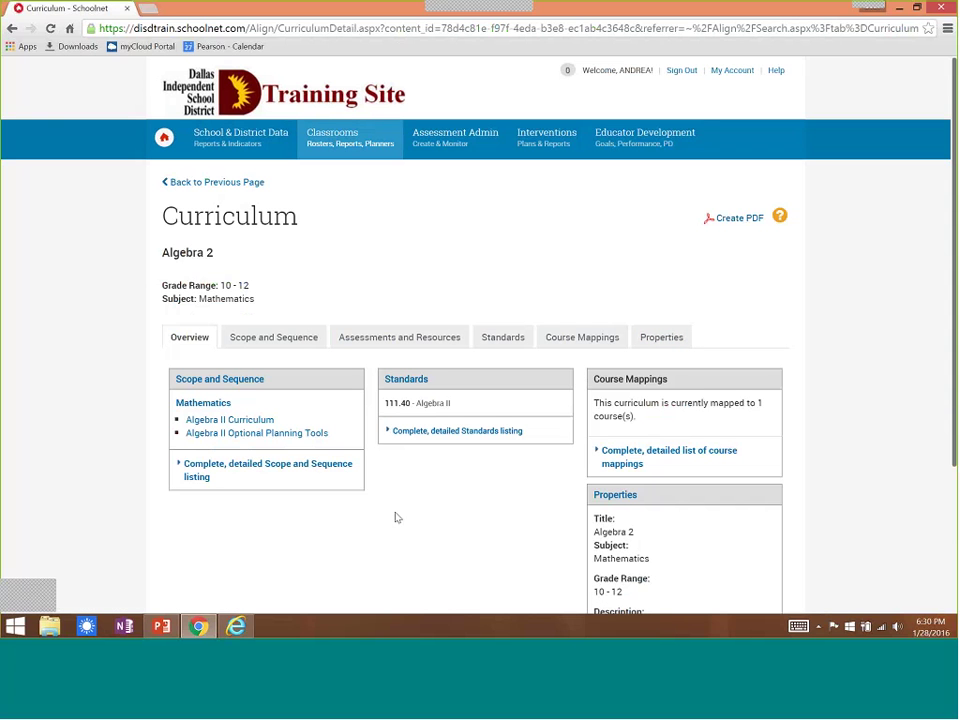
Step: Switch to PowerPoint and start the full-screen slide show from the "Try it!" slide
click(167, 629)
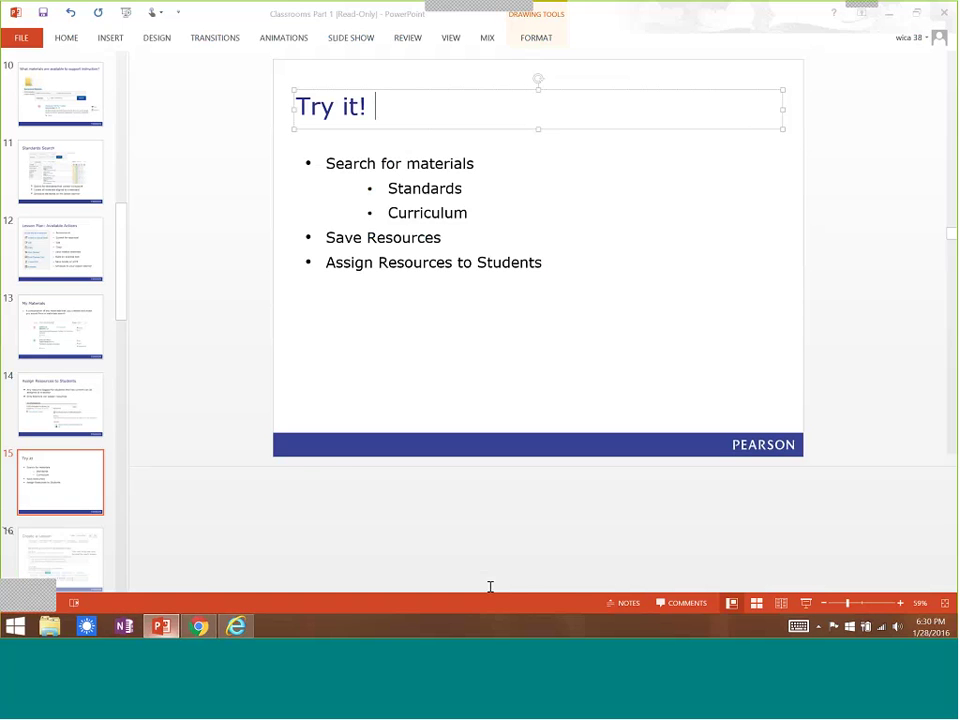
click(805, 604)
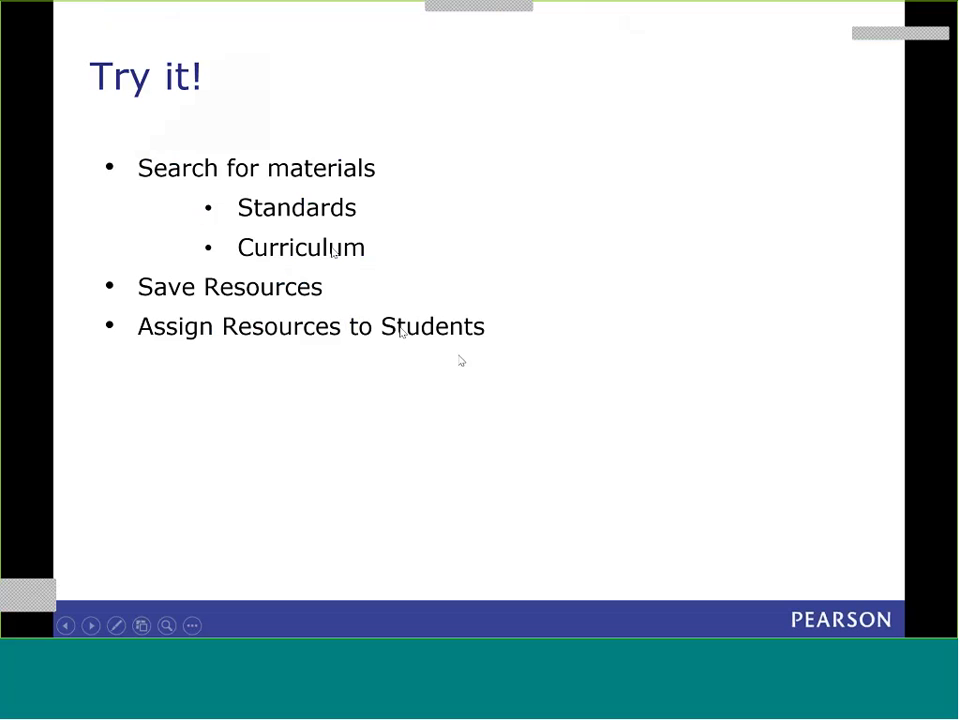
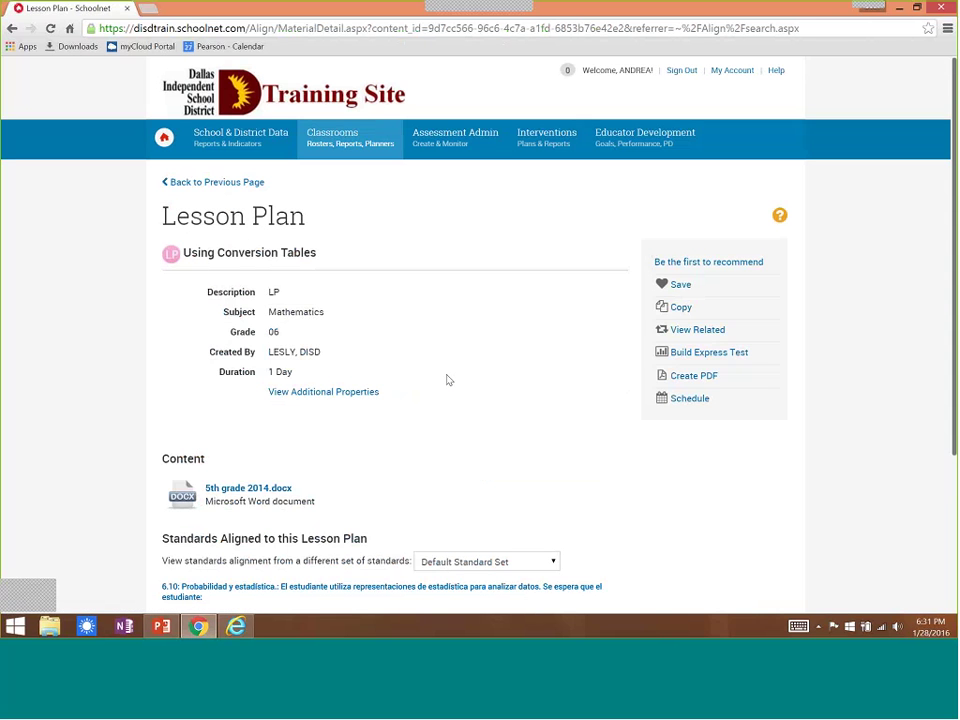
Step: Review the content, standards and linked materials of the Using Conversion Tables lesson plan and save it to My Materials
drag(952, 252, 952, 325)
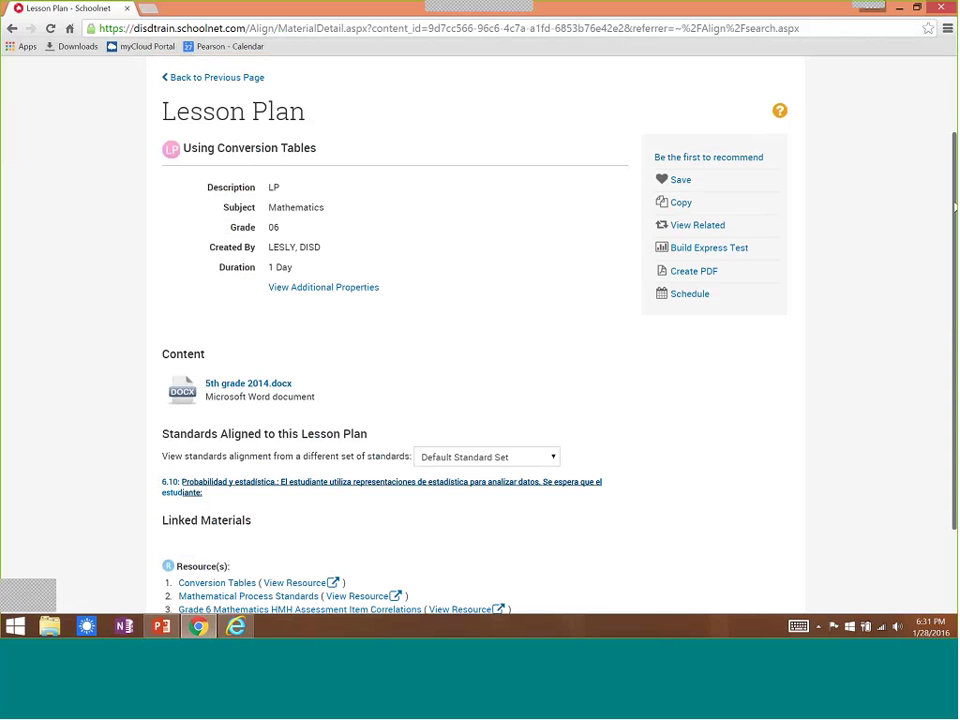
drag(954, 207, 904, 332)
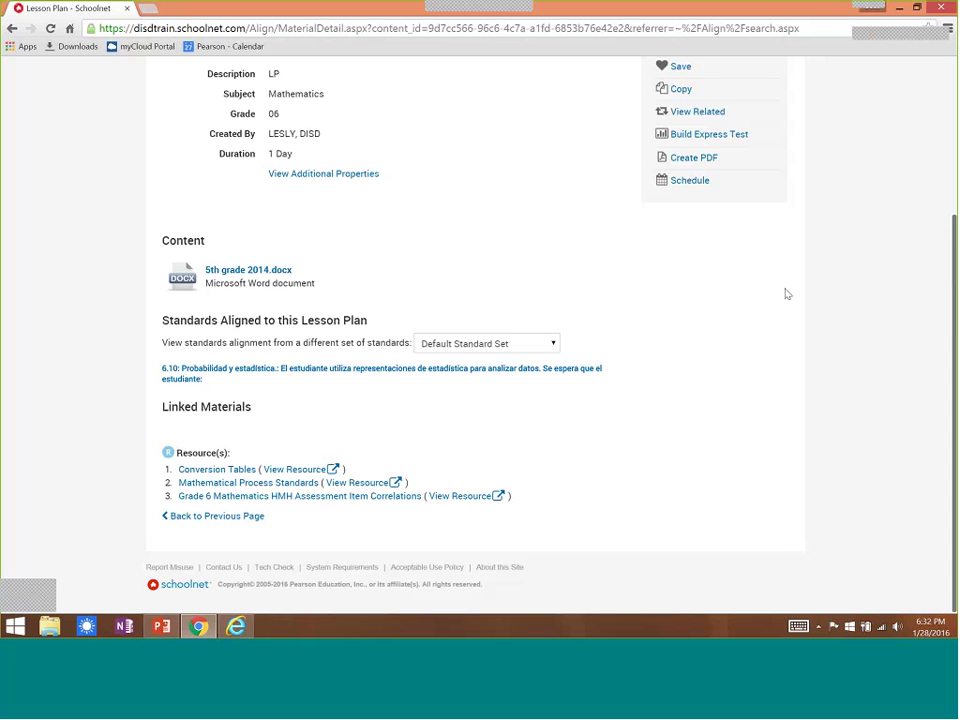
scroll(953, 283, up, 3)
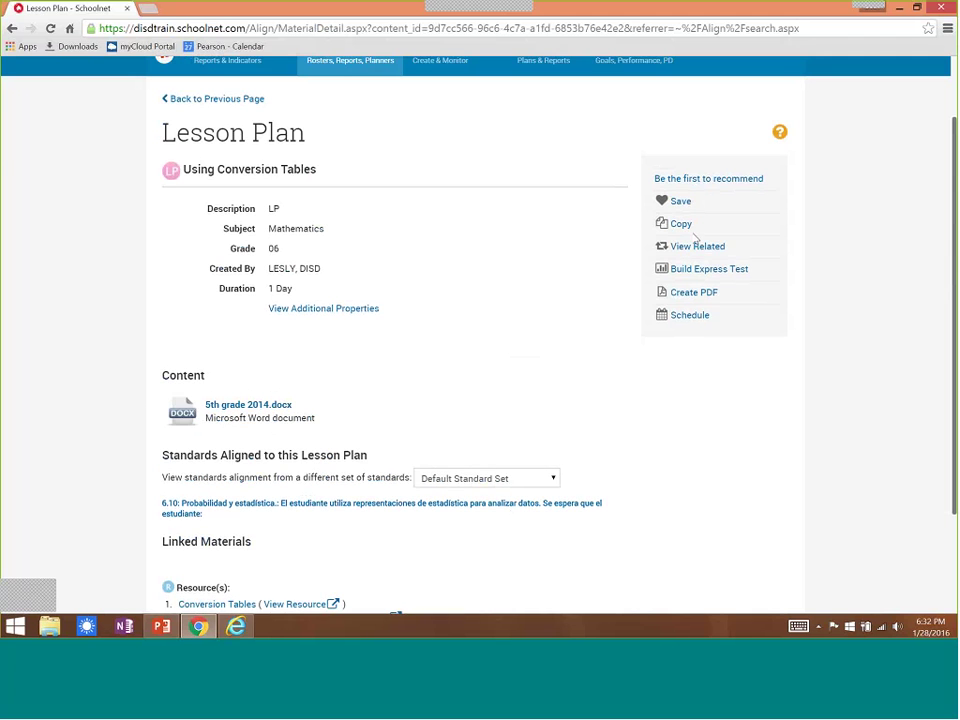
click(680, 202)
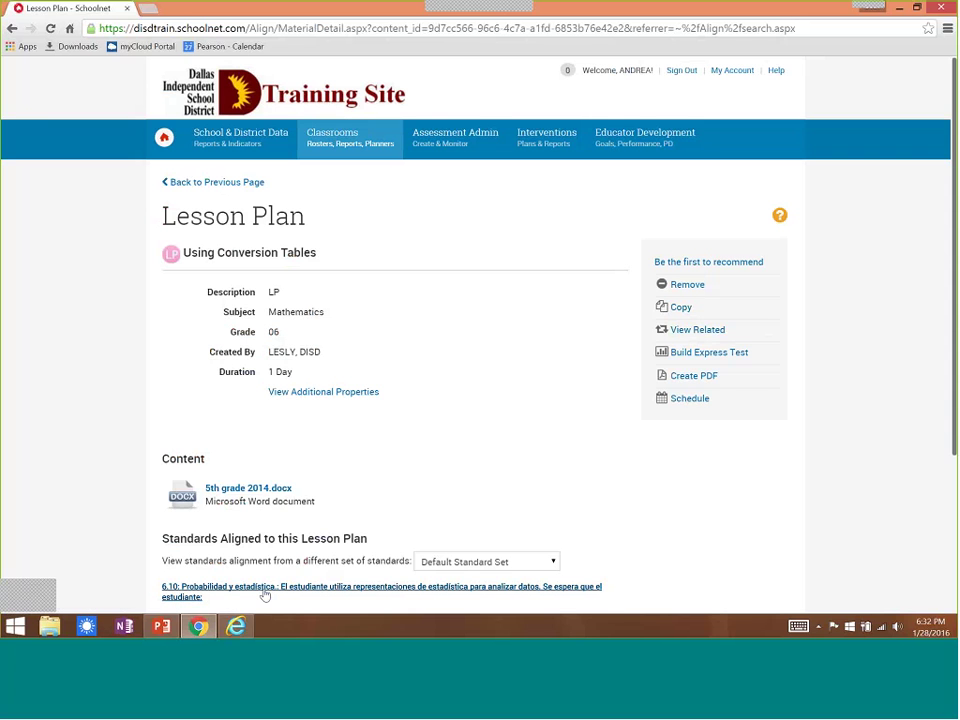
Step: View the materials related to the Using Conversion Tables lesson plan
click(686, 331)
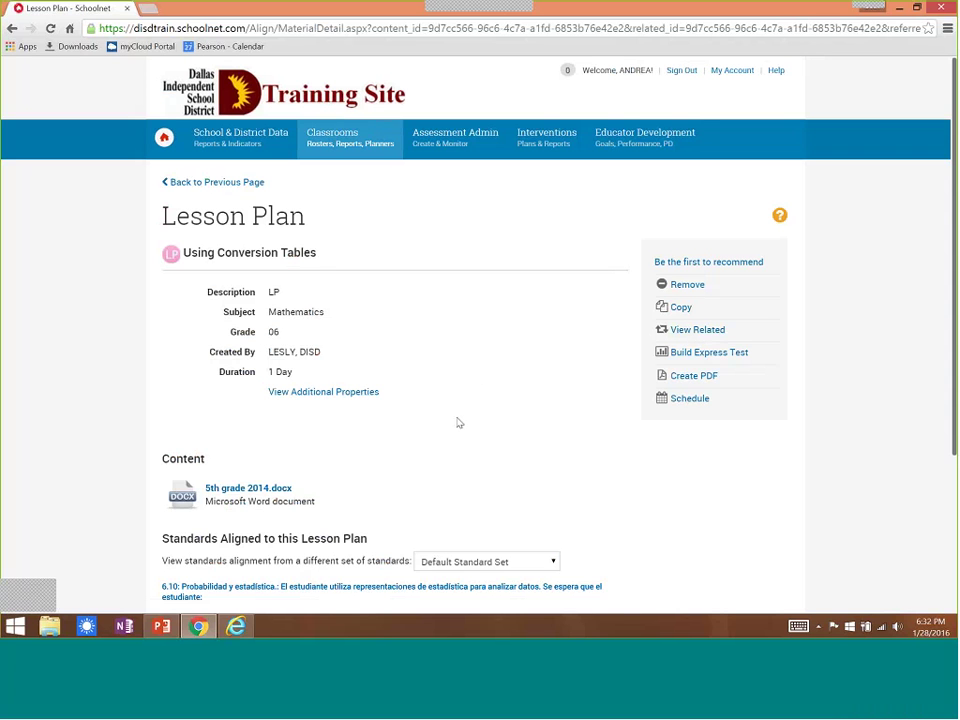
click(685, 356)
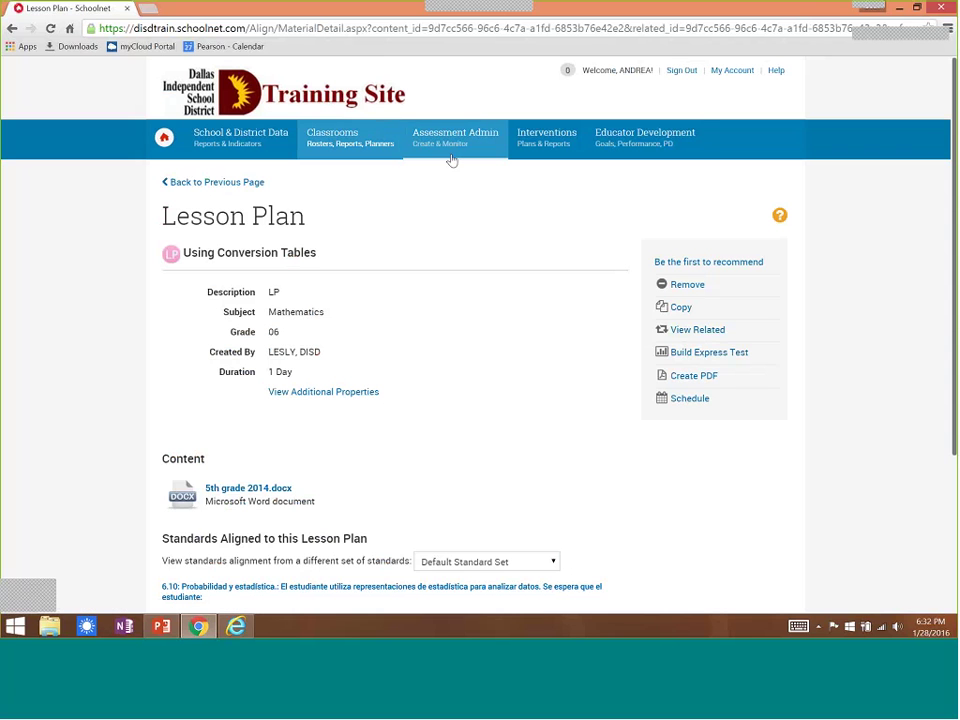
mouse_move(452, 160)
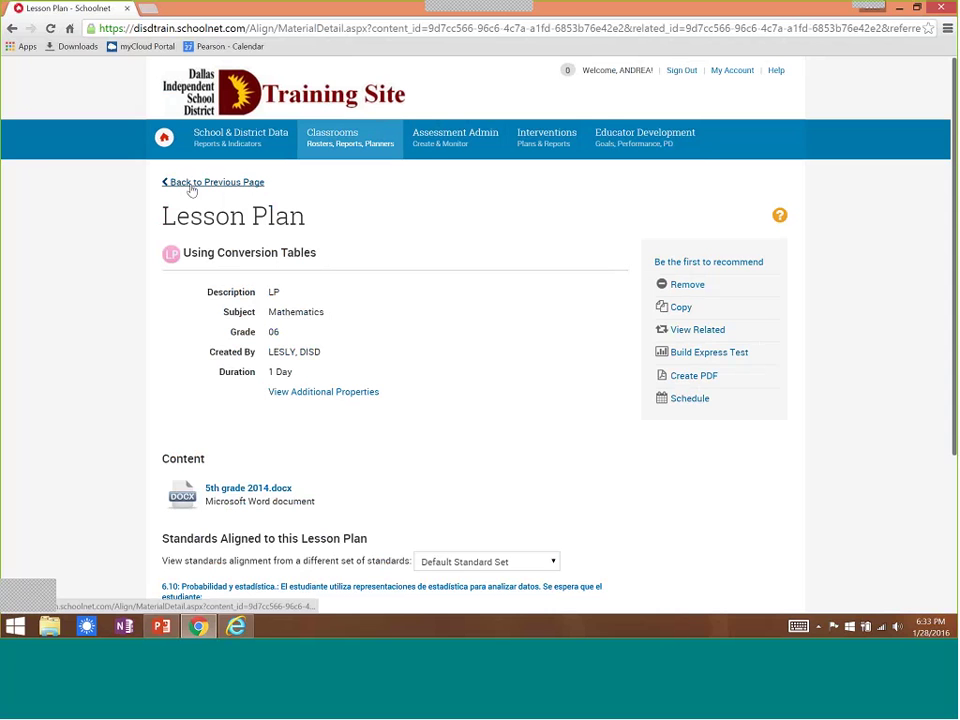
Step: Open Instructional Materials and search for materials across all subjects and all grades with no keyword
mouse_move(350, 140)
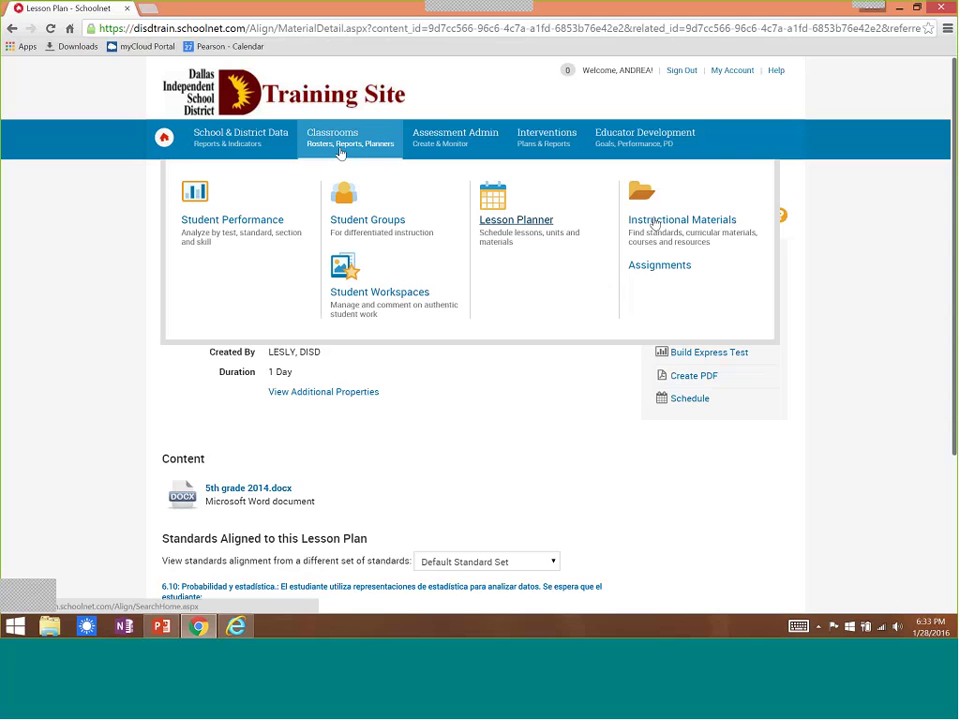
click(657, 220)
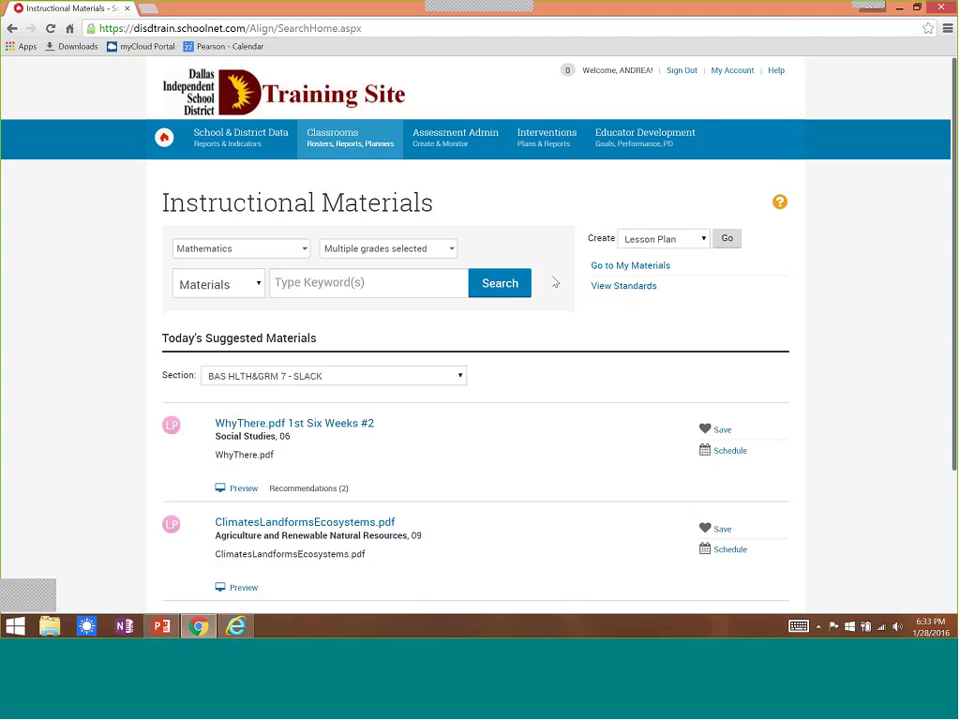
click(420, 251)
click(340, 270)
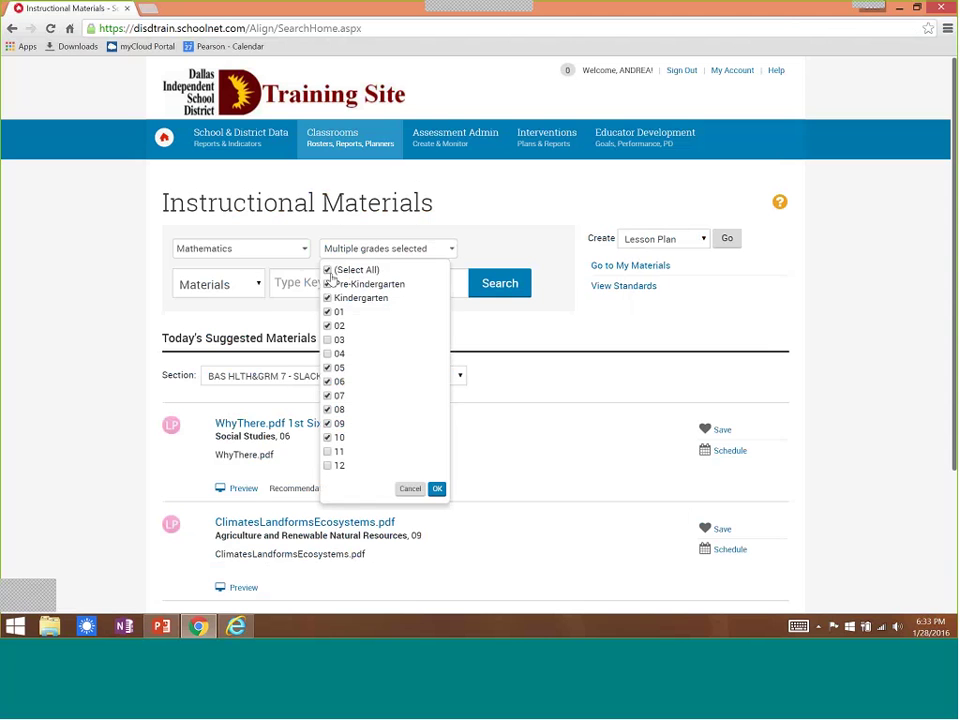
click(296, 254)
click(180, 270)
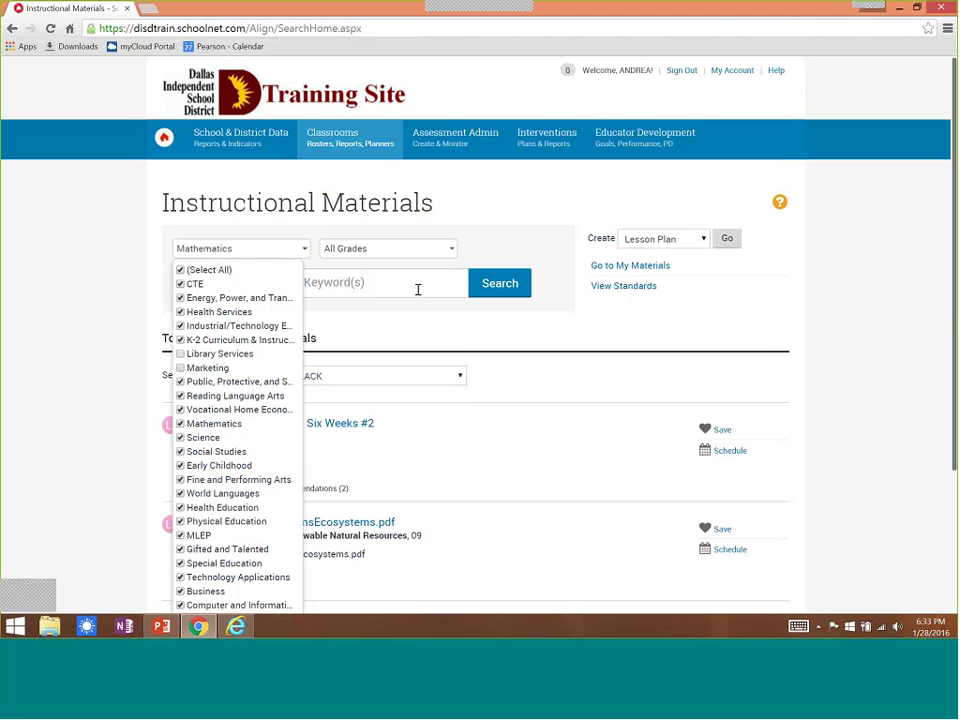
click(508, 286)
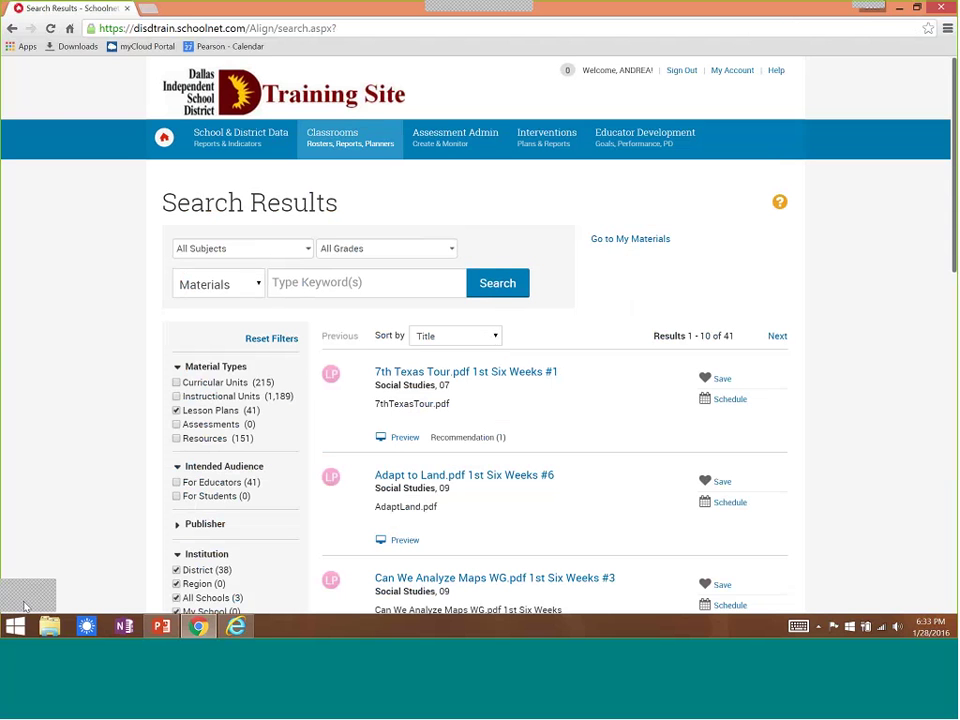
Step: Remove the Lesson Plans filter from the search results and limit them to materials intended for students
click(205, 410)
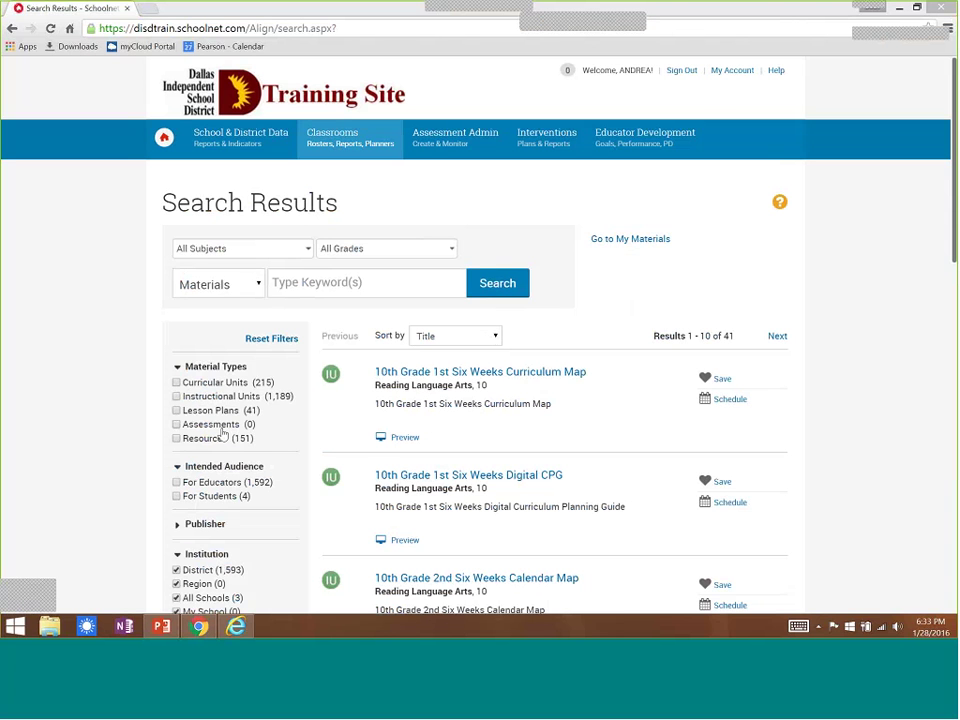
click(178, 498)
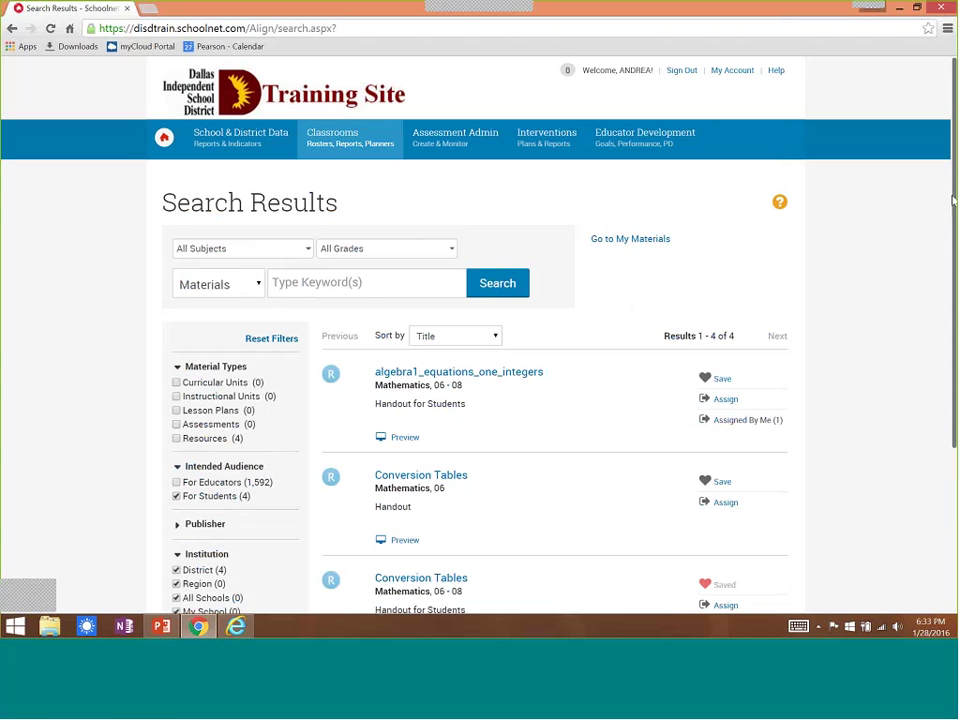
scroll(954, 210, down, 3)
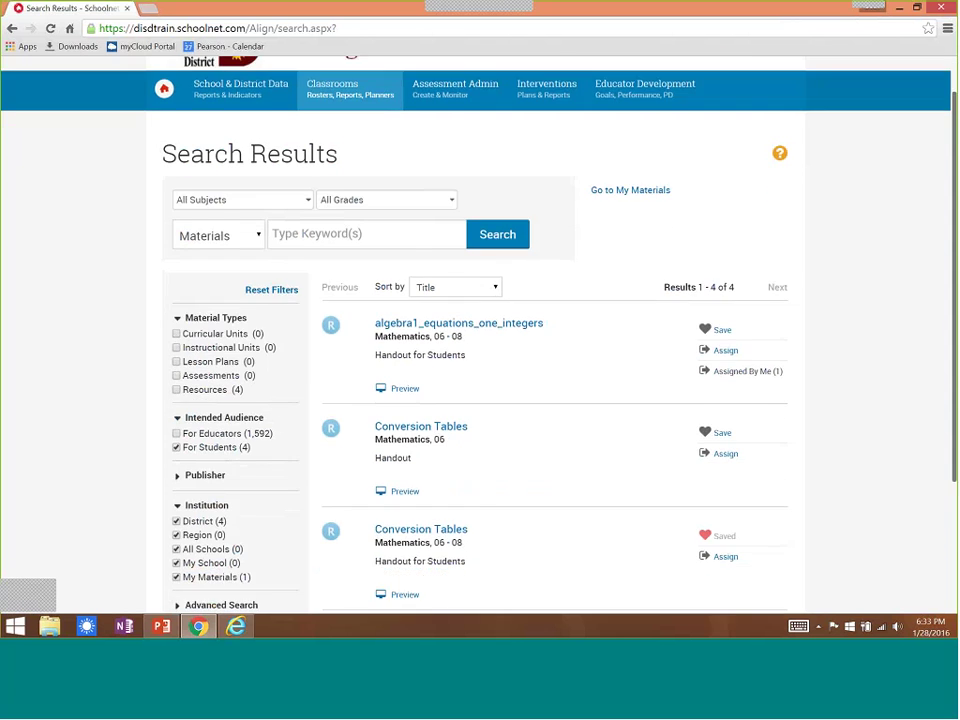
drag(954, 305, 954, 314)
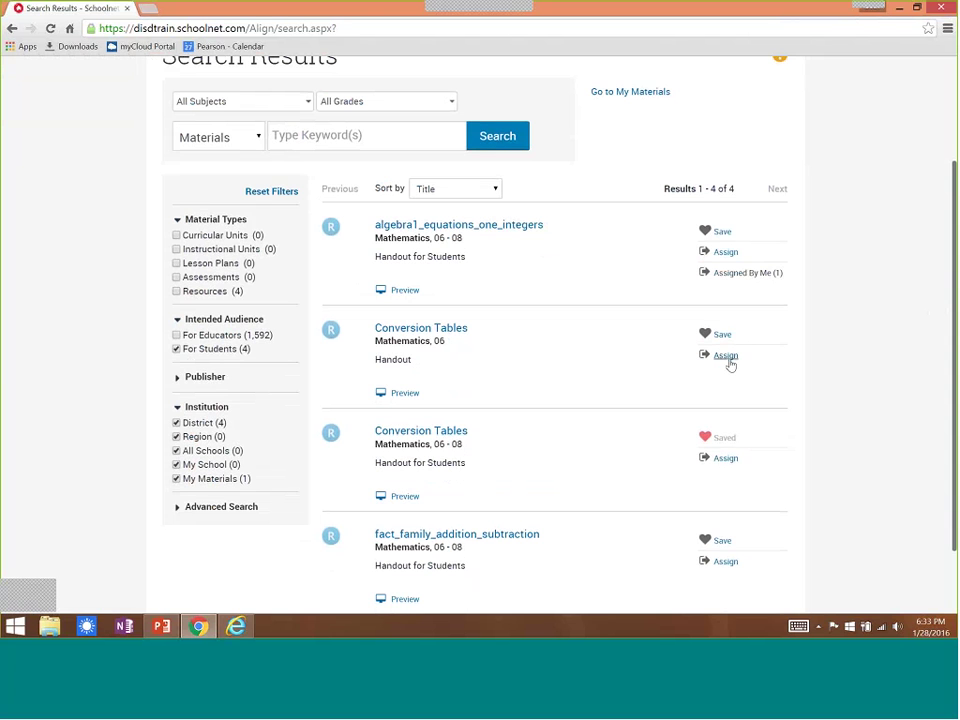
Step: Start assigning the grade 06 Conversion Tables handout to students with a due date of 02/05/2016
click(726, 356)
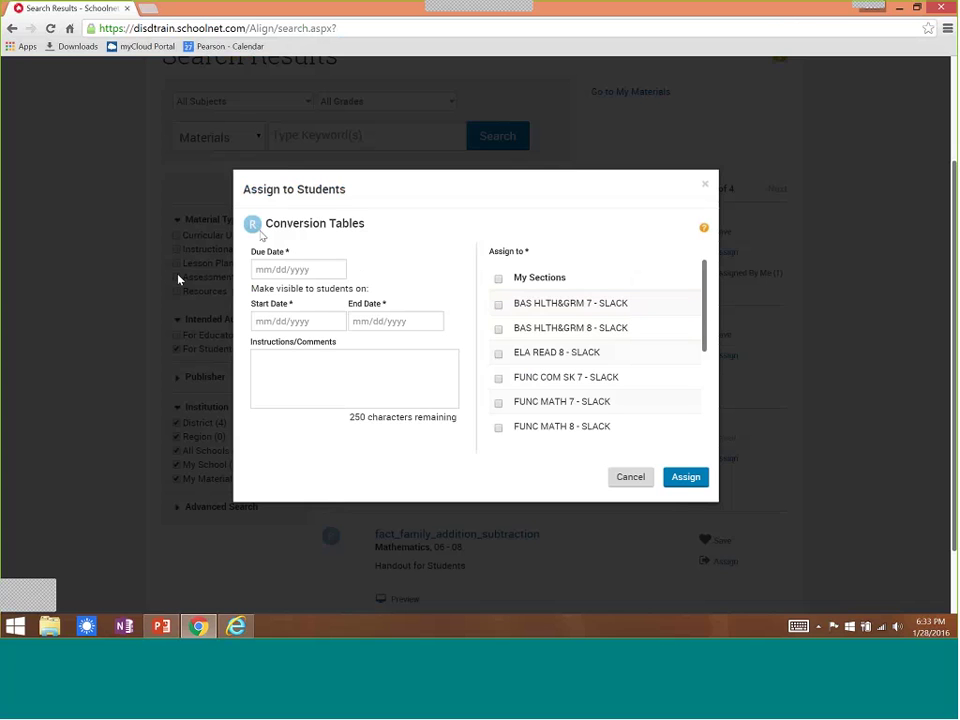
click(268, 270)
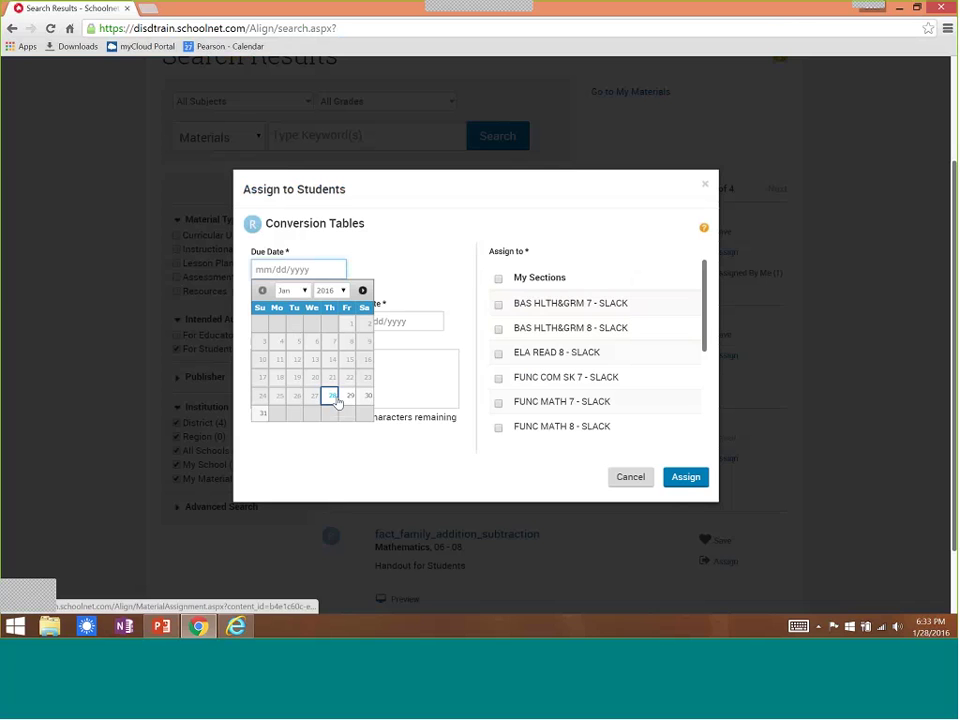
click(289, 292)
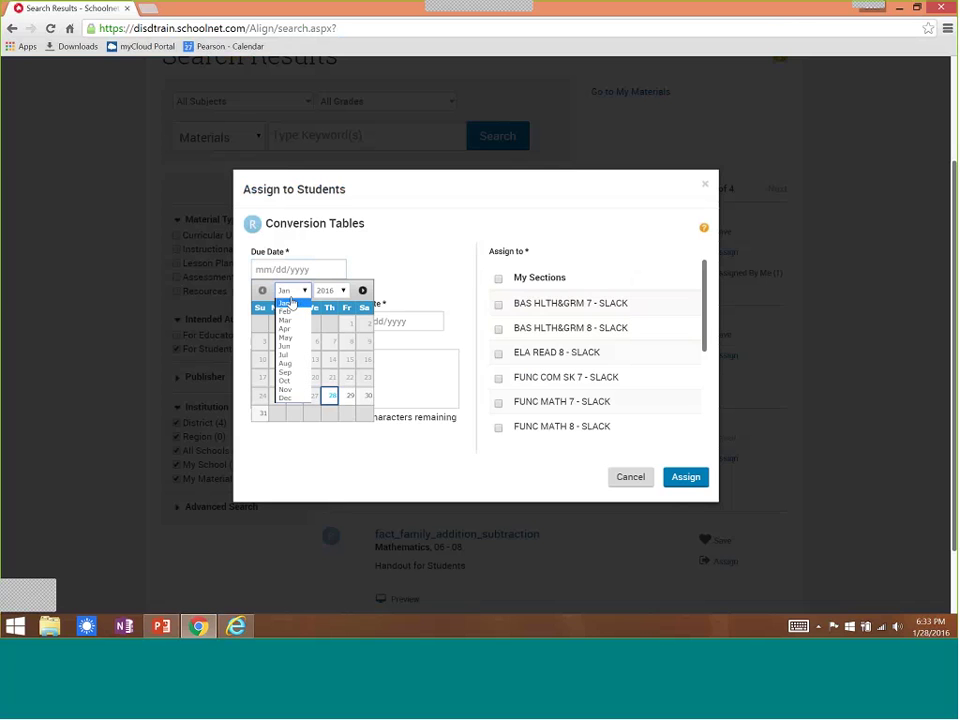
click(285, 311)
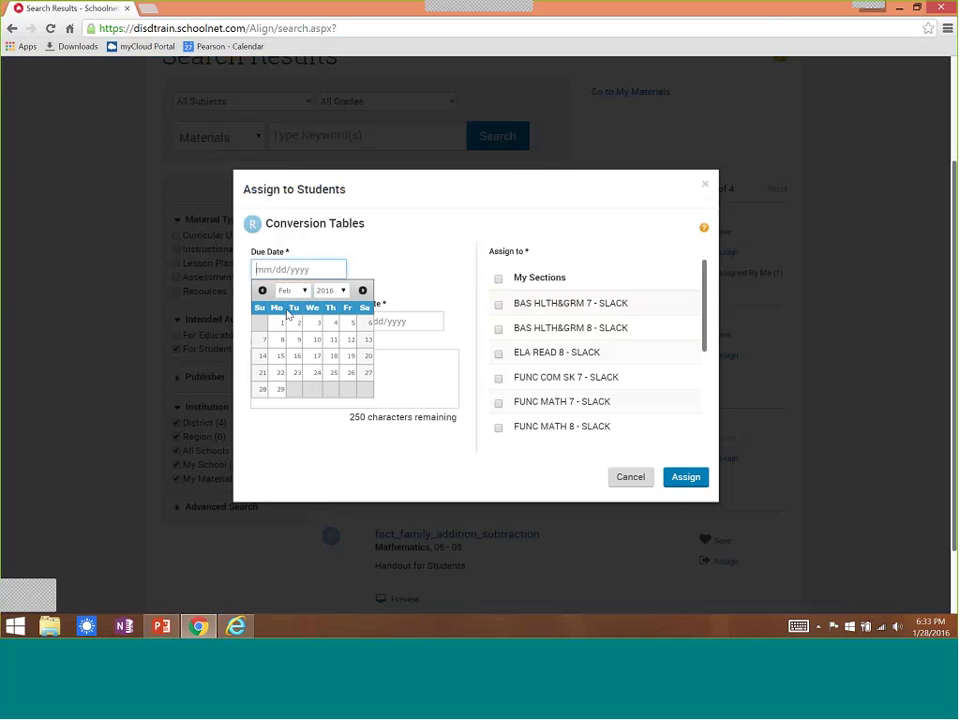
click(351, 324)
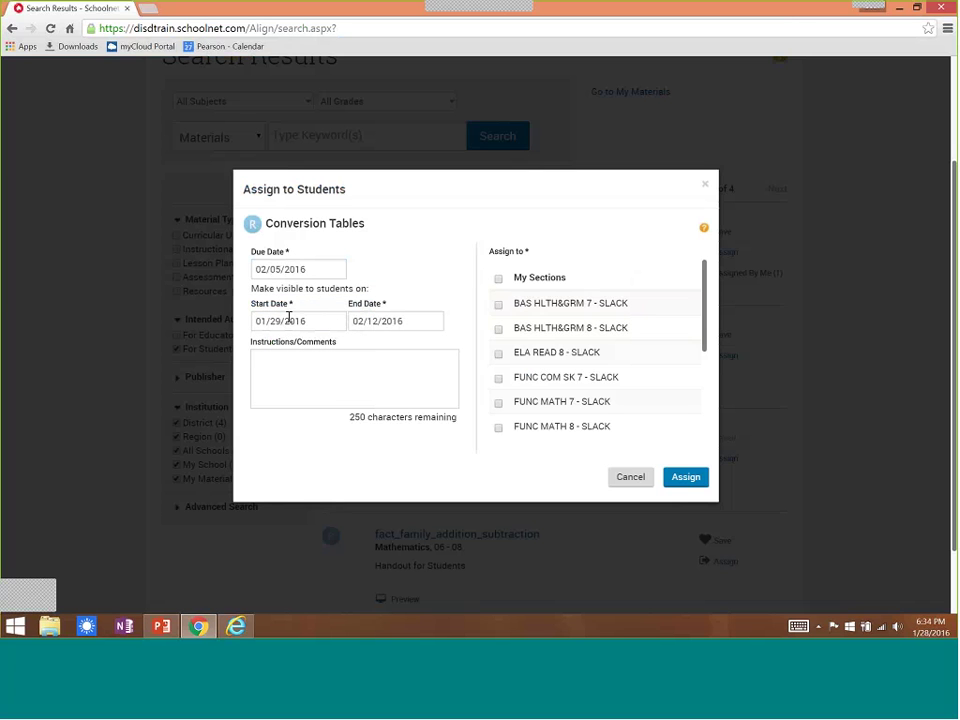
Step: Make the assignment visible to students from 01/28/2016 until 02/05/2016
click(384, 320)
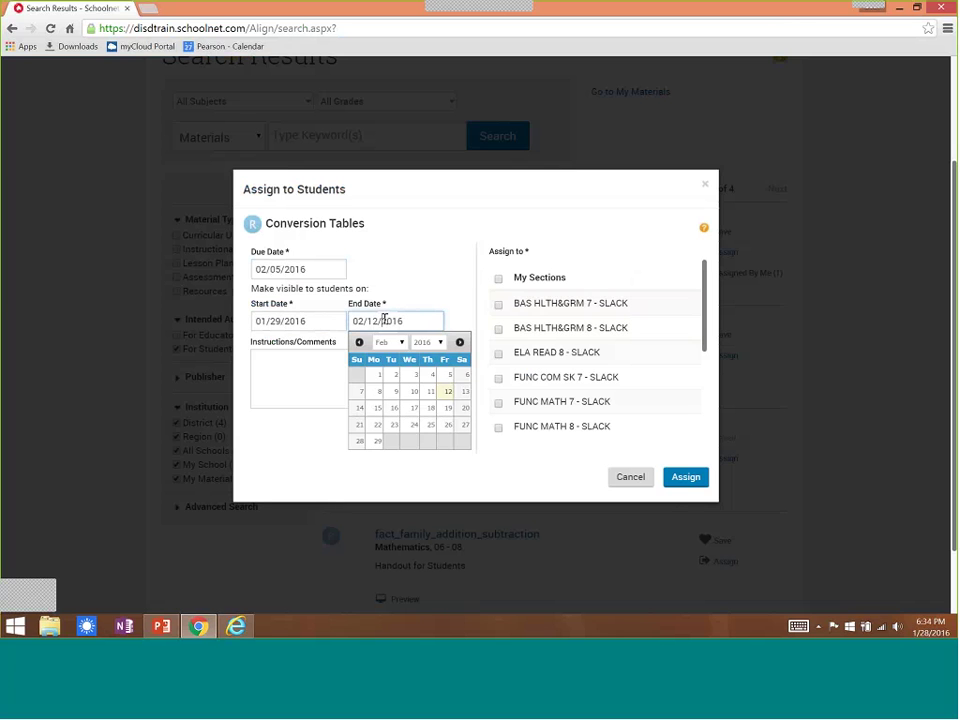
click(291, 322)
click(332, 448)
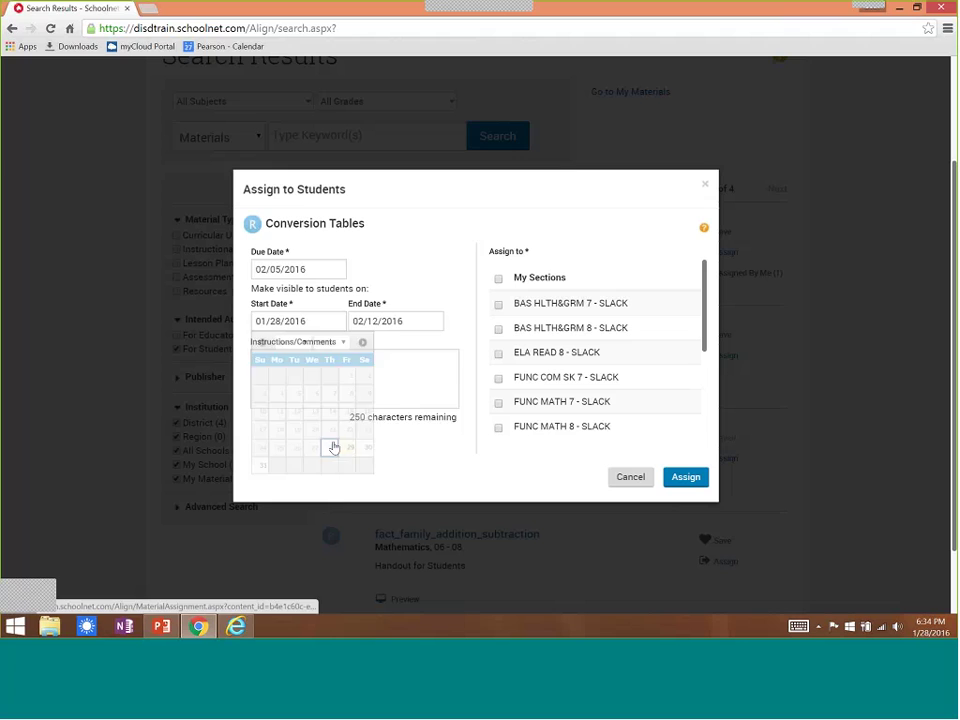
click(397, 321)
click(451, 376)
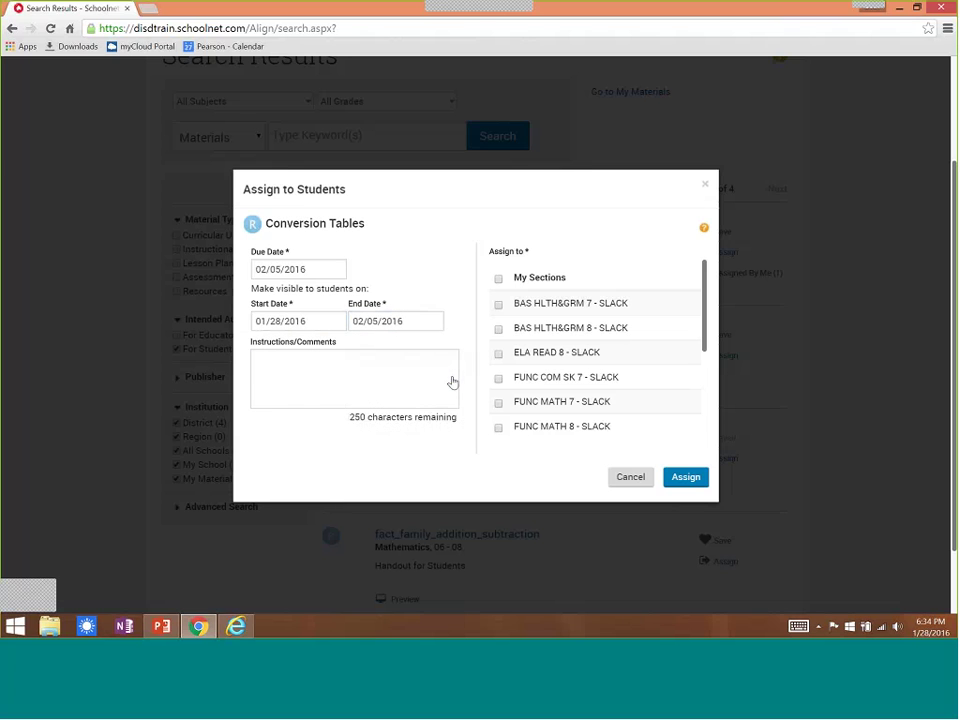
Step: Enter the assignment instructions "Please hand in your completed assignment"
click(360, 360)
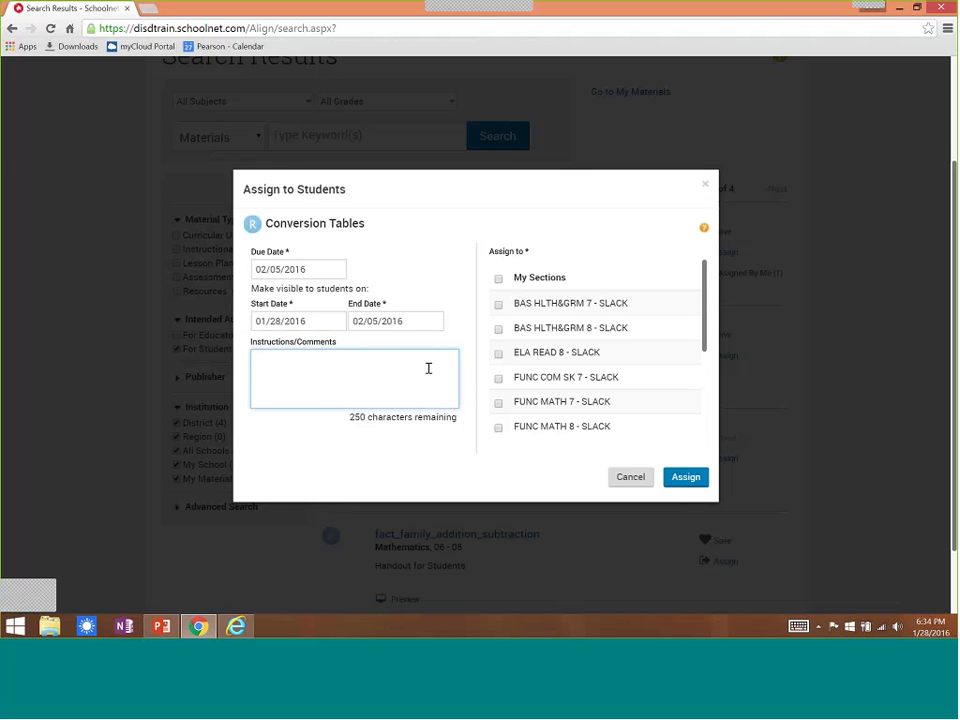
text(Please handin your compl)
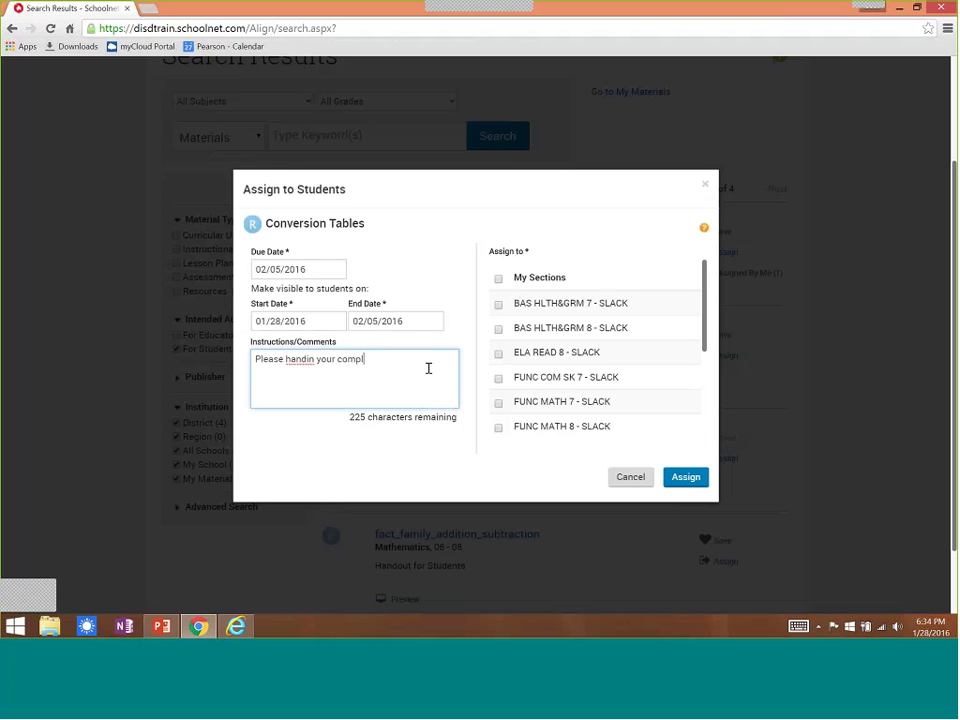
text(eted assignment)
click(310, 361)
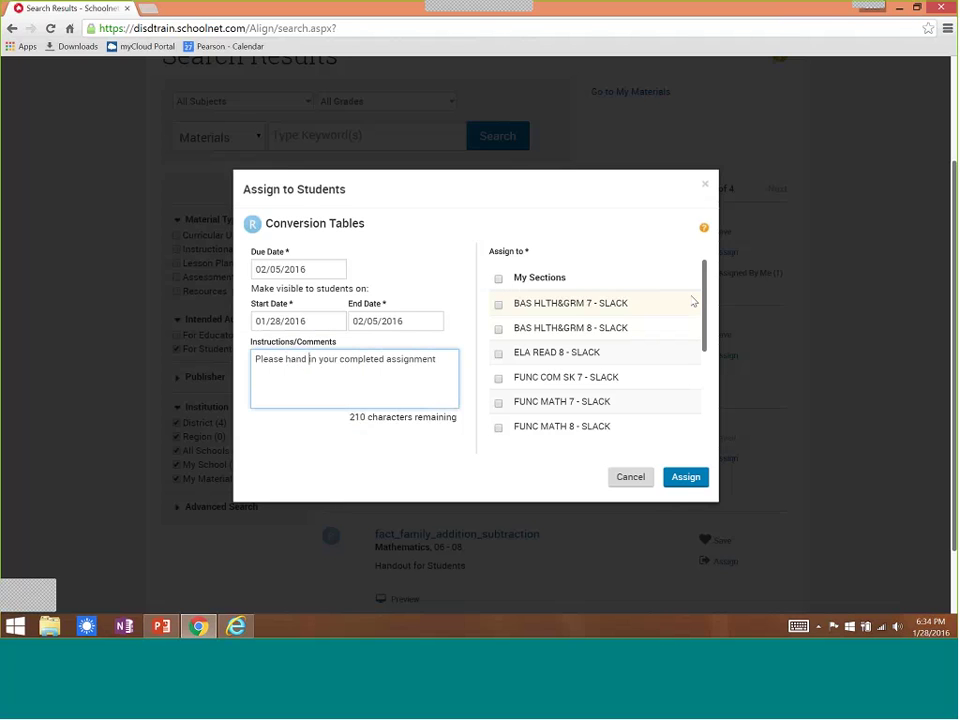
Step: Choose the FUNC MATH 7 section as the recipient and assign the Conversion Tables handout
drag(707, 296, 708, 333)
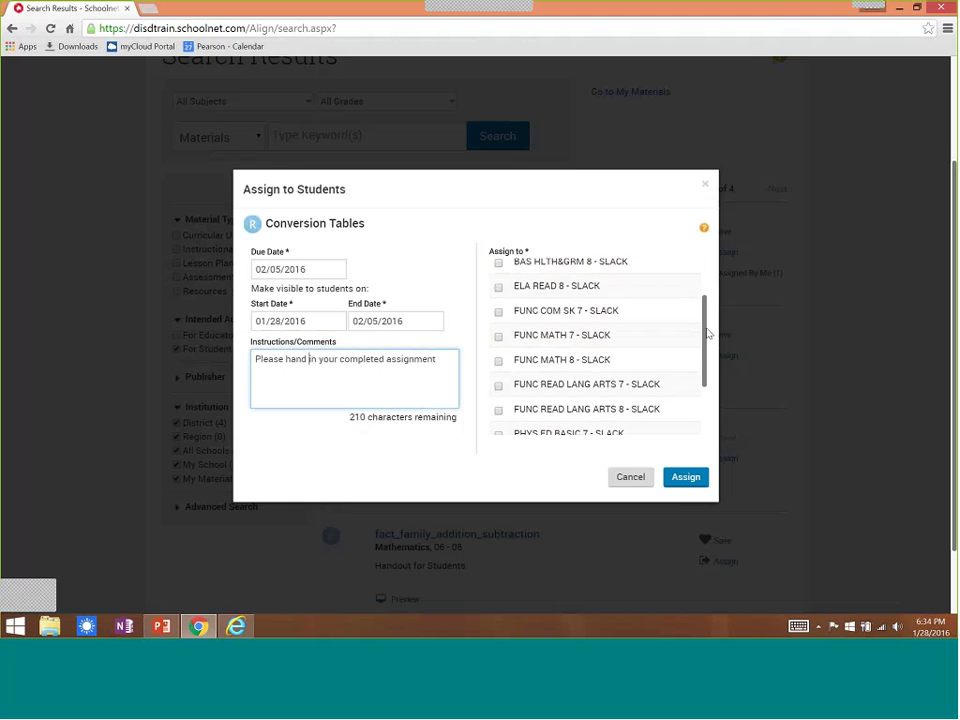
click(497, 336)
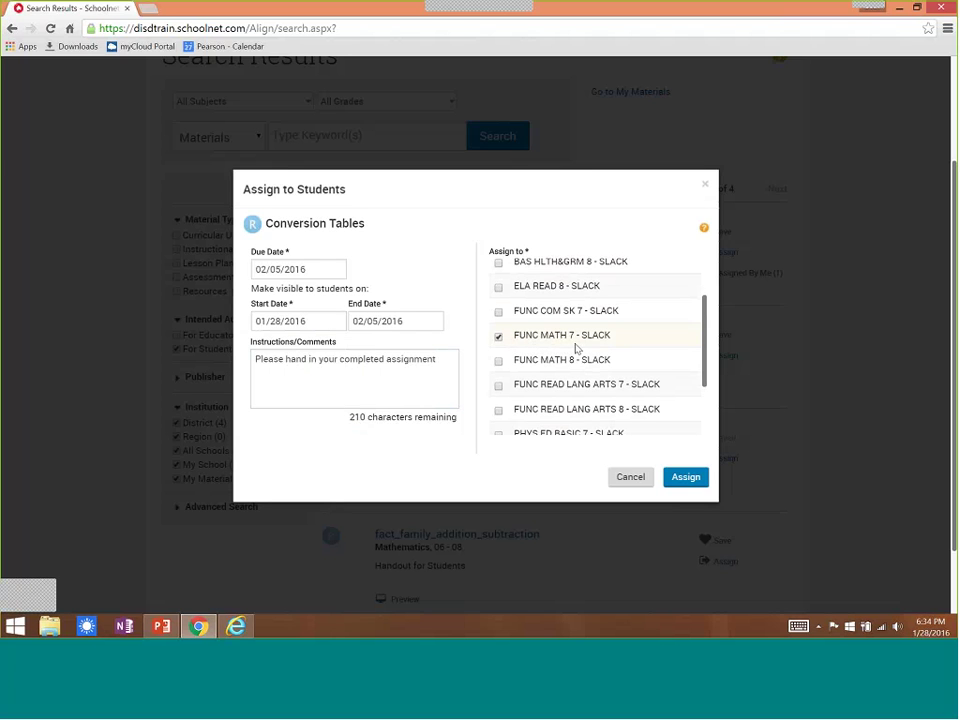
click(683, 479)
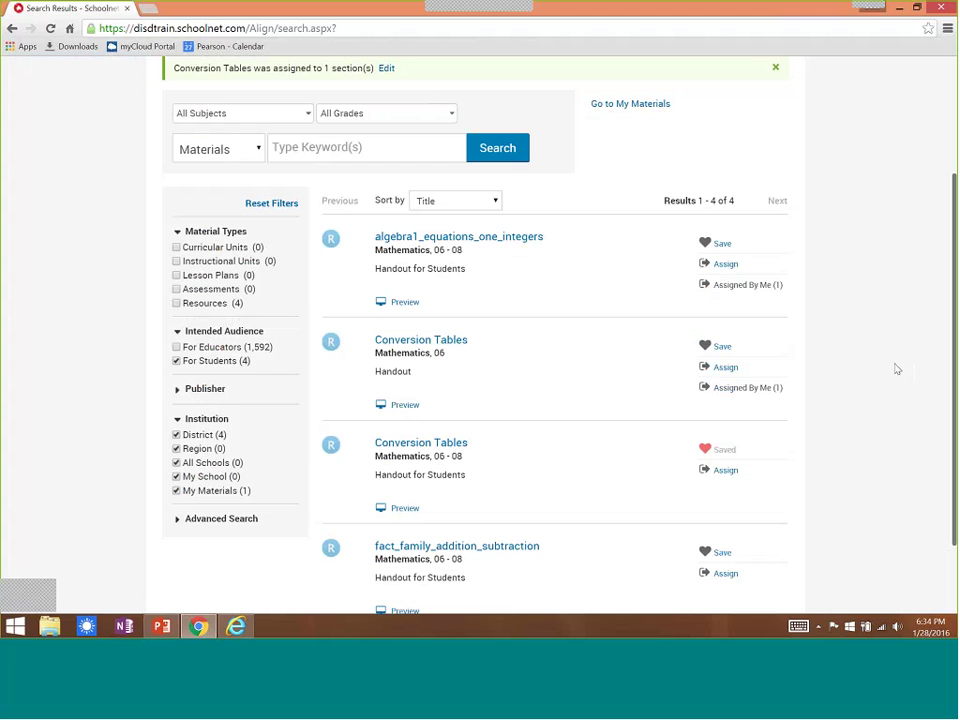
Step: Open the Assignments List and filter it by the FUNC MATH 7 section
scroll(493, 242, up, 3)
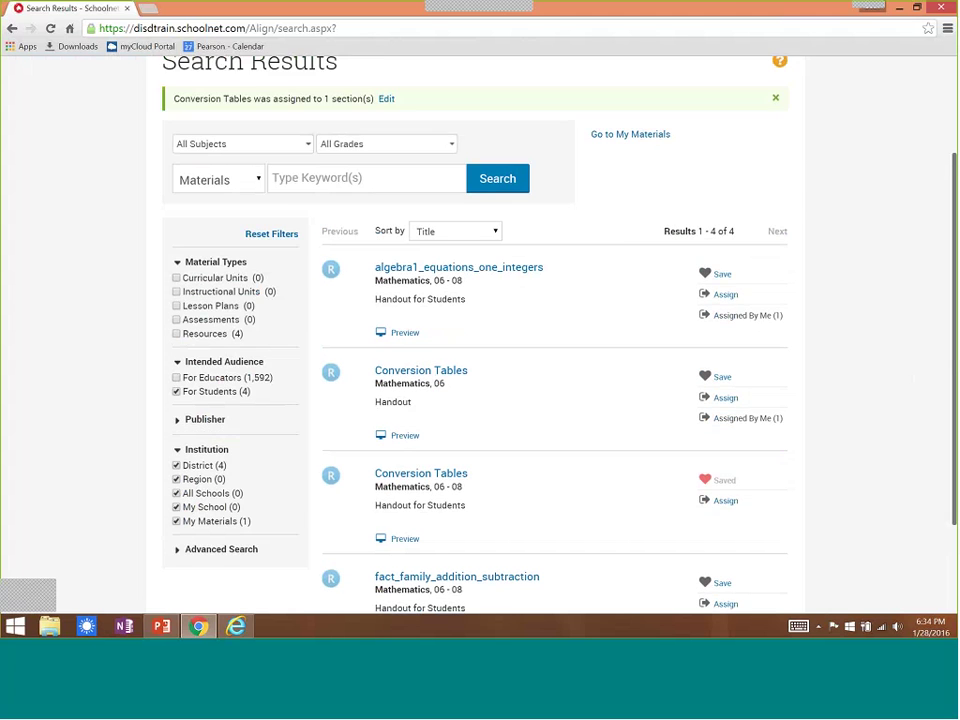
mouse_move(330, 146)
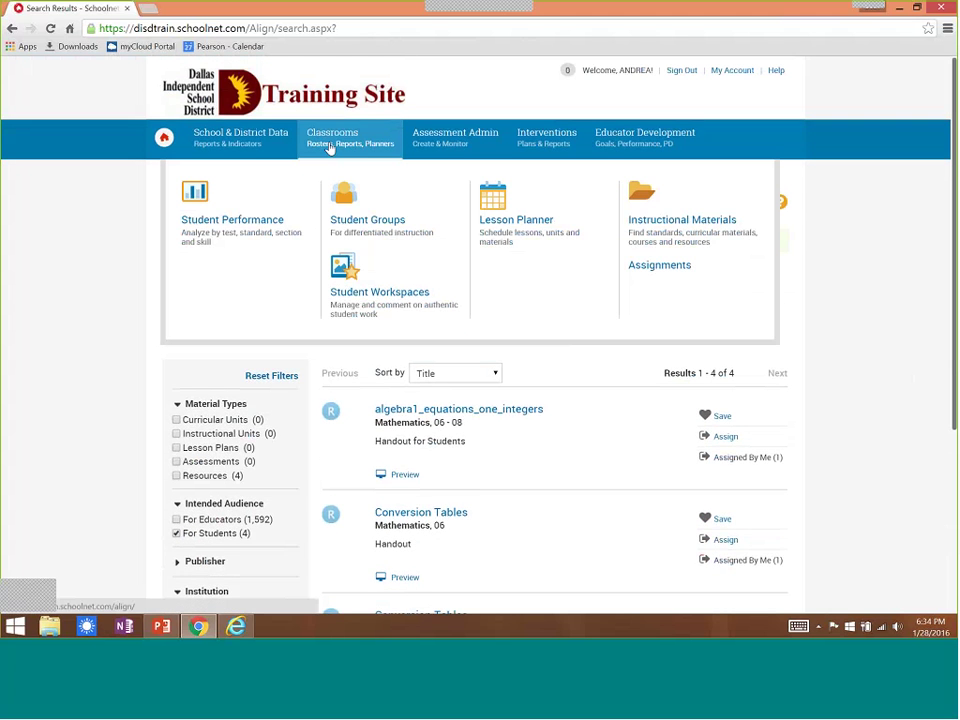
click(658, 267)
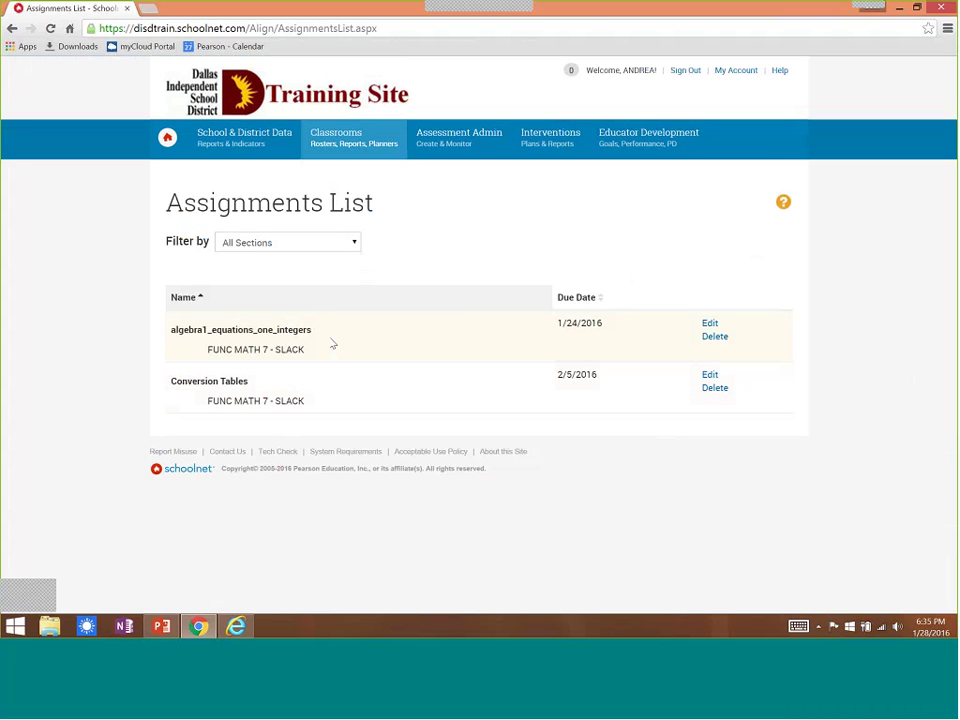
click(355, 245)
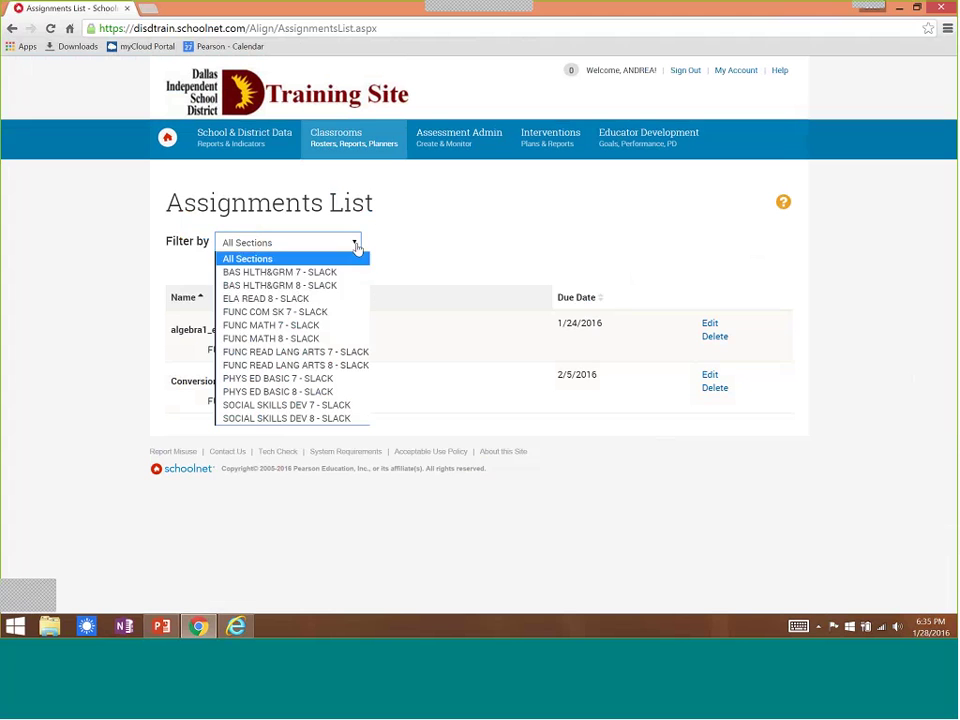
click(262, 325)
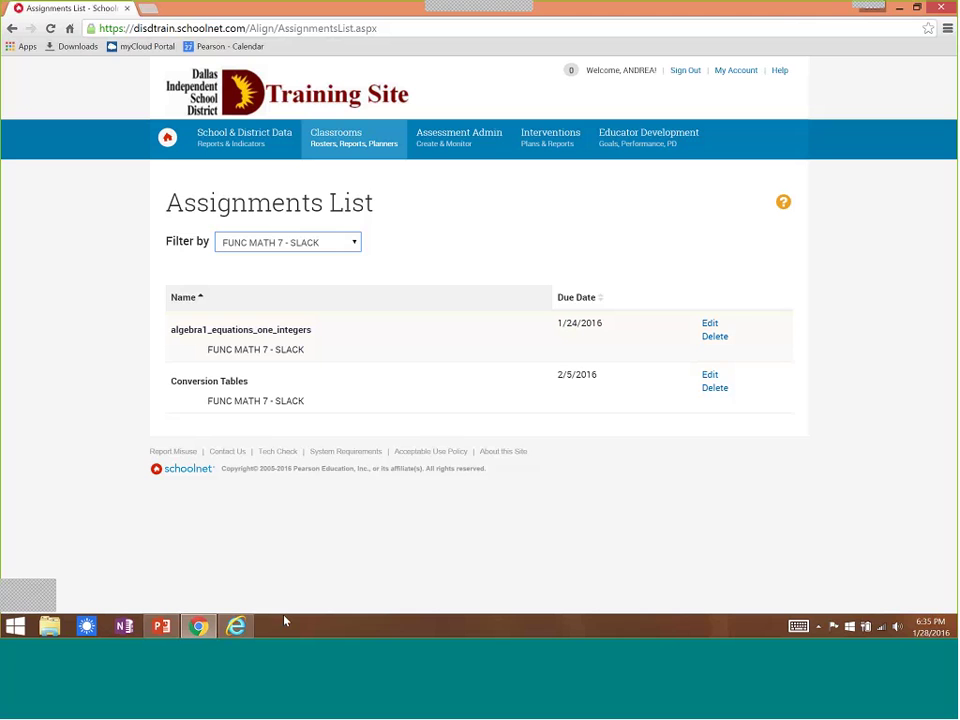
Step: Switch to Internet Explorer, sign in with the prefilled student account, and review the Conversion Tables assignment's details before closing them
mouse_move(239, 630)
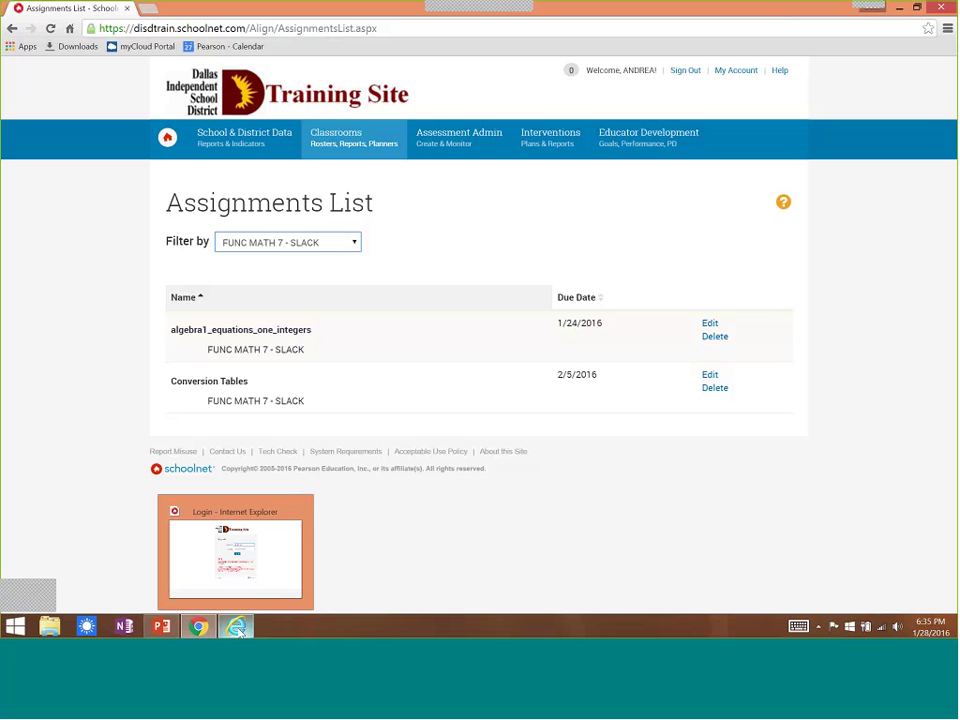
click(235, 555)
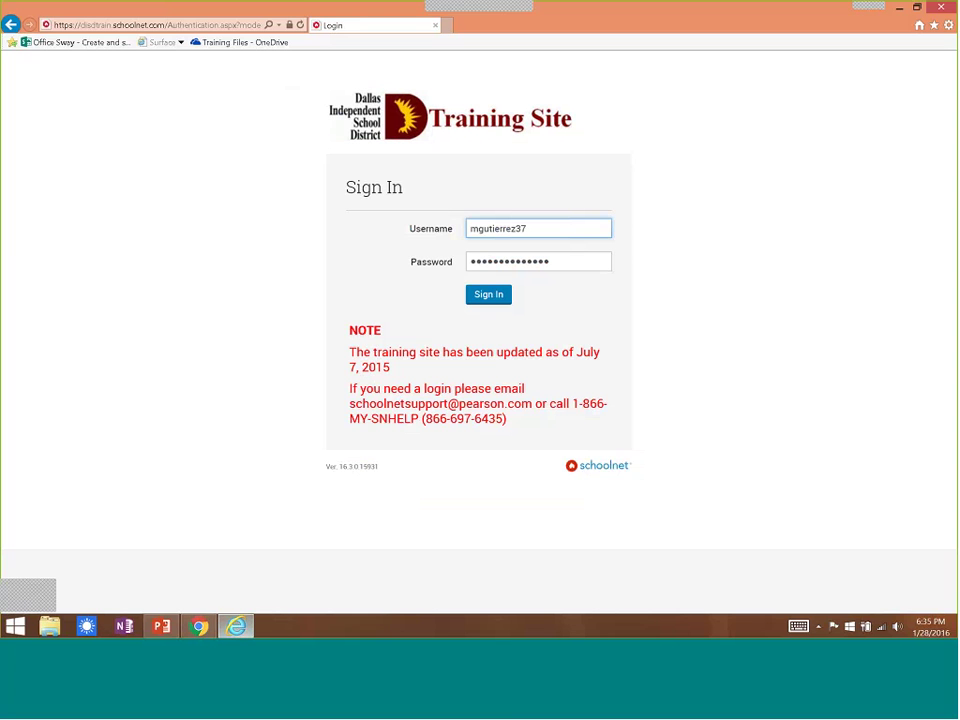
click(491, 296)
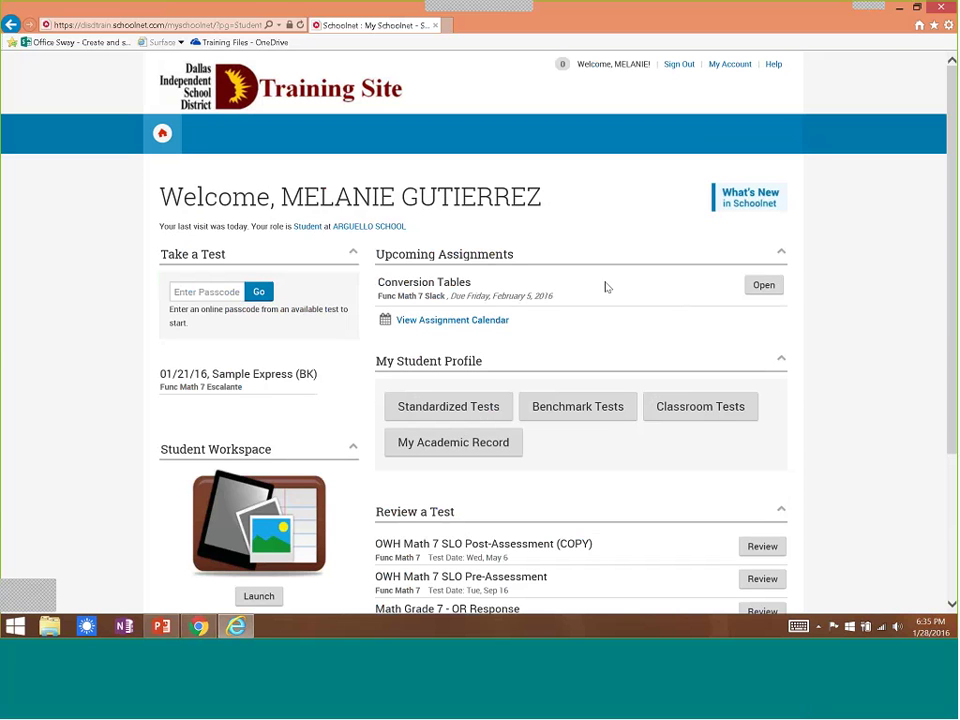
click(773, 291)
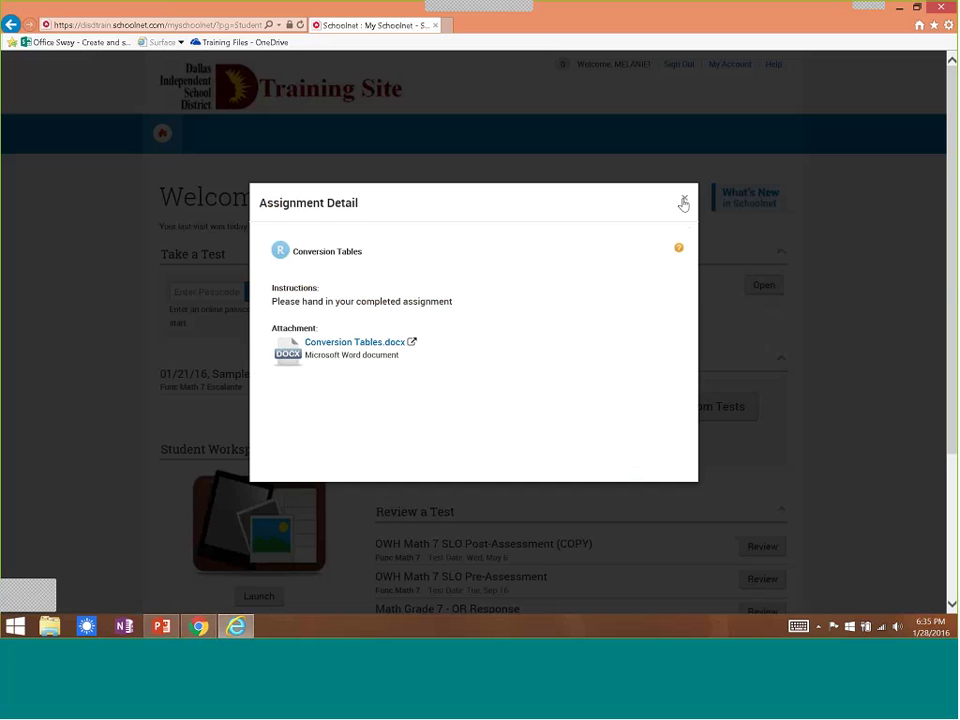
click(685, 202)
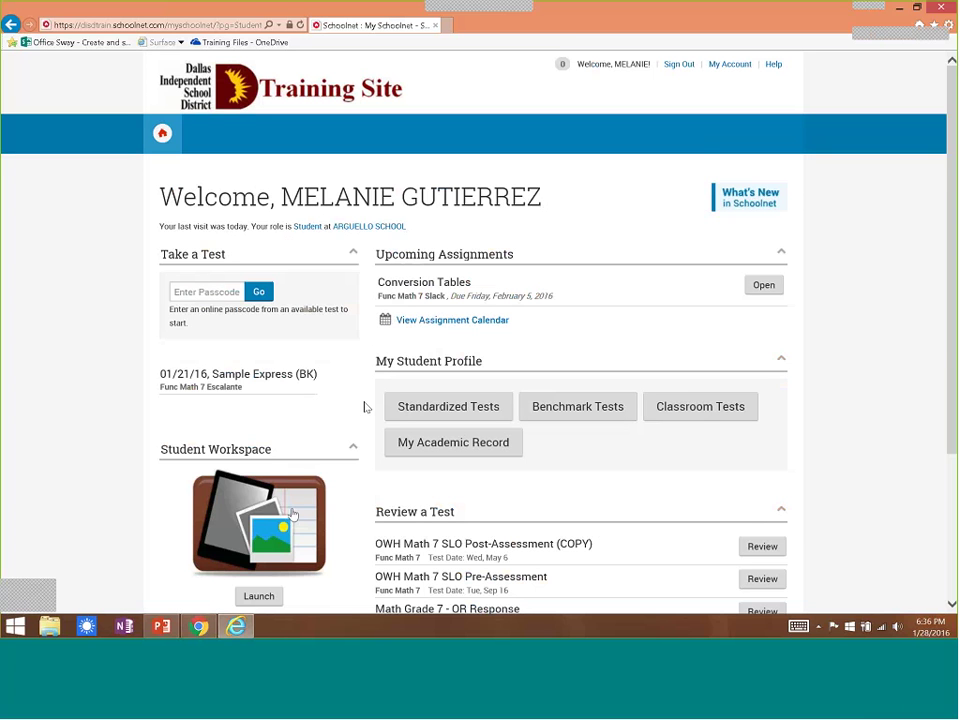
Step: Return to the teacher's Assignments List in Chrome, then switch to the "Try it!" slide in PowerPoint
click(199, 626)
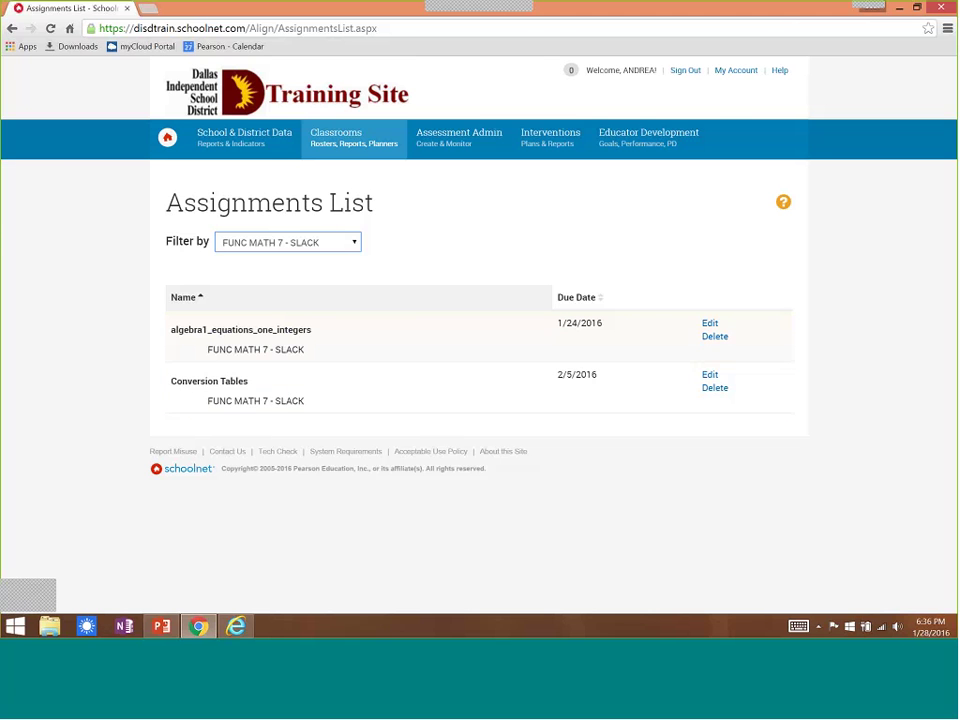
click(161, 627)
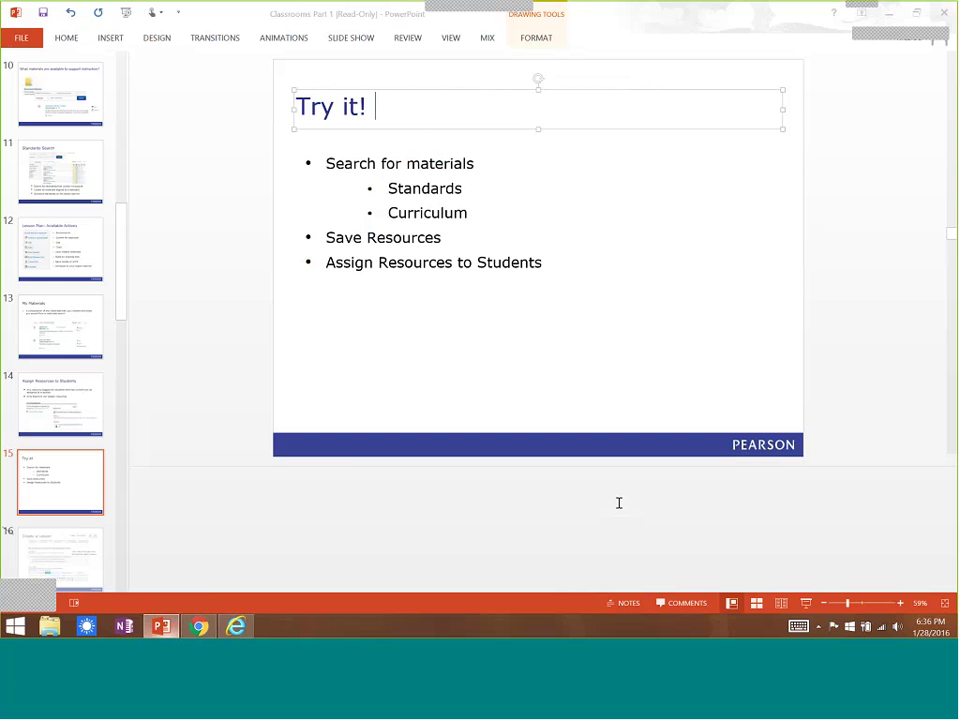
Step: Start the slide show from the "Try it!" slide
click(806, 602)
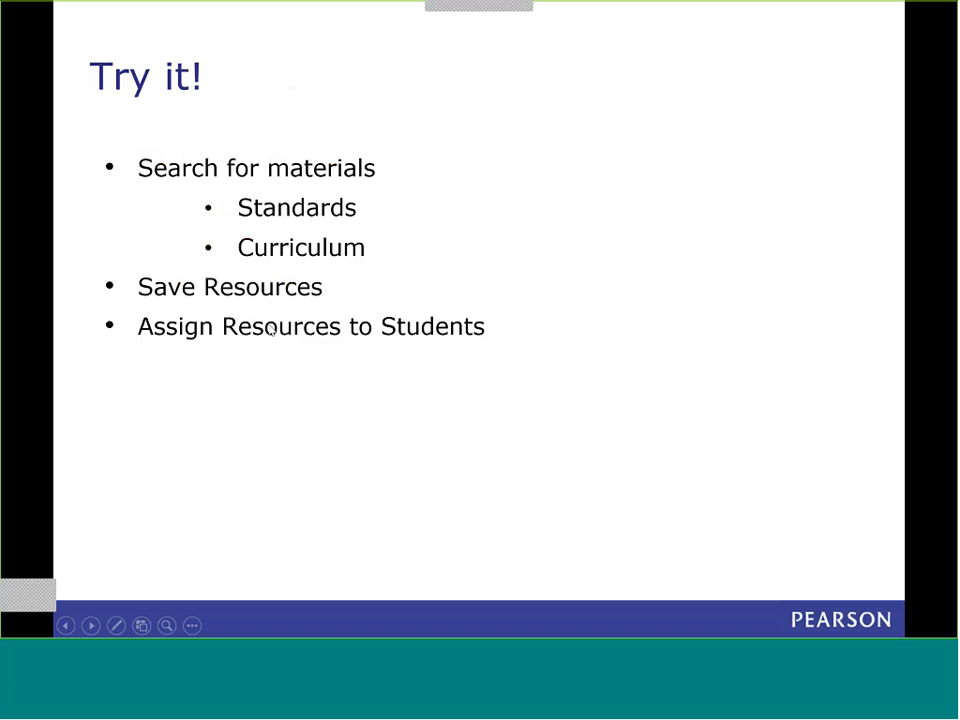
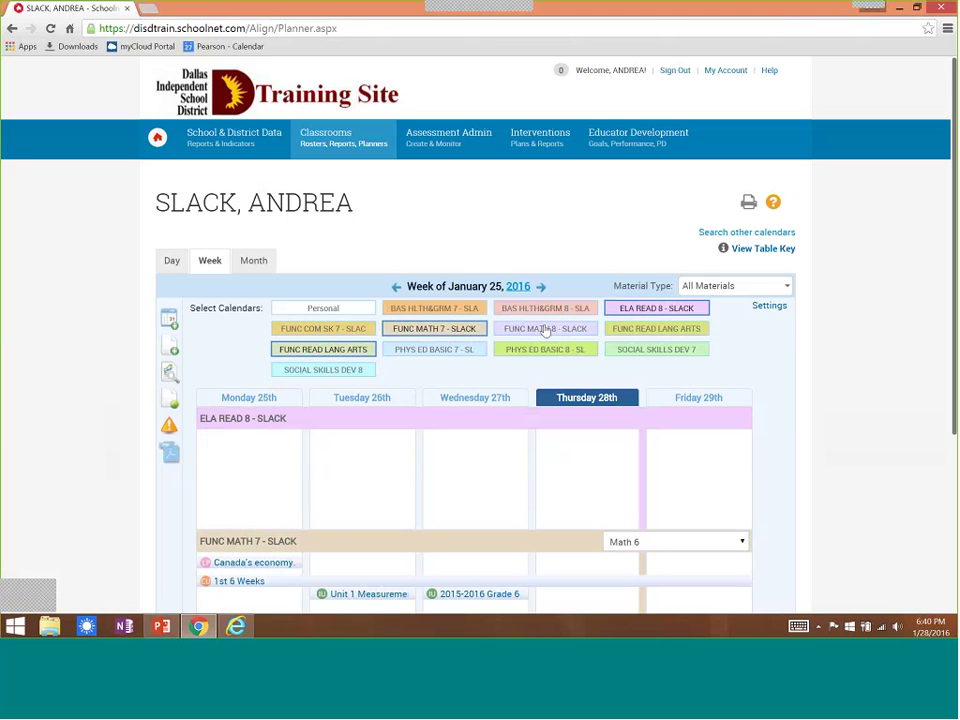
Step: In the Chrome lesson planner, hide the ELA READ 8 calendar and show the week of February 1, 2016
click(655, 307)
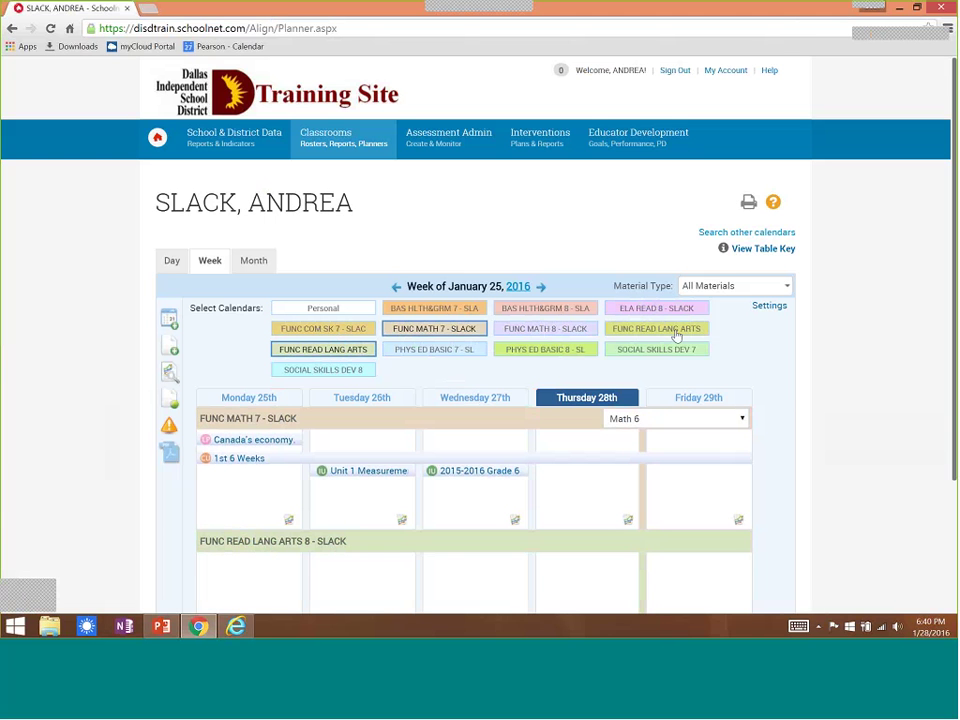
click(546, 294)
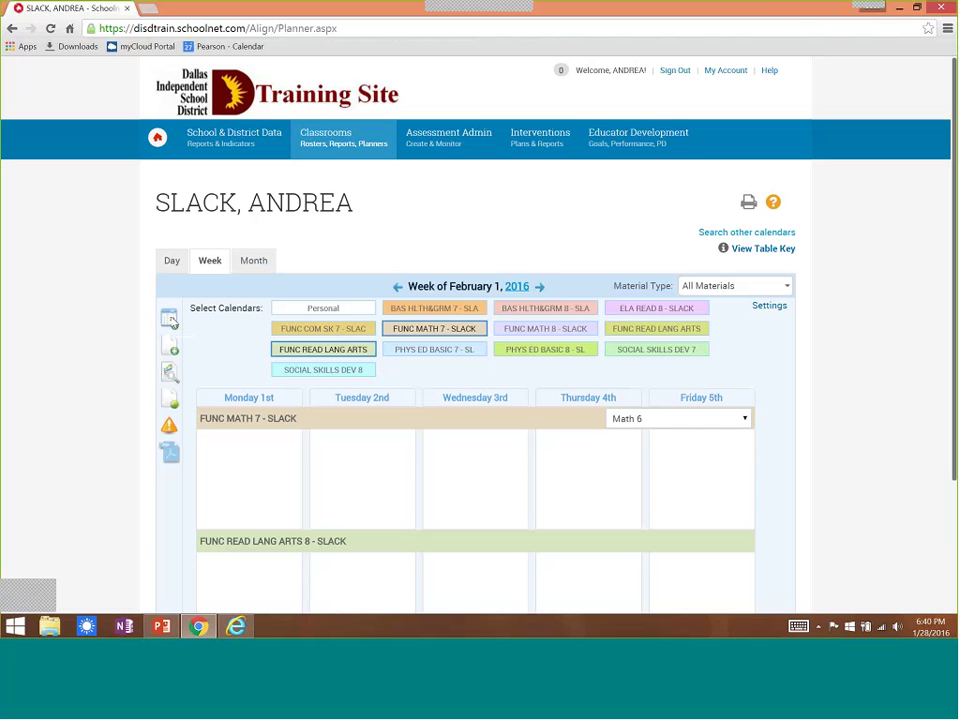
Step: Open the planner's Schedule Materials pane and search My Materials with the grade filter set to All Grades
click(170, 319)
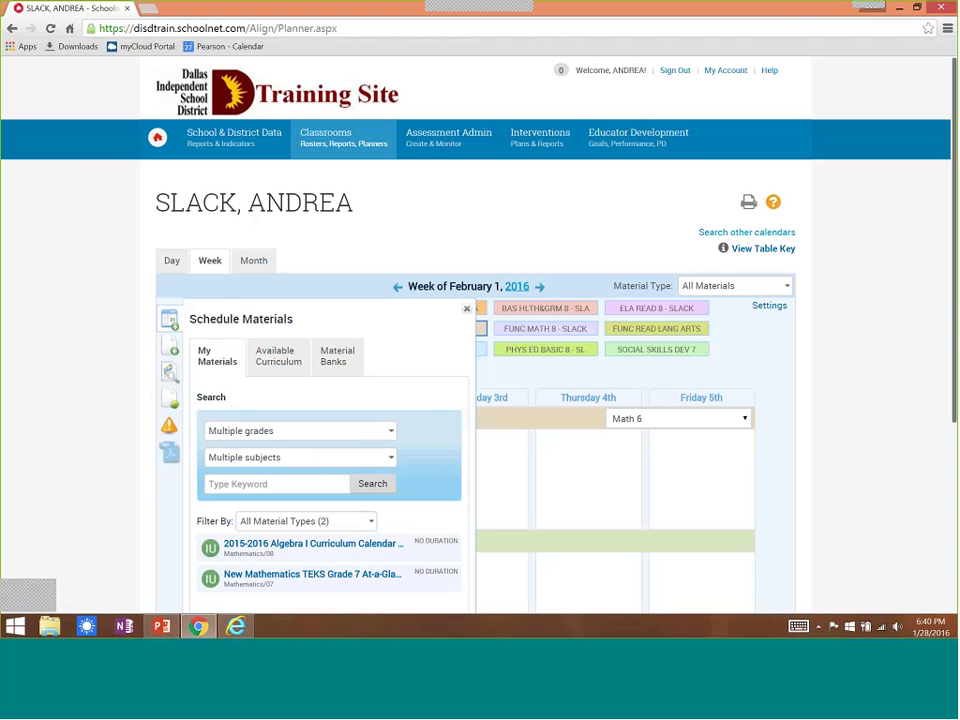
scroll(630, 383, down, 3)
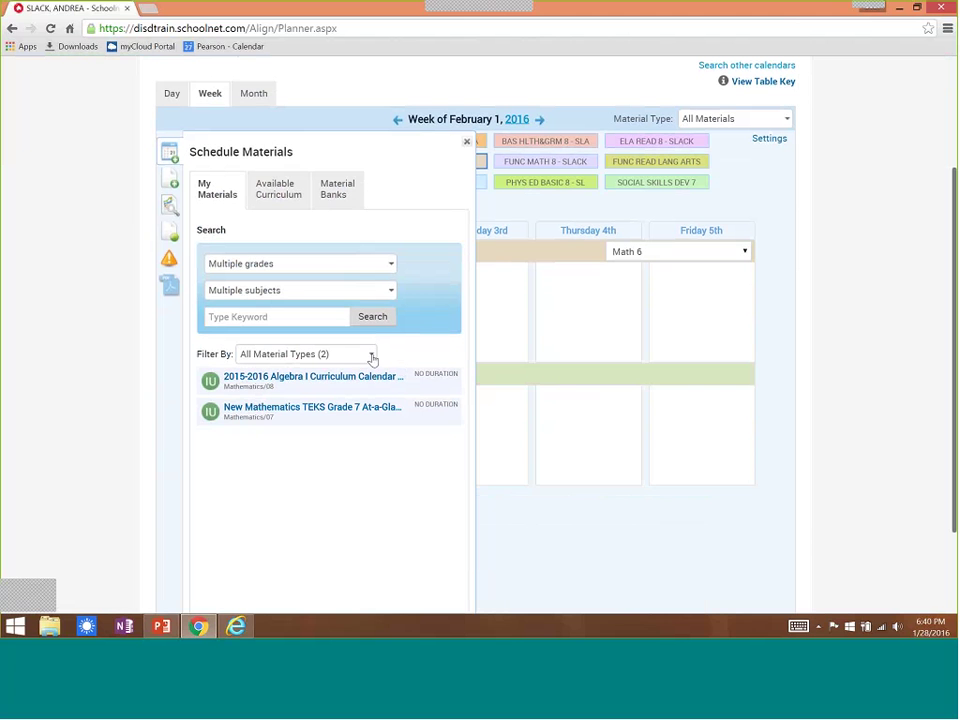
click(289, 293)
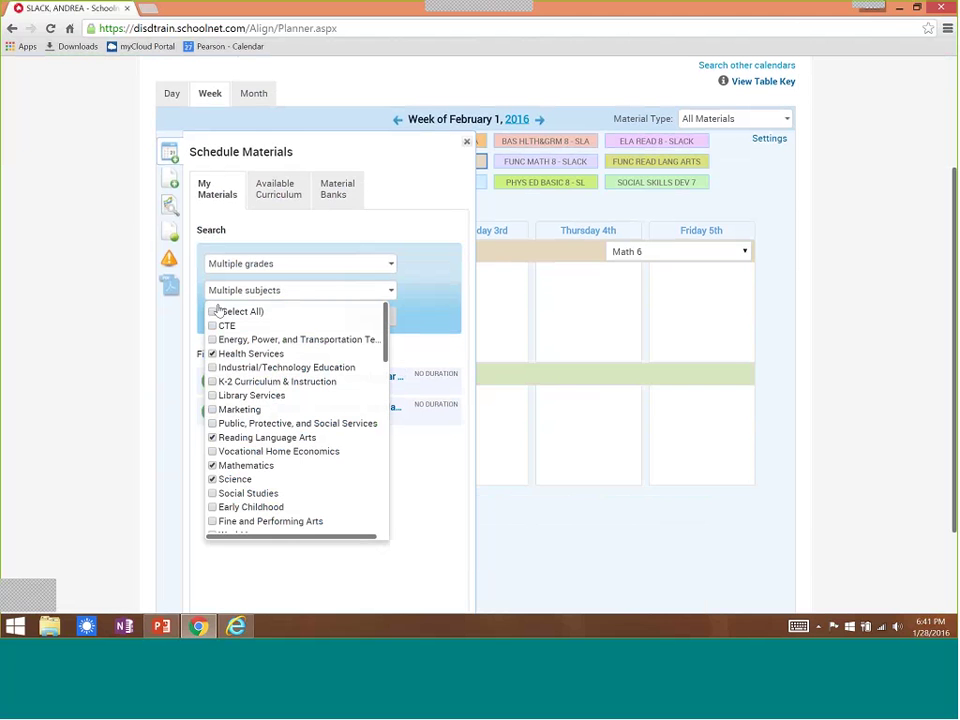
click(231, 264)
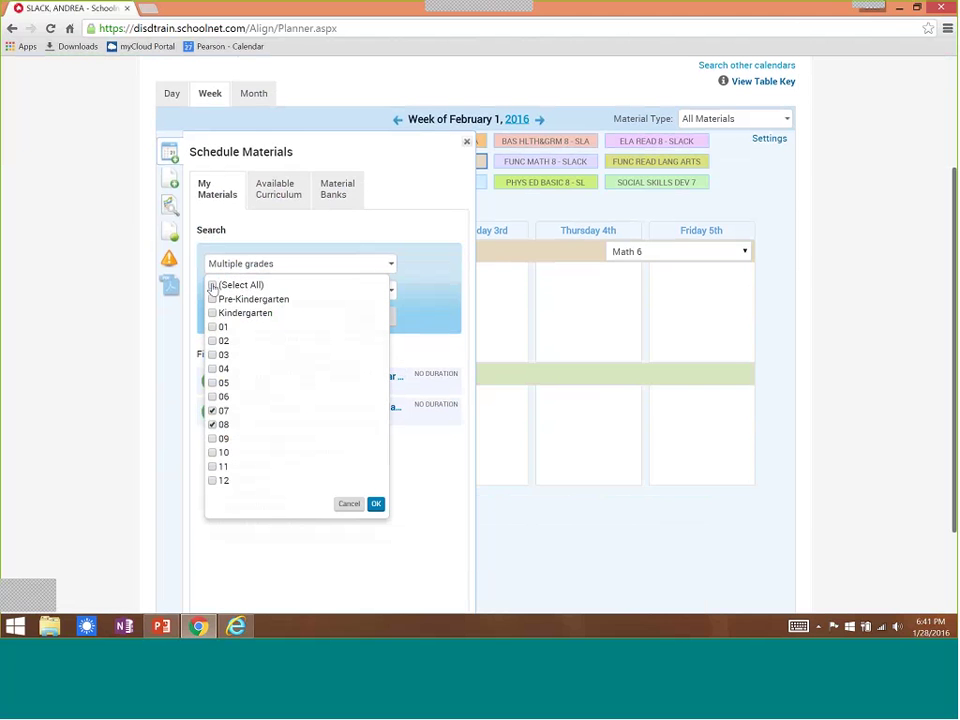
click(212, 285)
click(375, 504)
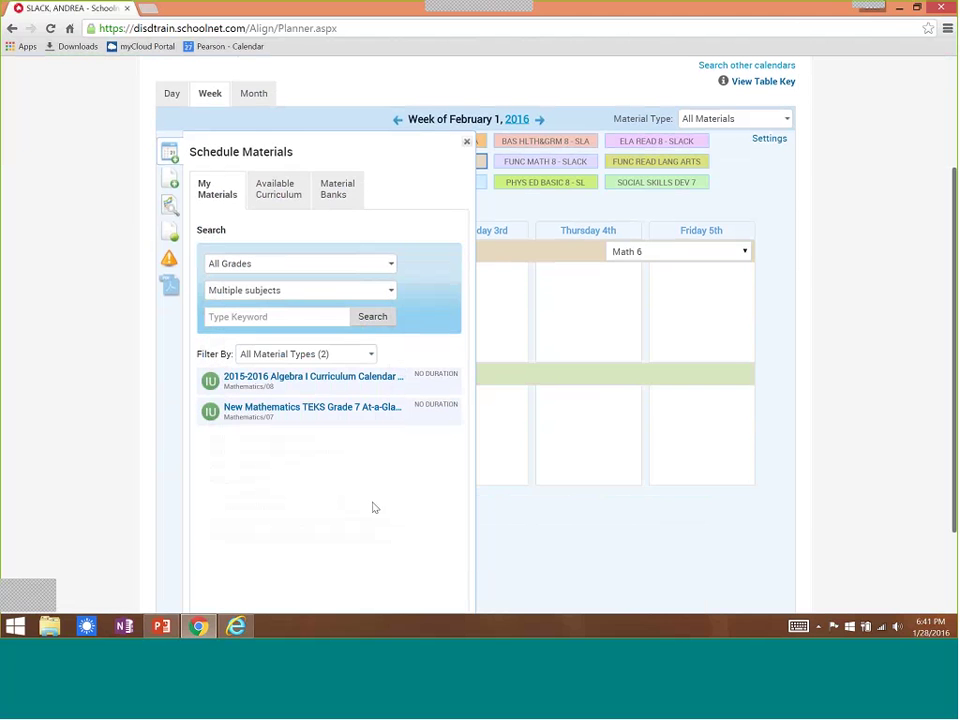
click(372, 317)
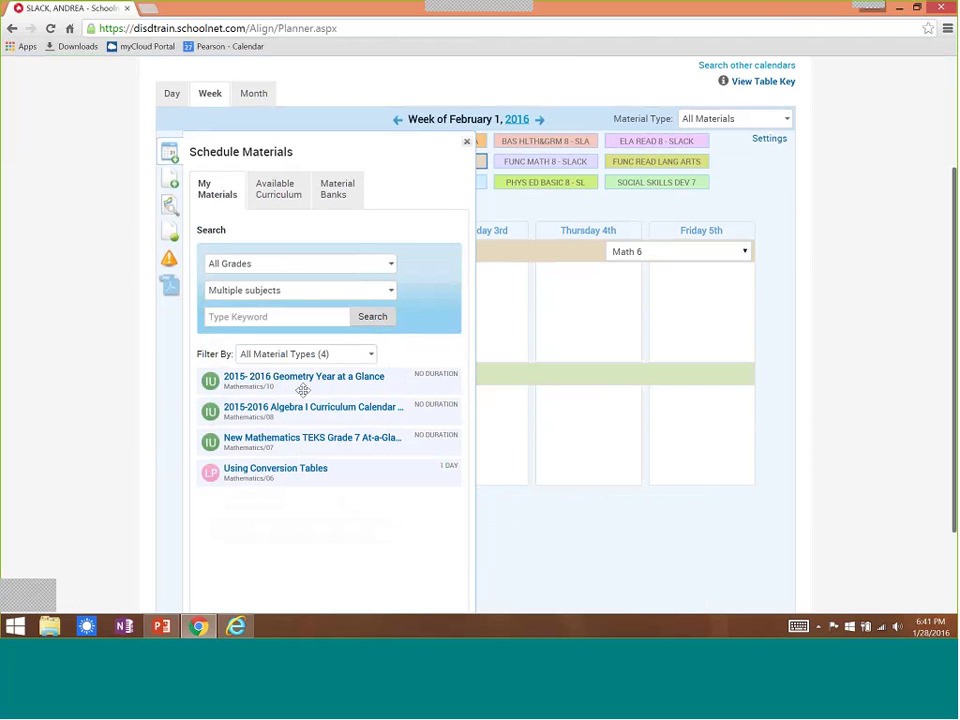
Step: Schedule the 2015-2016 Geometry Year at a Glance unit on Tuesday 2nd and Using Conversion Tables on Thursday 4th for FUNC MATH 7
drag(302, 390, 321, 309)
drag(372, 479, 604, 307)
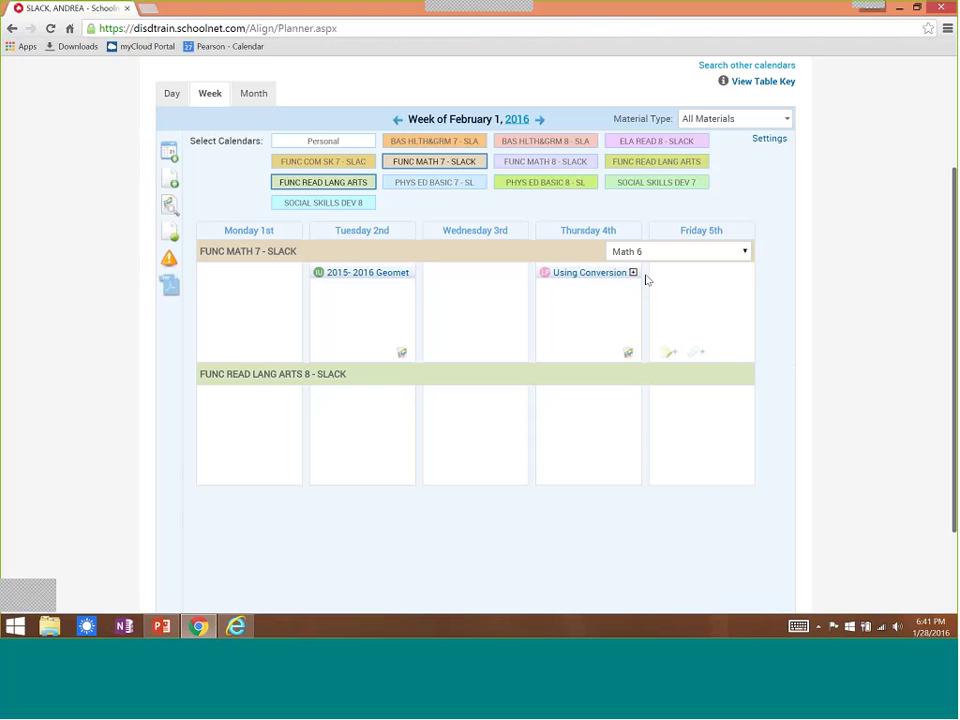
Step: Extend the FUNC MATH 7 Geometry Year at a Glance unit through Friday 5th and copy it to FUNC READ LANG ARTS 8 starting Monday 1st
mouse_move(640, 272)
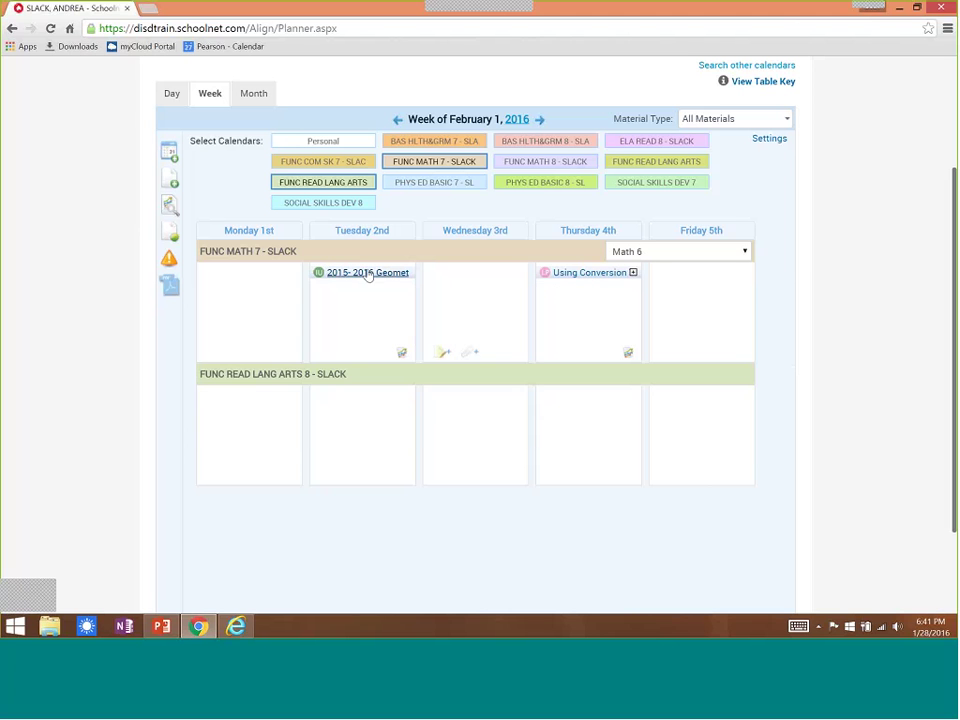
mouse_move(385, 279)
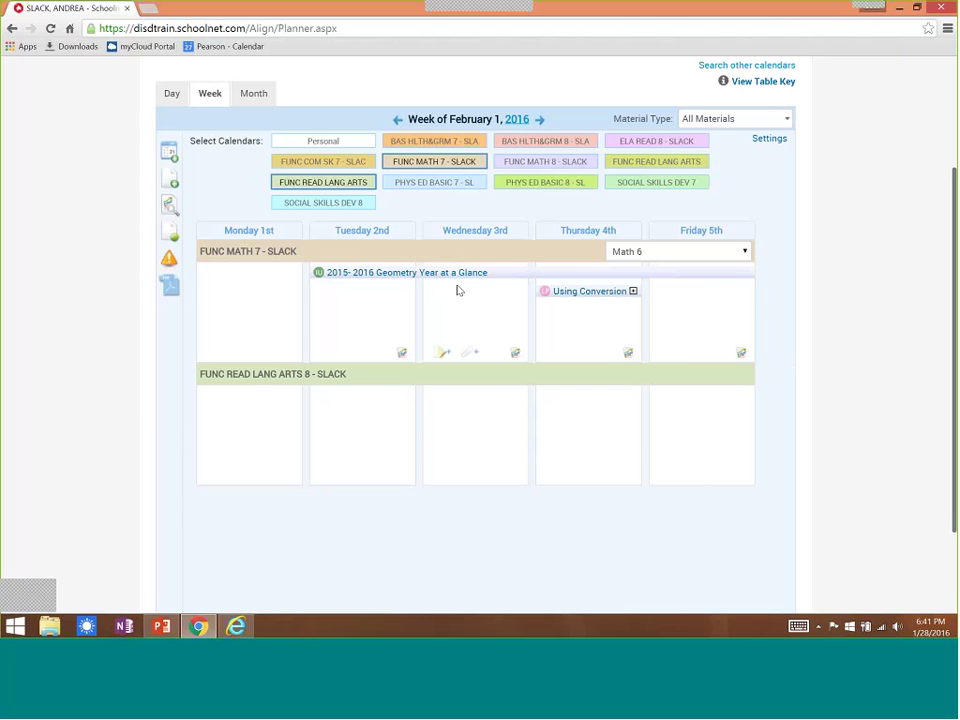
click(515, 270)
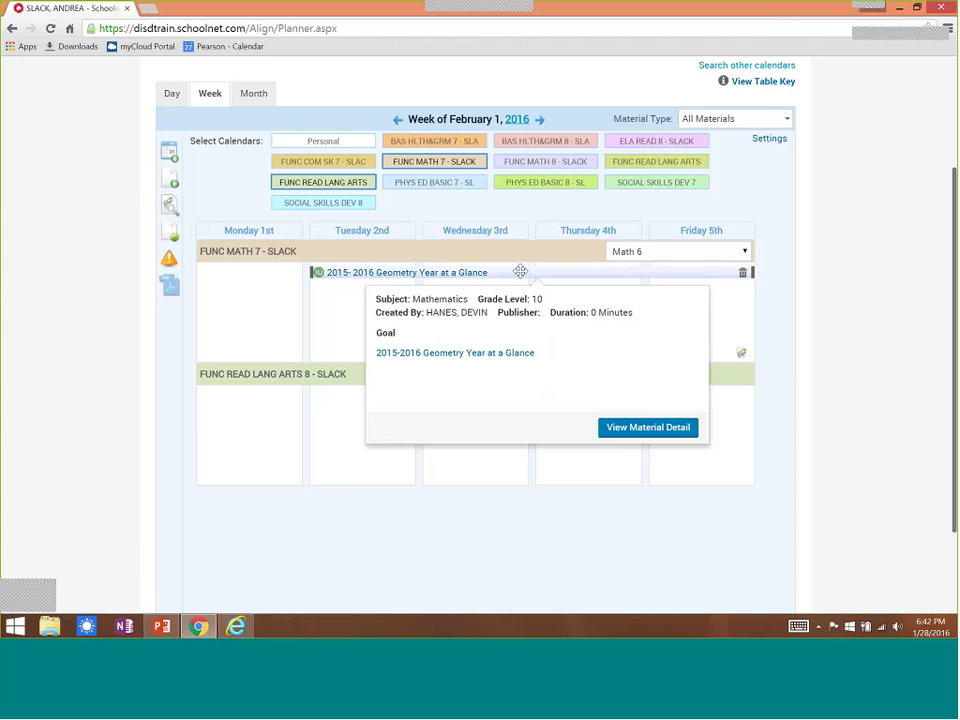
drag(520, 271, 291, 409)
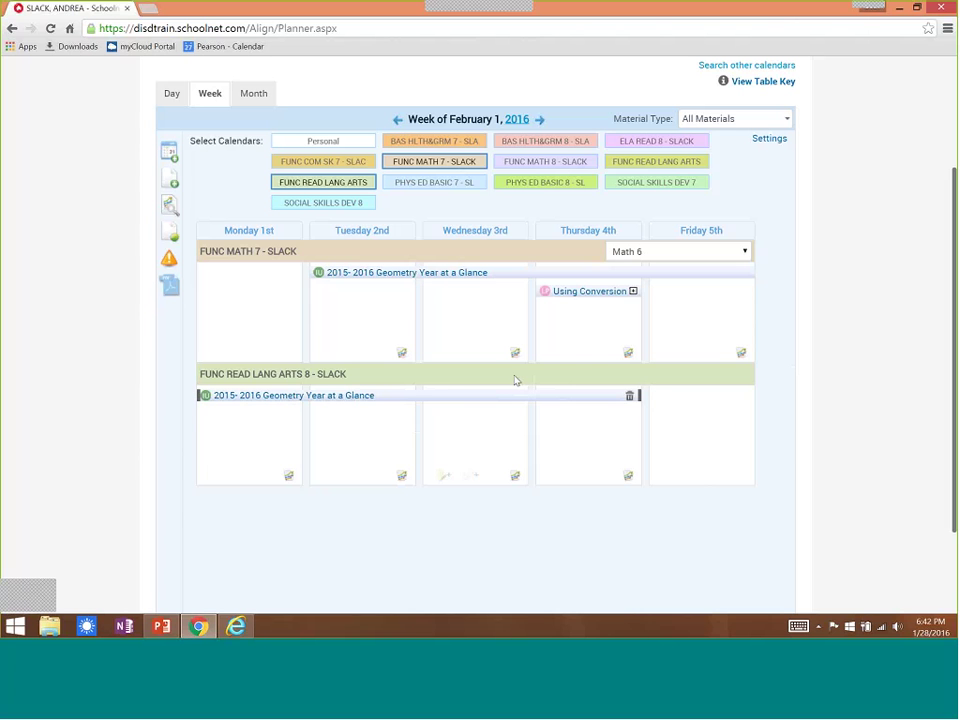
Step: Remove the Using Conversion Tables lesson from Thursday 4th in the FUNC MATH 7 calendar
click(633, 292)
click(634, 291)
click(620, 291)
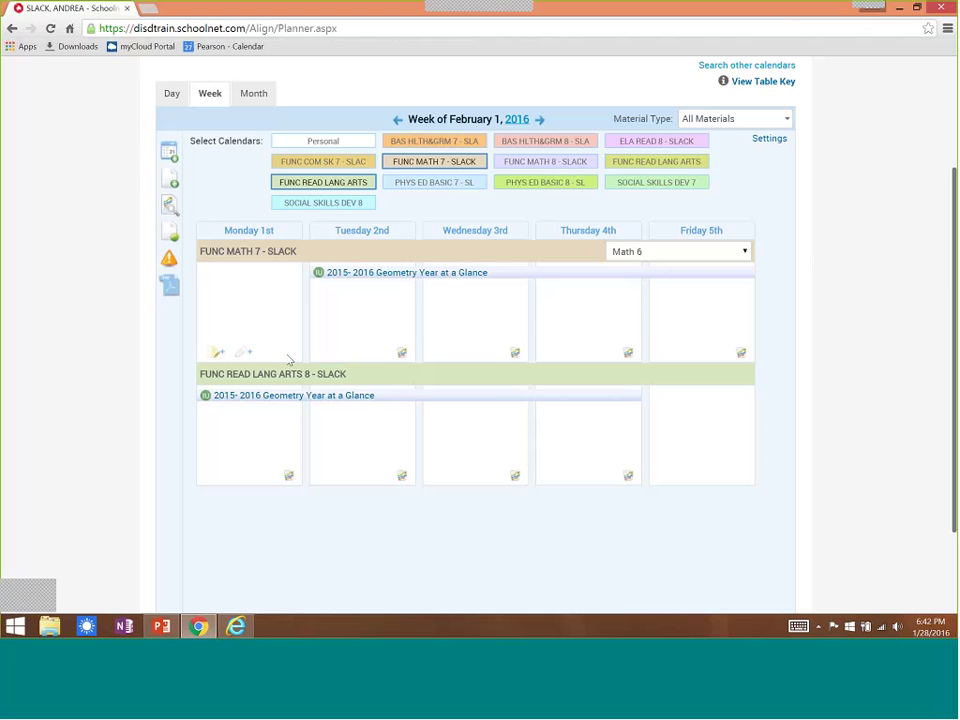
Step: Add a note titled "Reading section 5" to Monday 1st in the FUNC MATH 7 calendar, save it and close the note window
click(218, 355)
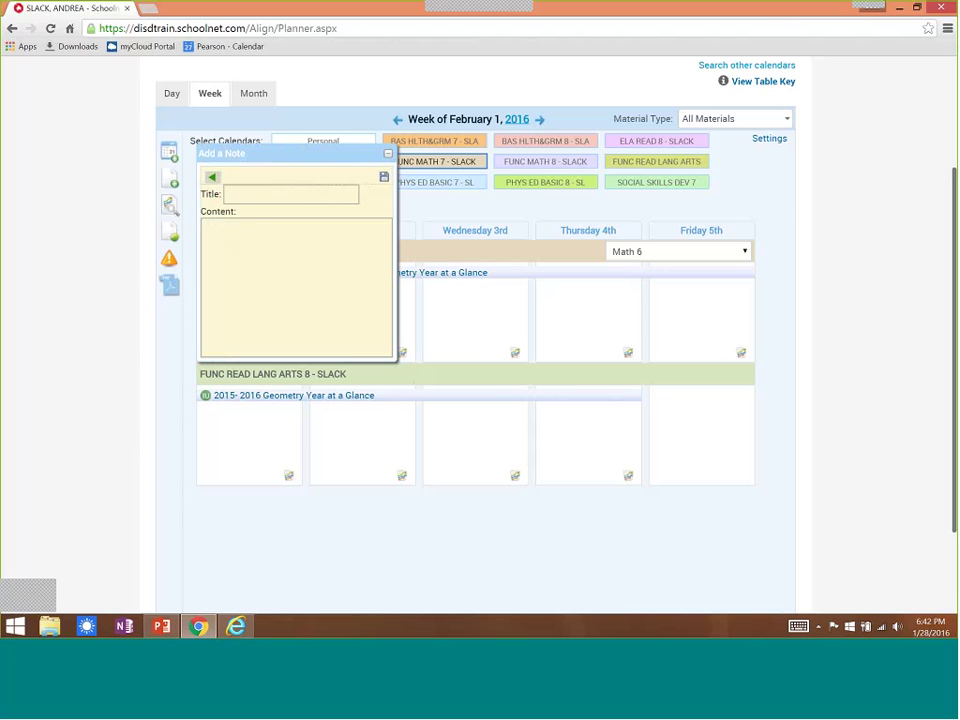
click(261, 197)
text(Reading)
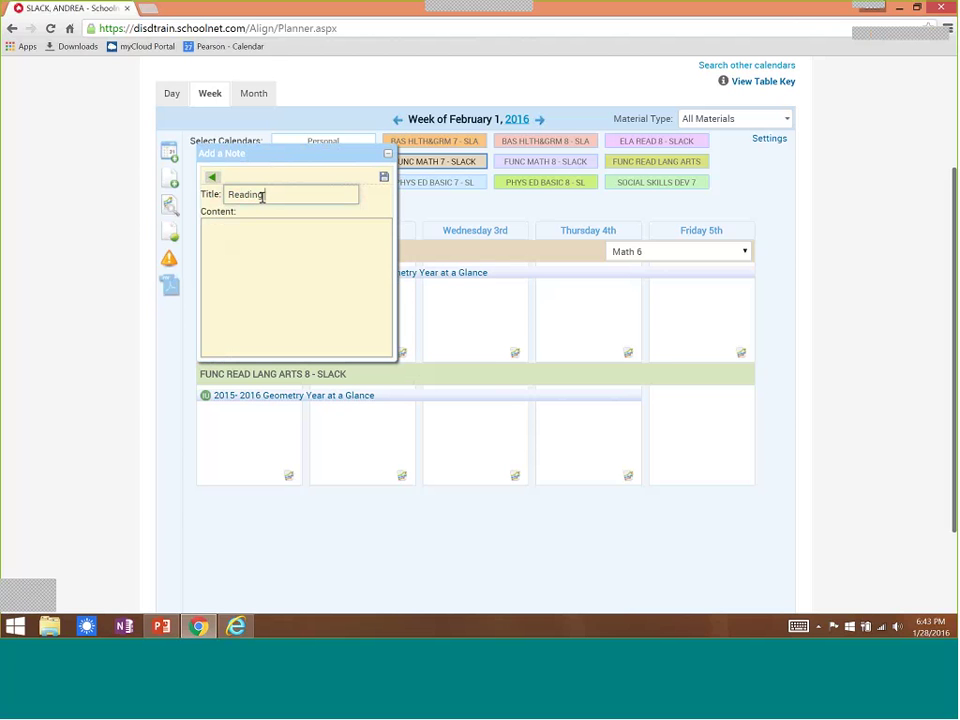
text( secytion 5)
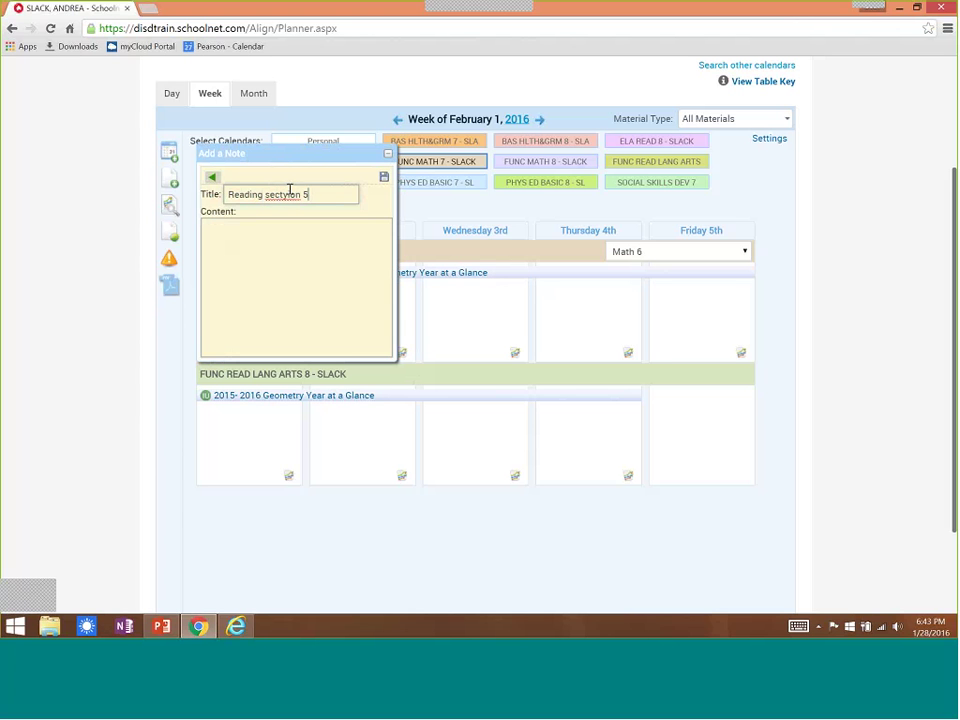
click(286, 194)
key(BackSpace)
click(385, 178)
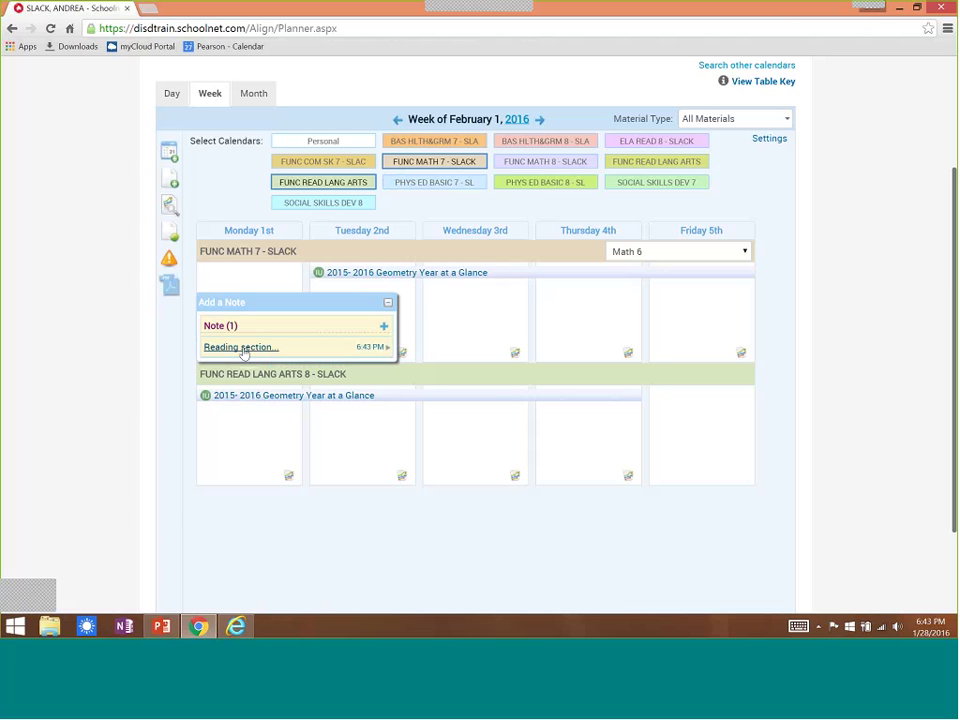
click(388, 303)
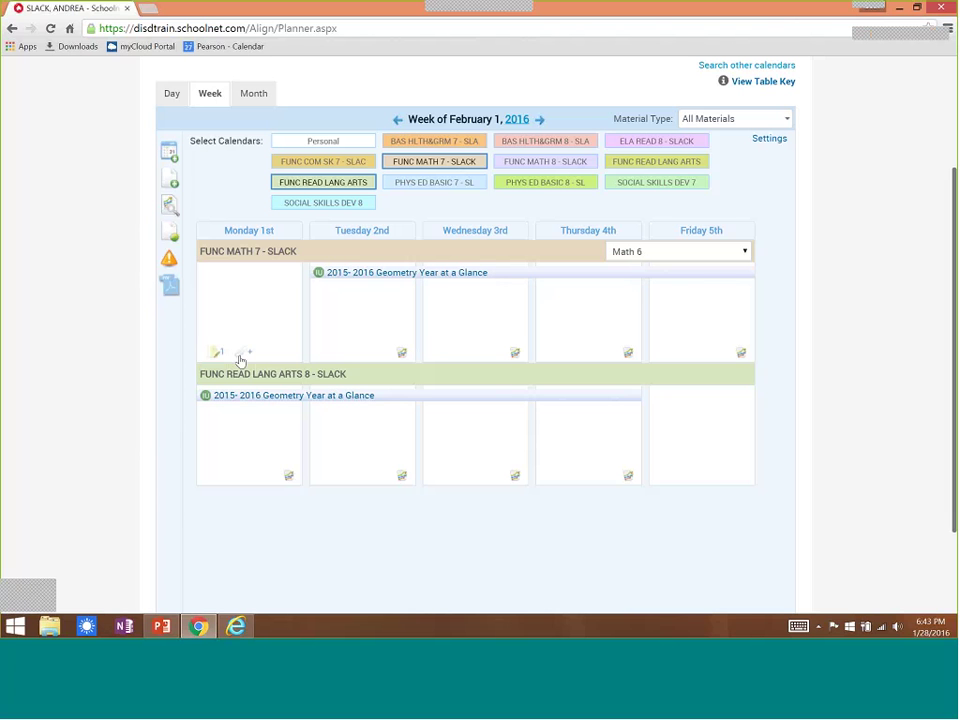
Step: Attach the "Text for trainers" Word document from the Desktop to Monday 1st in the FUNC MATH 7 calendar
click(241, 356)
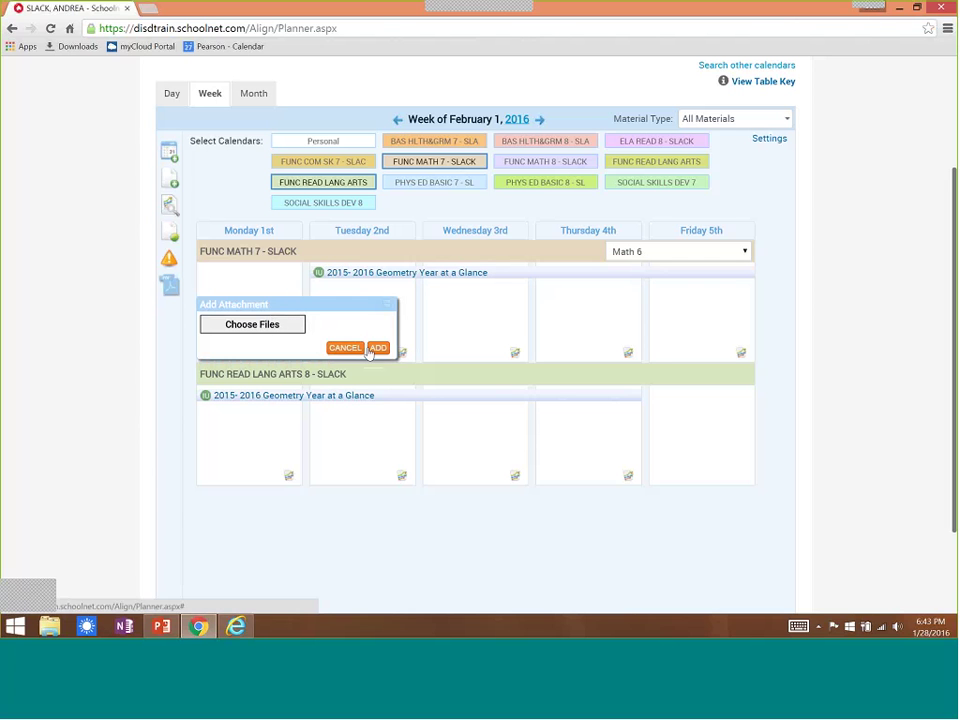
click(252, 325)
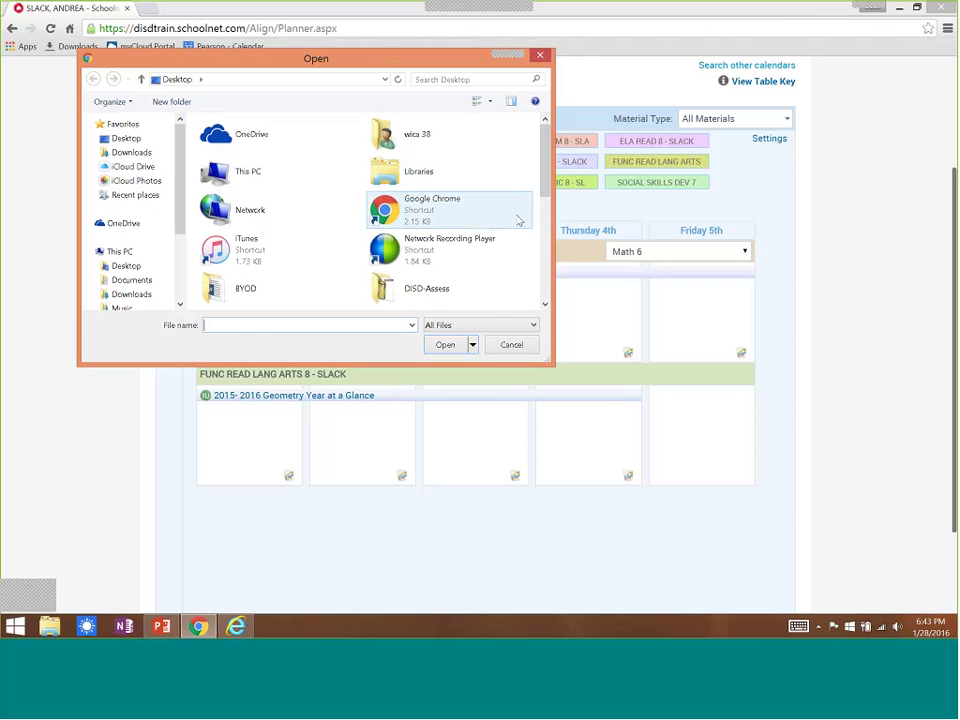
drag(544, 165, 543, 299)
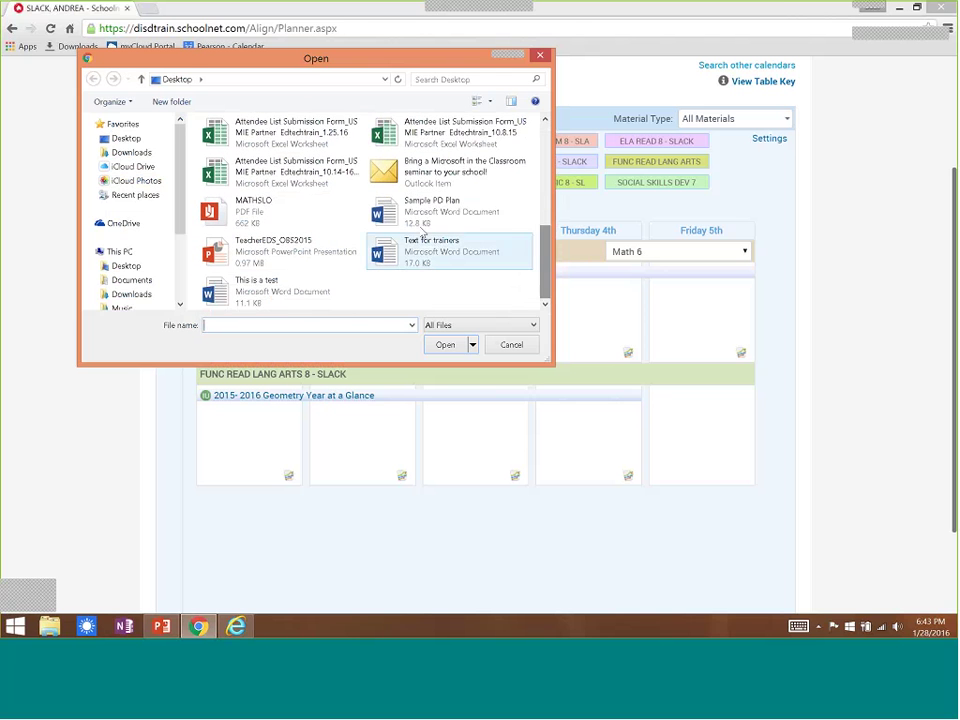
double_click(390, 250)
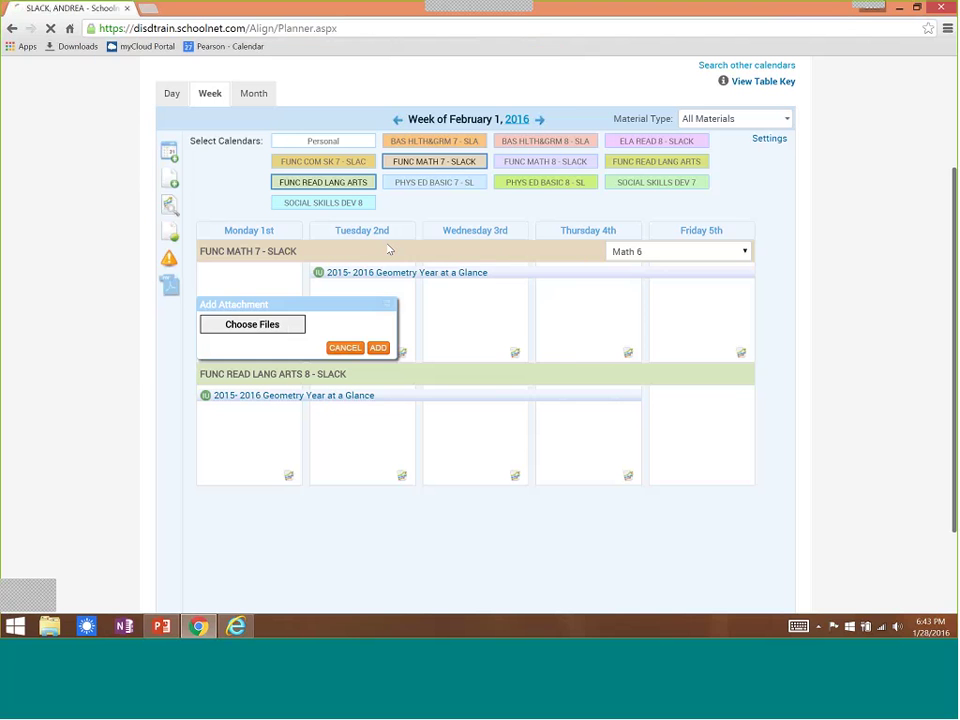
click(377, 350)
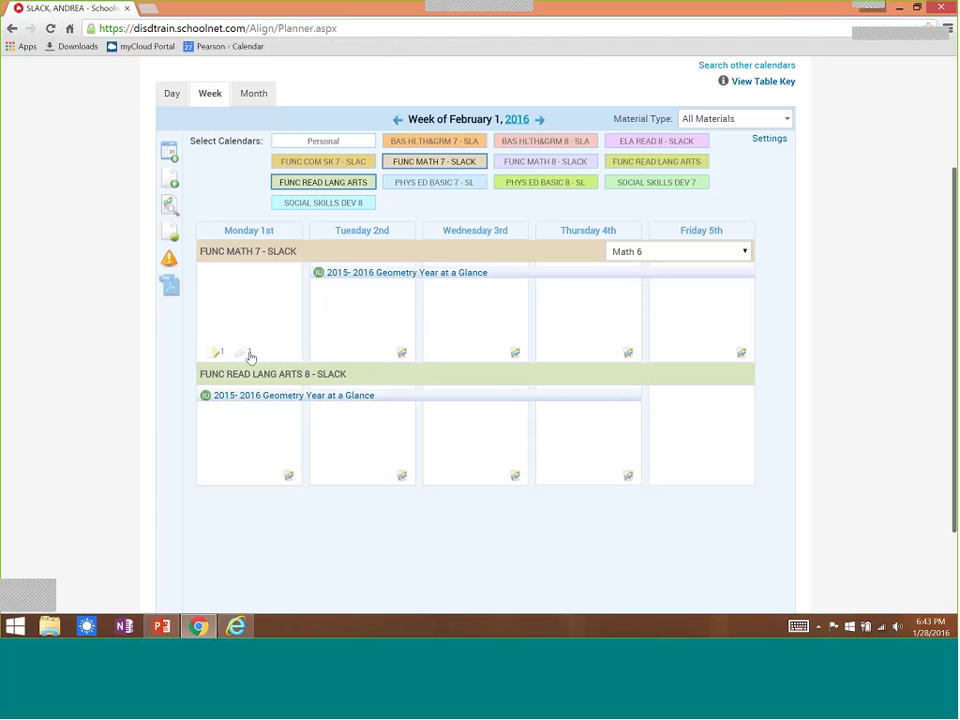
Step: Open the attachments of Monday 1st in FUNC MATH 7 and delete Text for trainers.docx
click(249, 356)
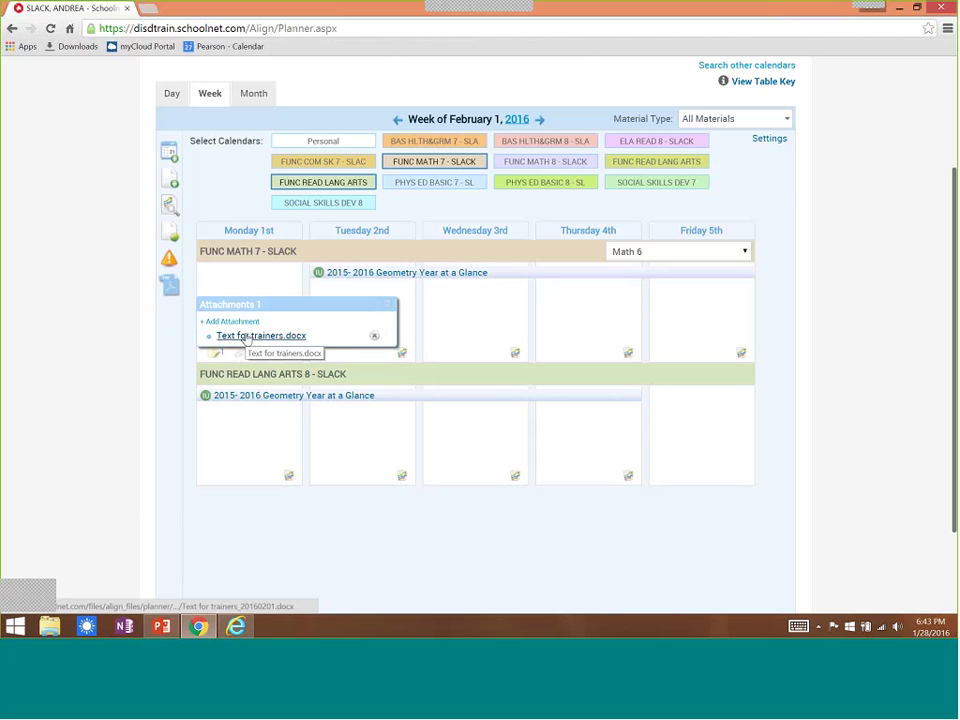
click(376, 340)
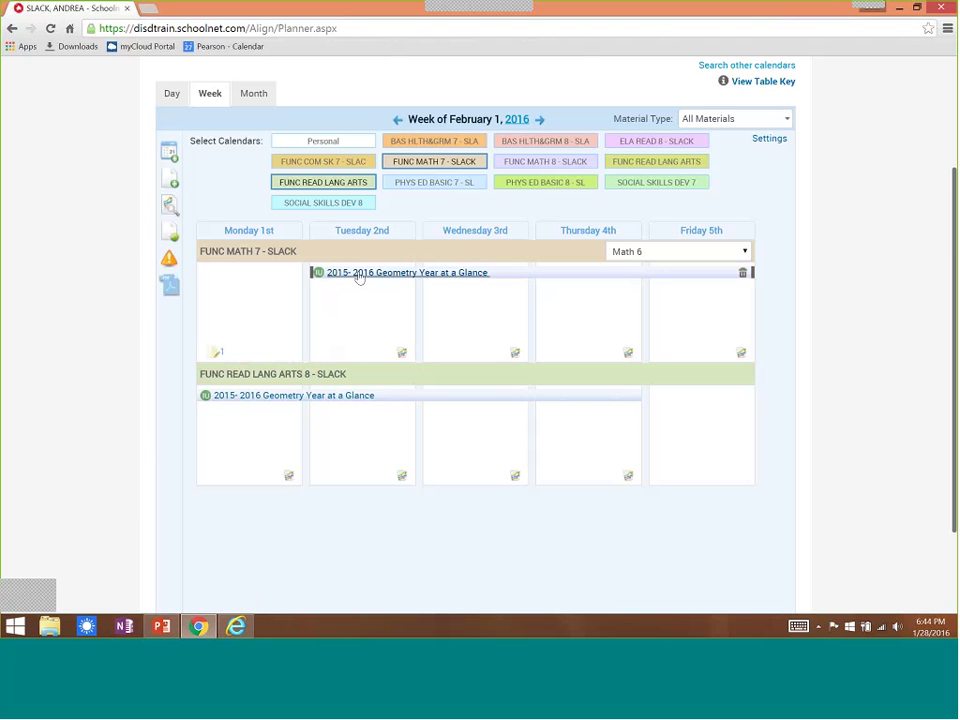
Step: View the Standards Performance for Tuesday 2nd's Geometry Year at a Glance unit in FUNC MATH 7, and close it
click(402, 356)
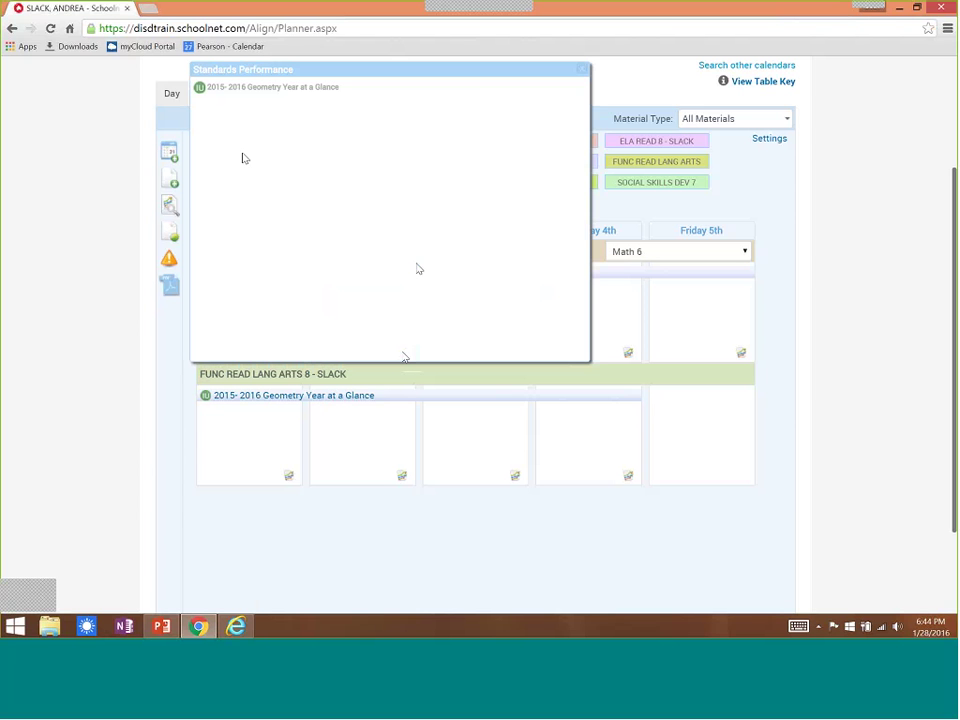
click(584, 73)
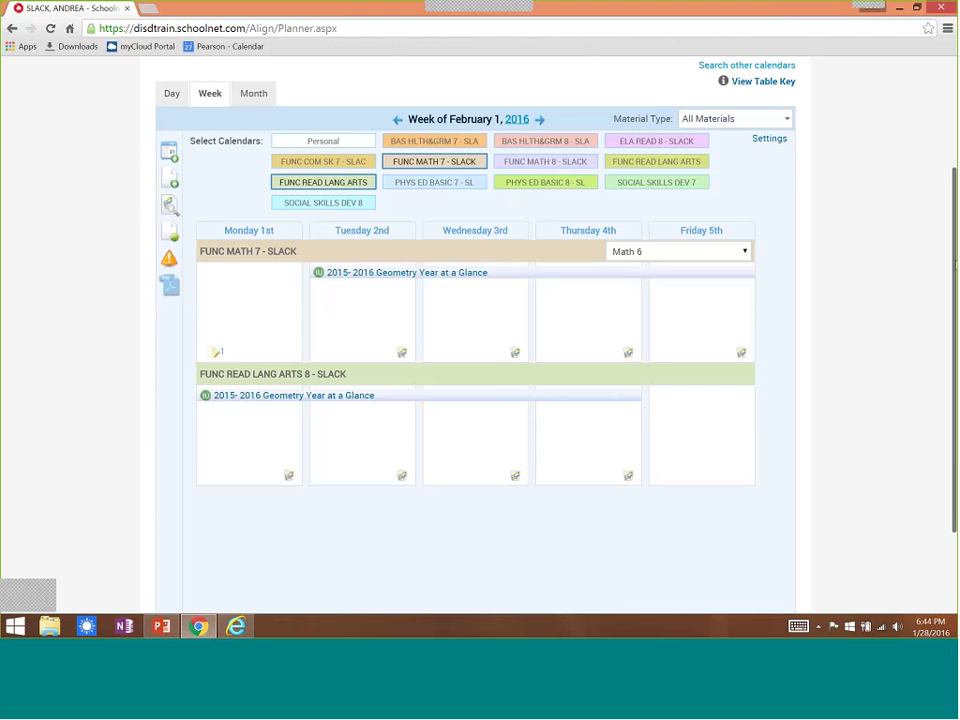
Step: Go from the Lesson Planner to Instructional Materials and open My Materials
scroll(955, 265, up, 3)
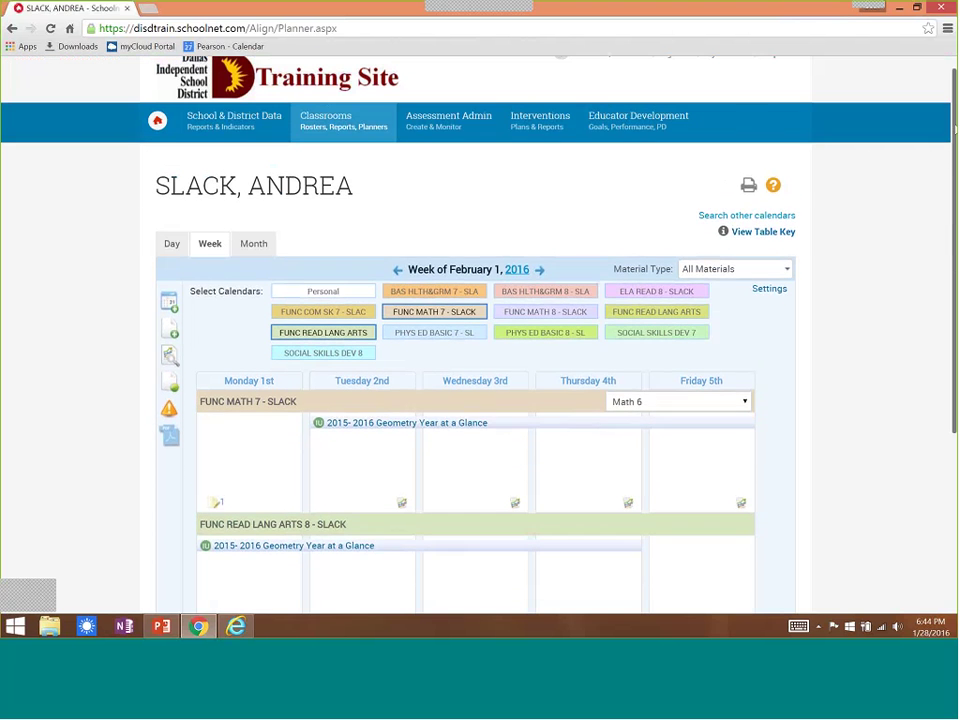
mouse_move(328, 124)
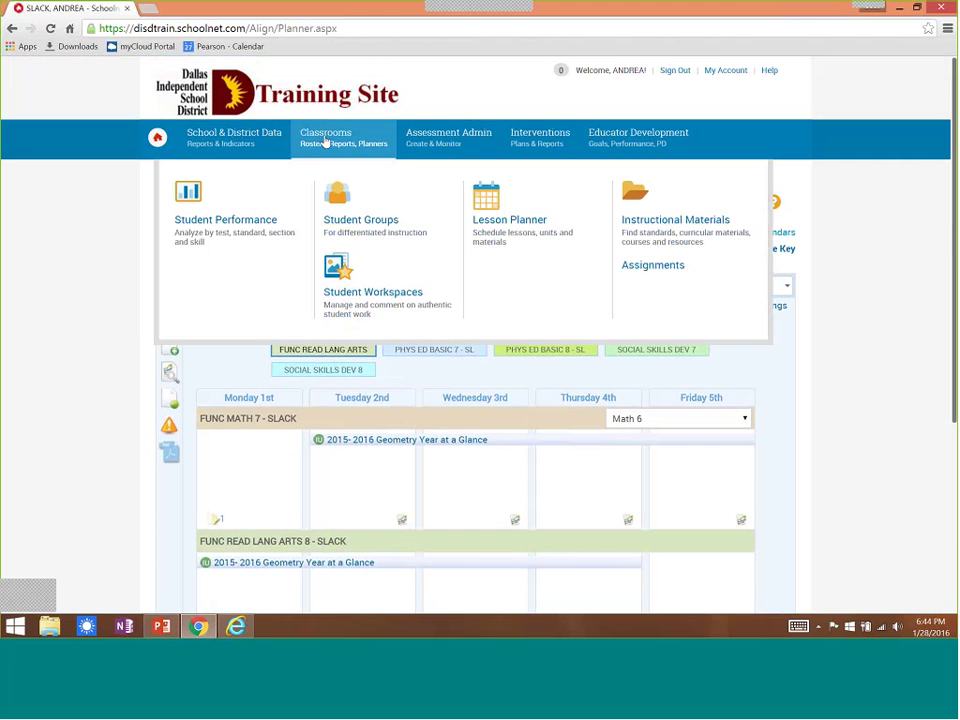
click(683, 226)
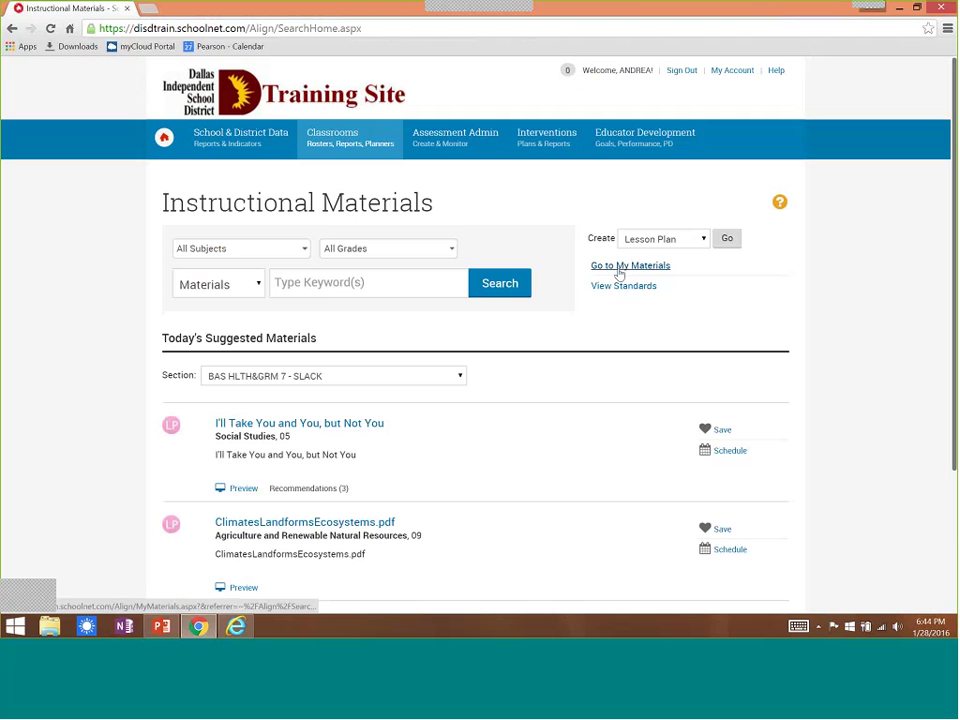
click(618, 268)
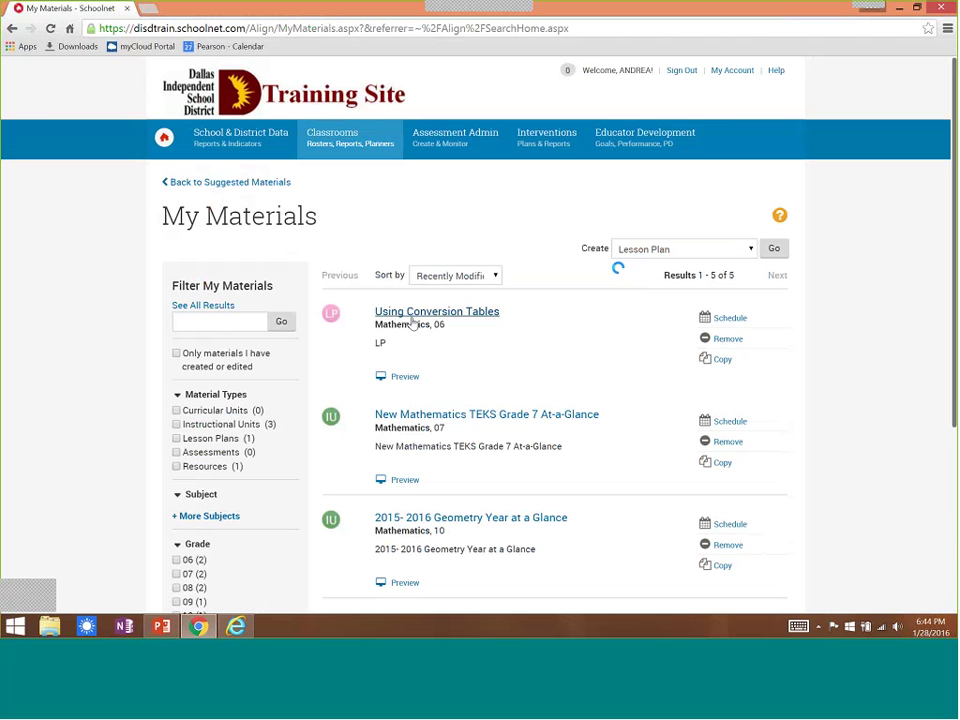
Step: Schedule the Using Conversion Tables lesson plan in the FUNC MATH 7 calendar for February 3, 2016, saving and closing the scheduler
click(727, 320)
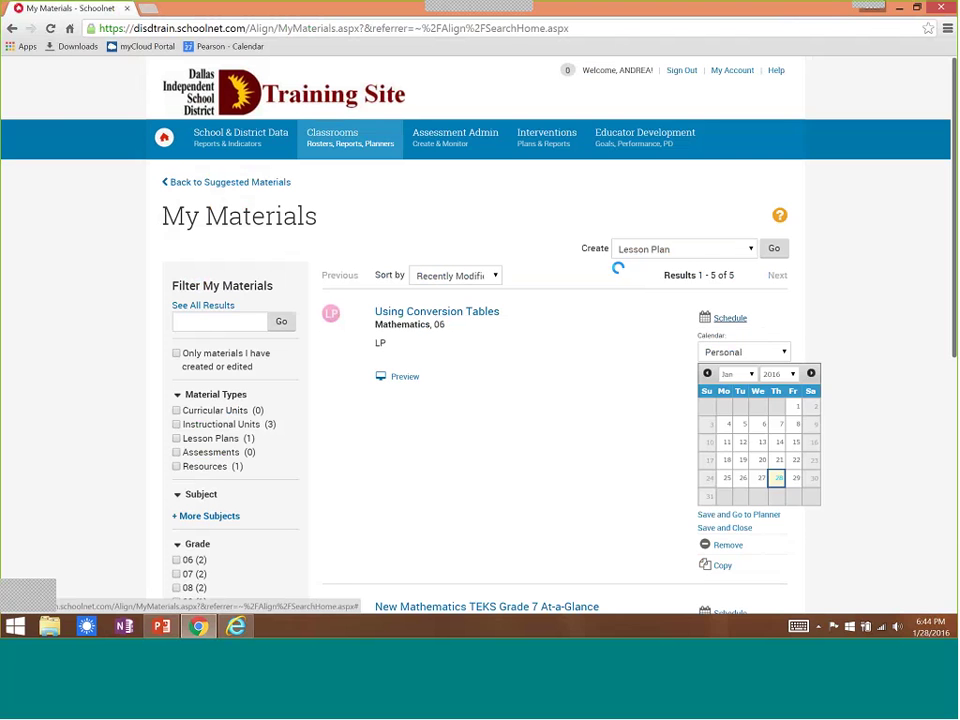
click(784, 352)
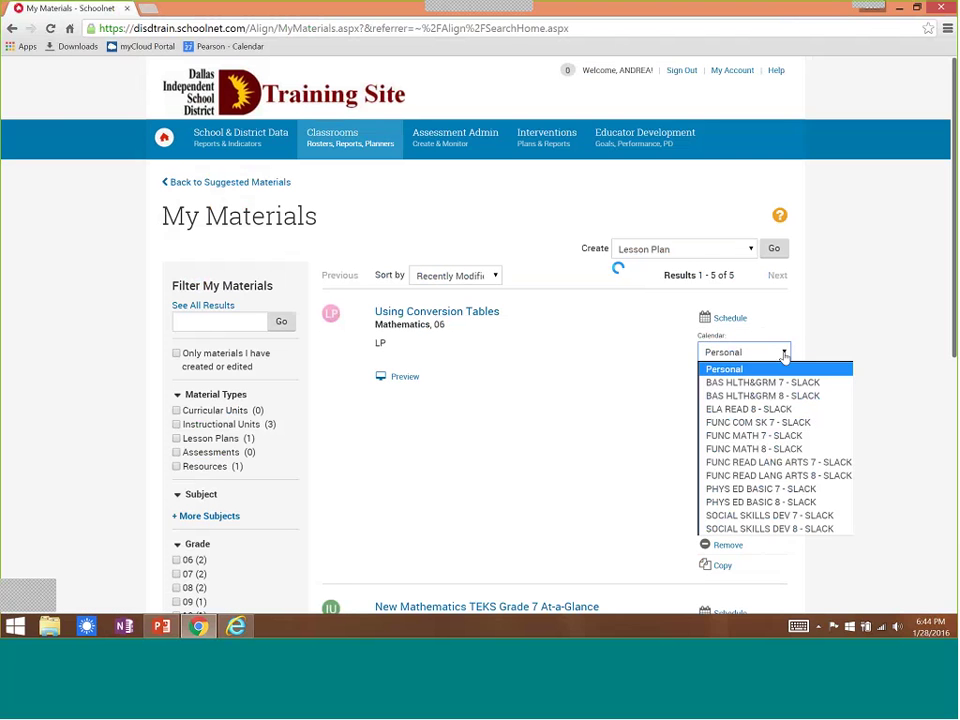
click(729, 437)
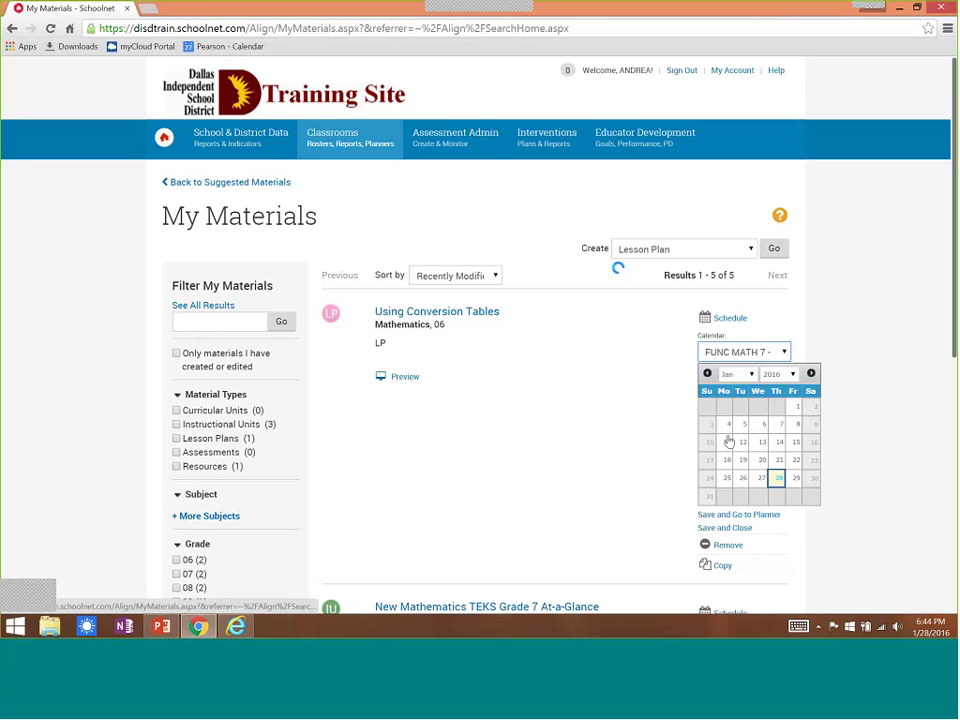
click(811, 374)
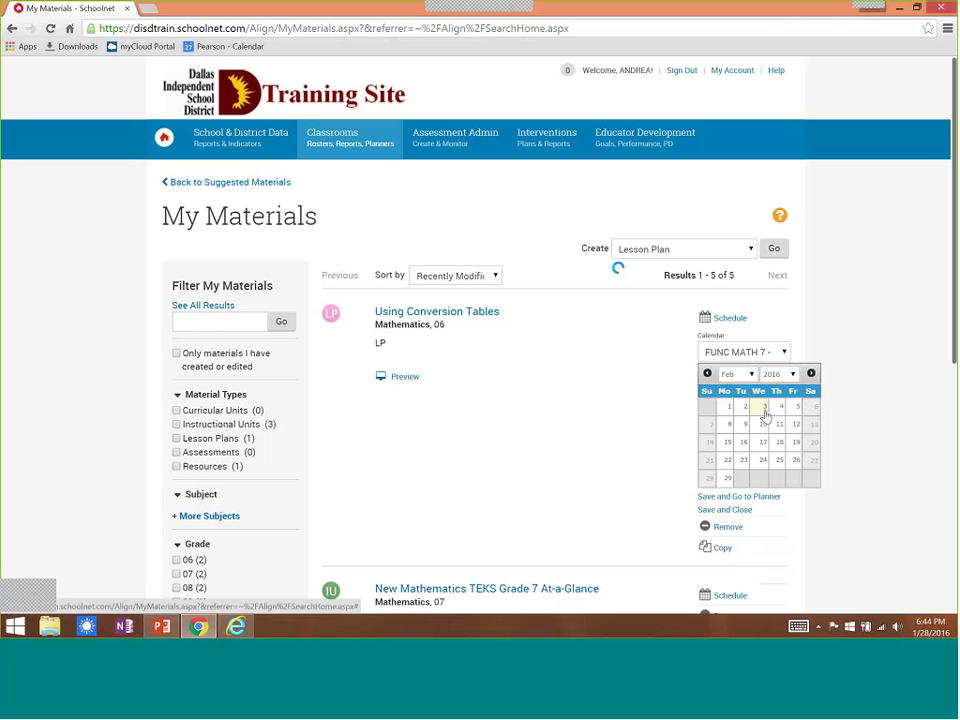
click(735, 509)
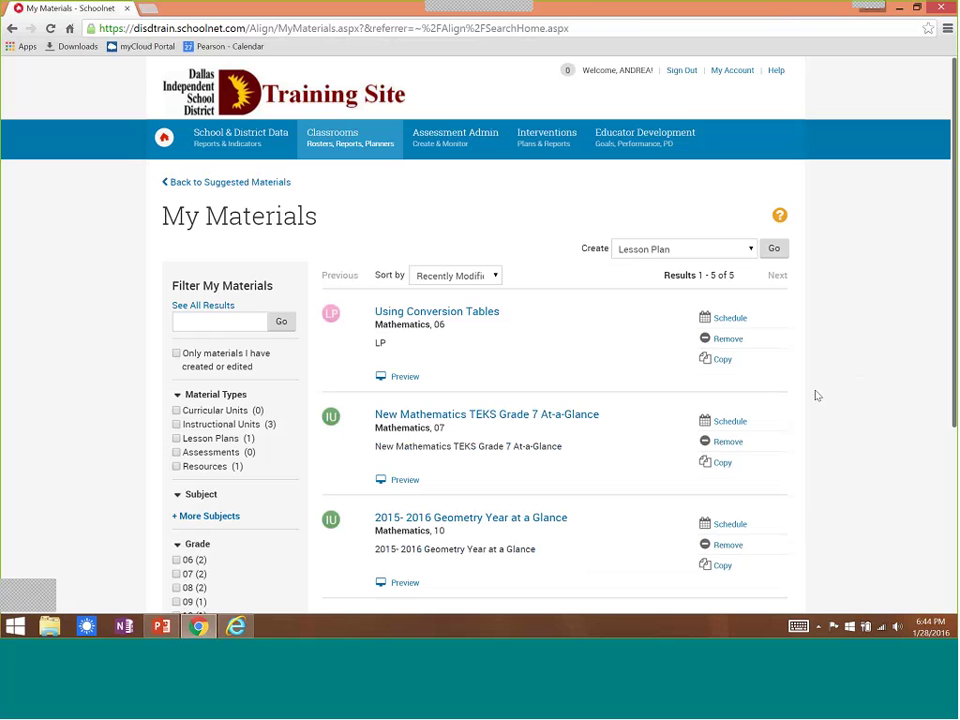
Step: Return to the Lesson Planner, dismiss the Welcome Back message and check Wednesday 3rd in the FUNC MATH 7 calendar
mouse_move(369, 147)
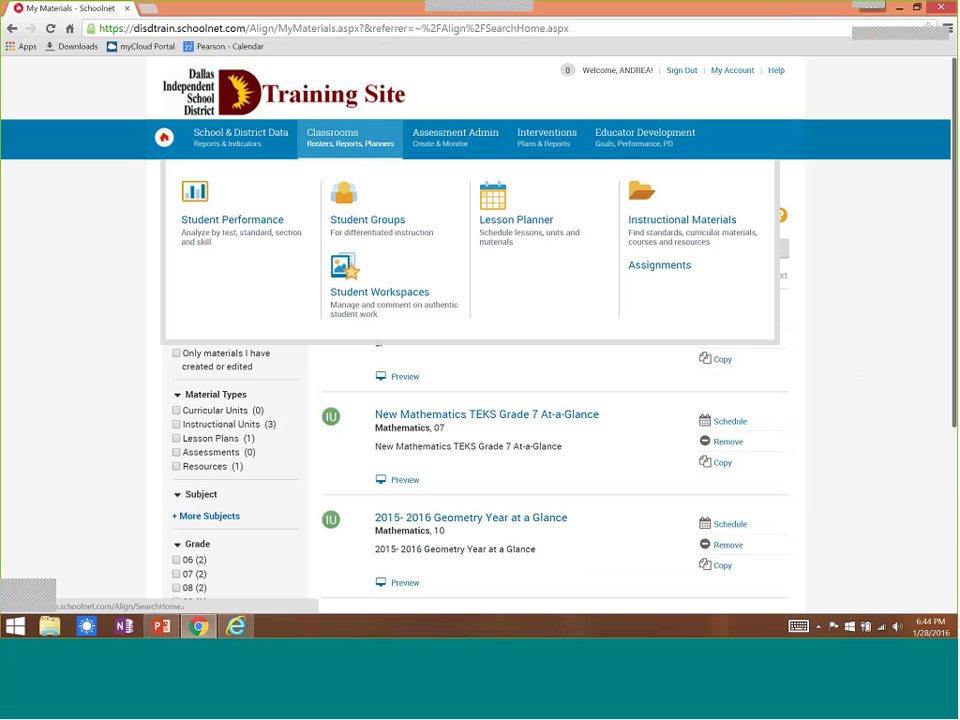
click(543, 224)
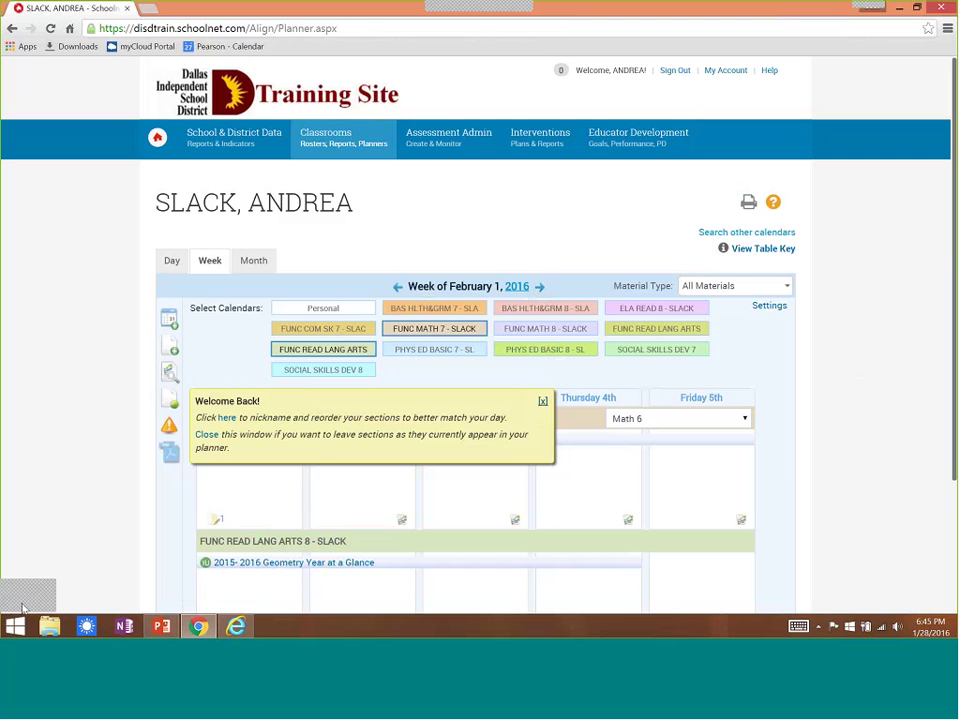
click(543, 401)
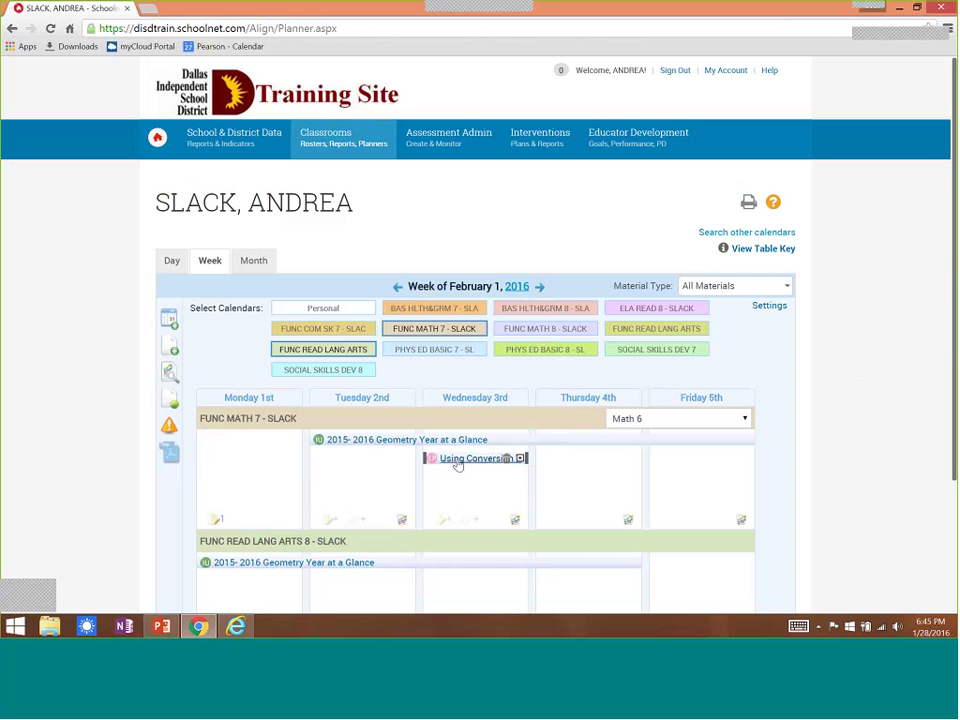
mouse_move(457, 465)
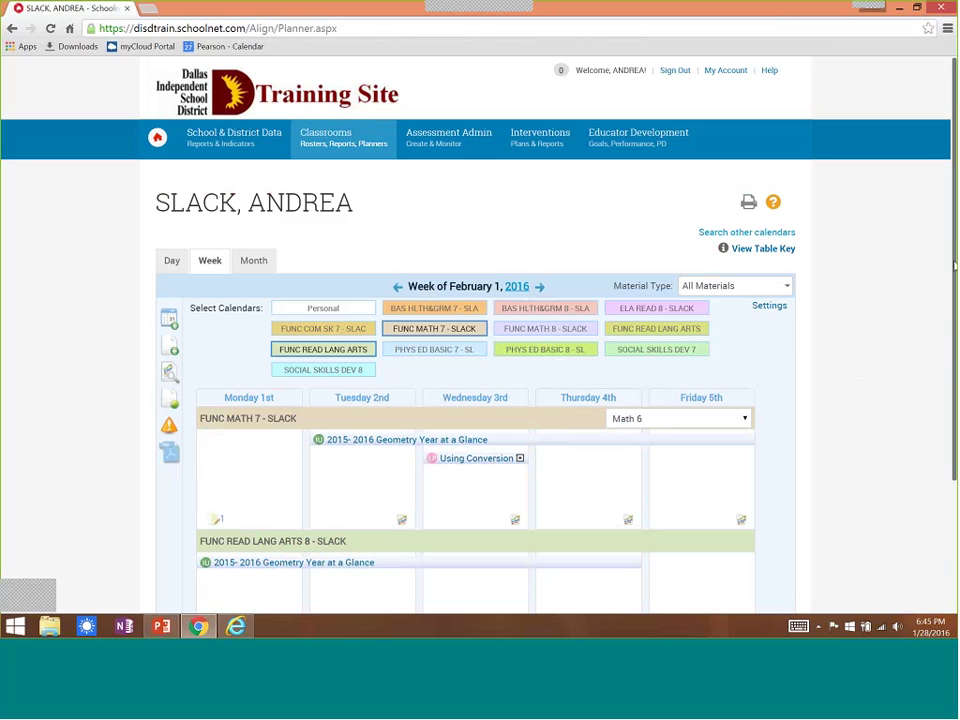
scroll(955, 370, down, 3)
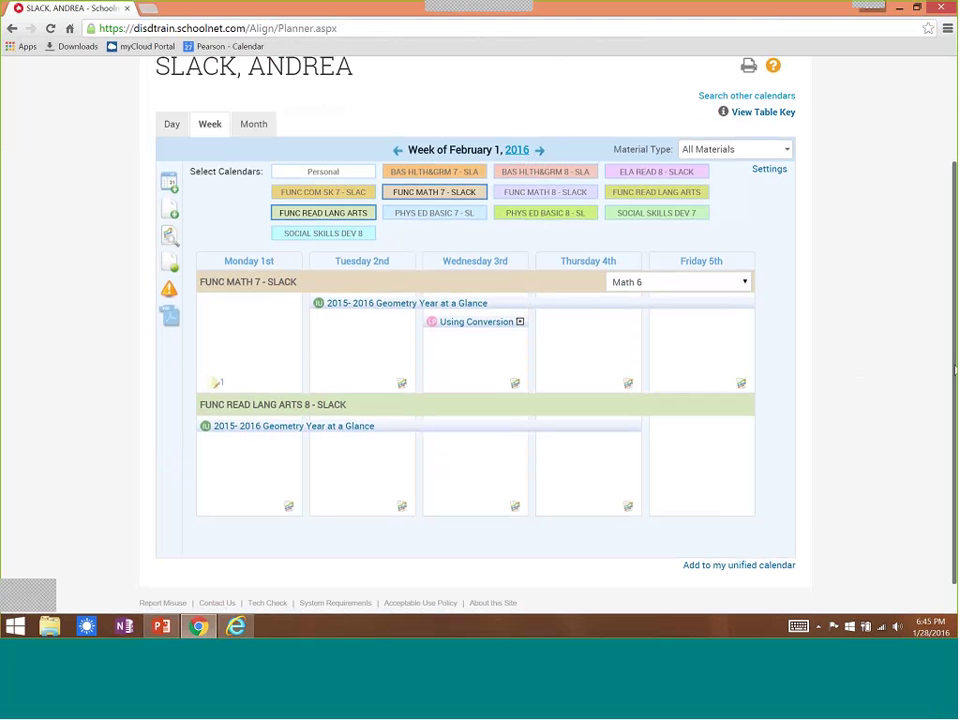
click(515, 385)
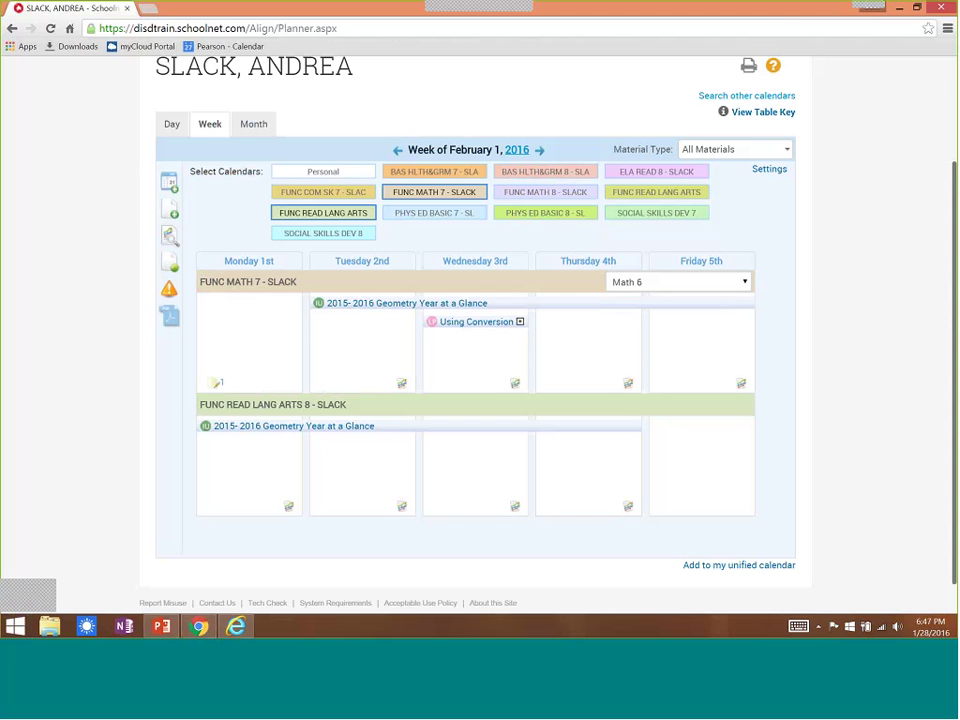
Step: Browse the available curriculum for scheduling, expanding Math 6, previewing its 1st 6 Weeks unit and listing that unit's instructional units
click(170, 187)
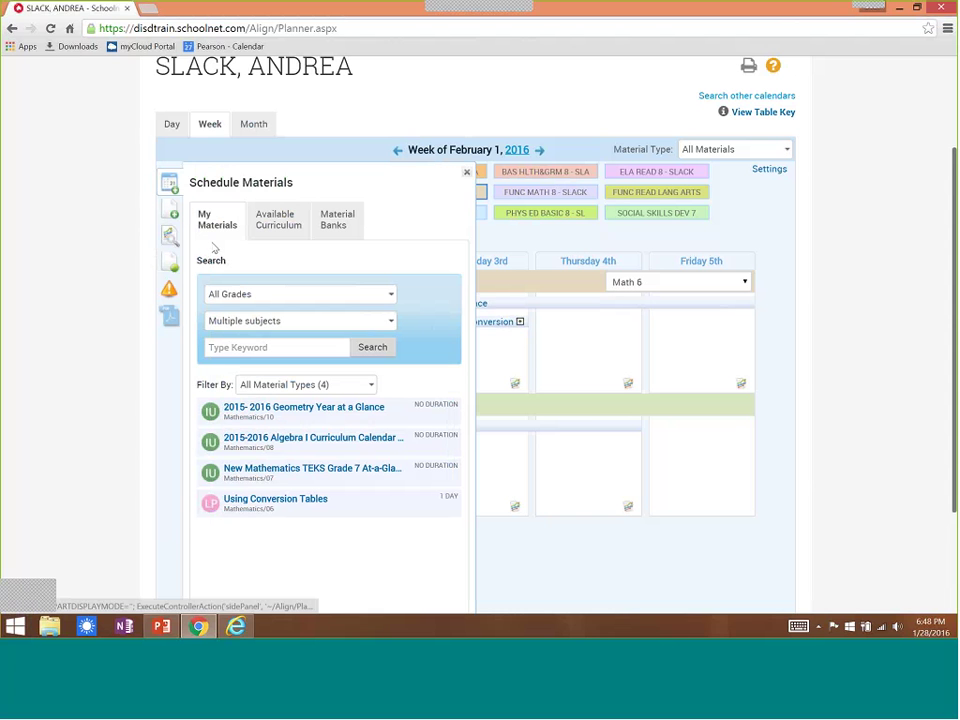
click(272, 219)
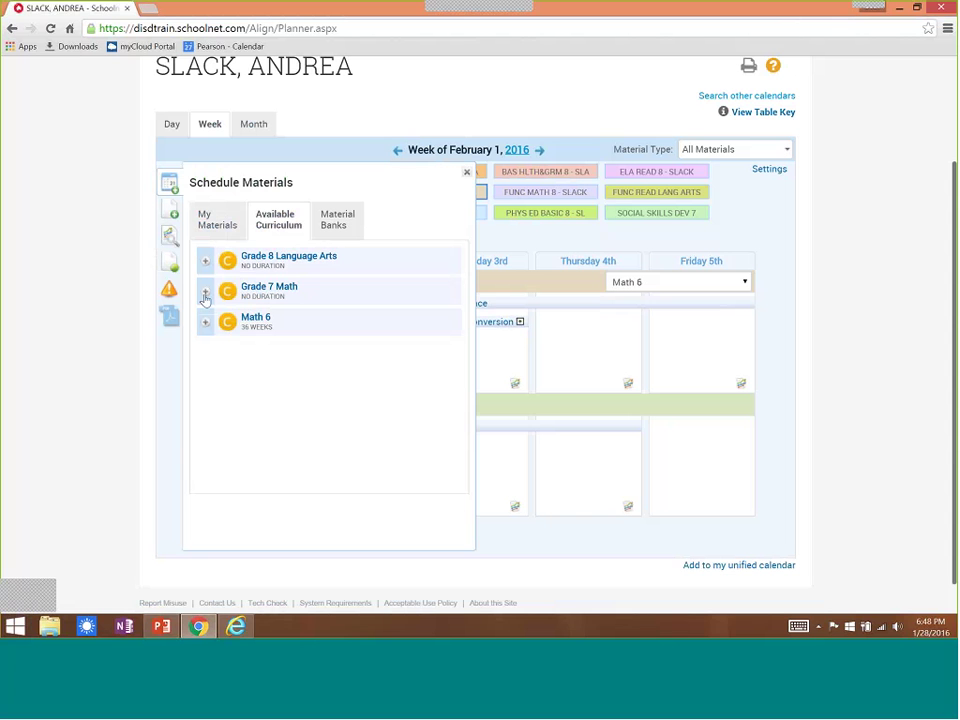
click(205, 326)
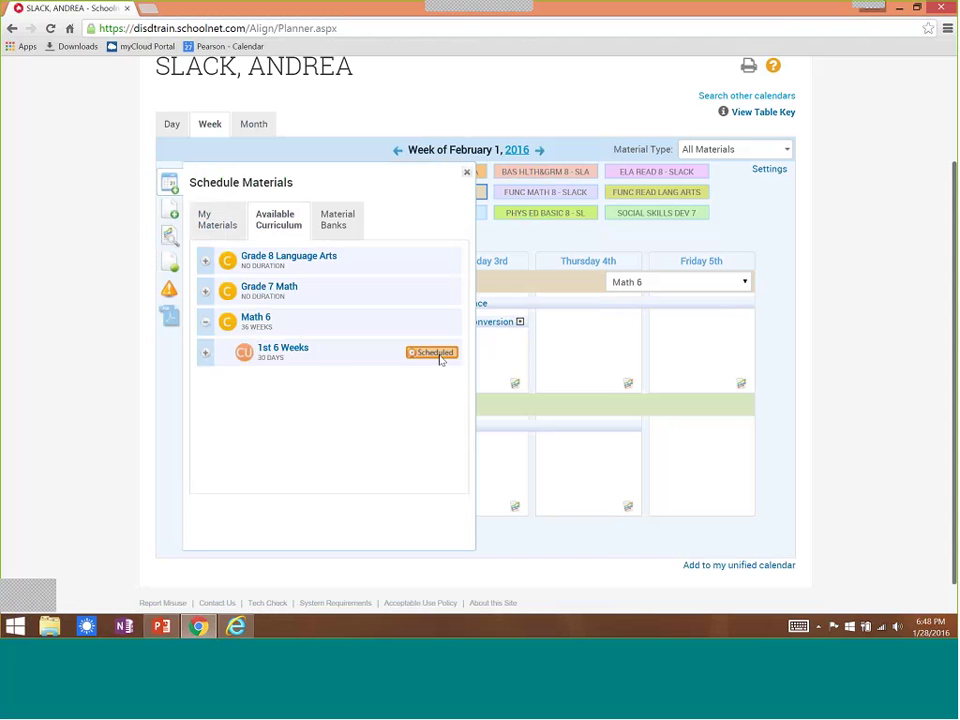
click(283, 349)
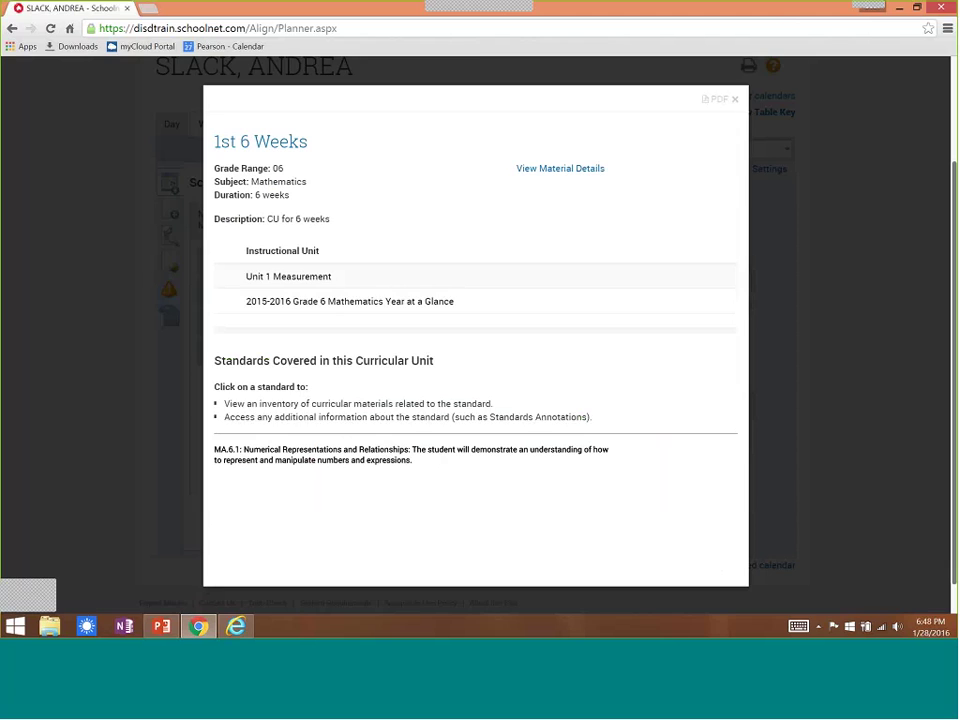
click(735, 99)
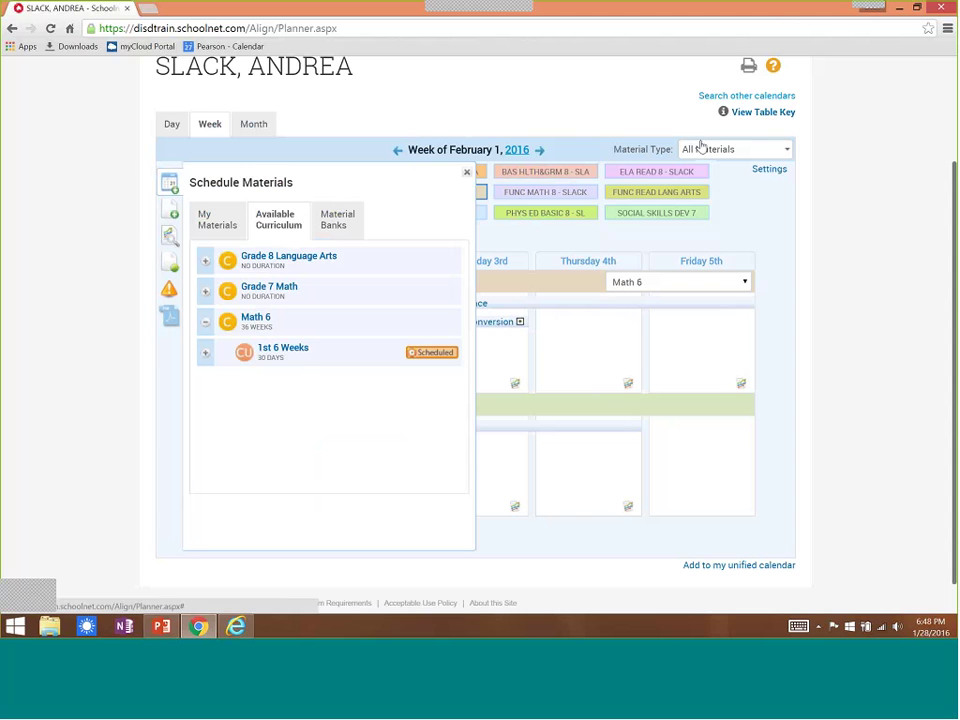
click(205, 355)
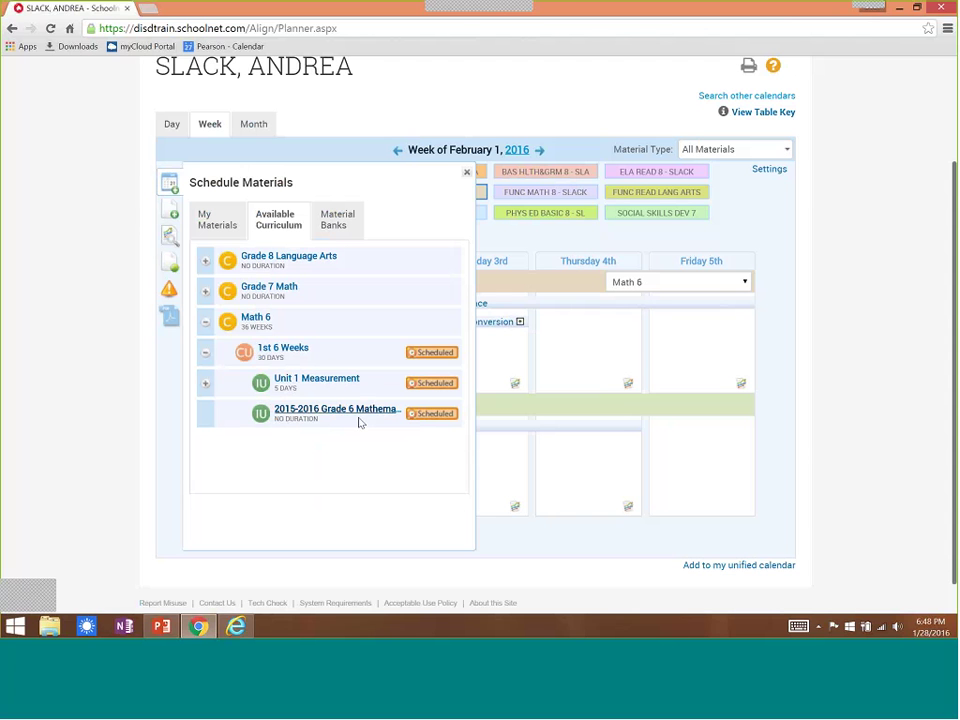
Step: Display the FUNC MATH 8 calendar and schedule Grade 7 Math's Curriculum unit on its Wednesday 3rd
click(533, 193)
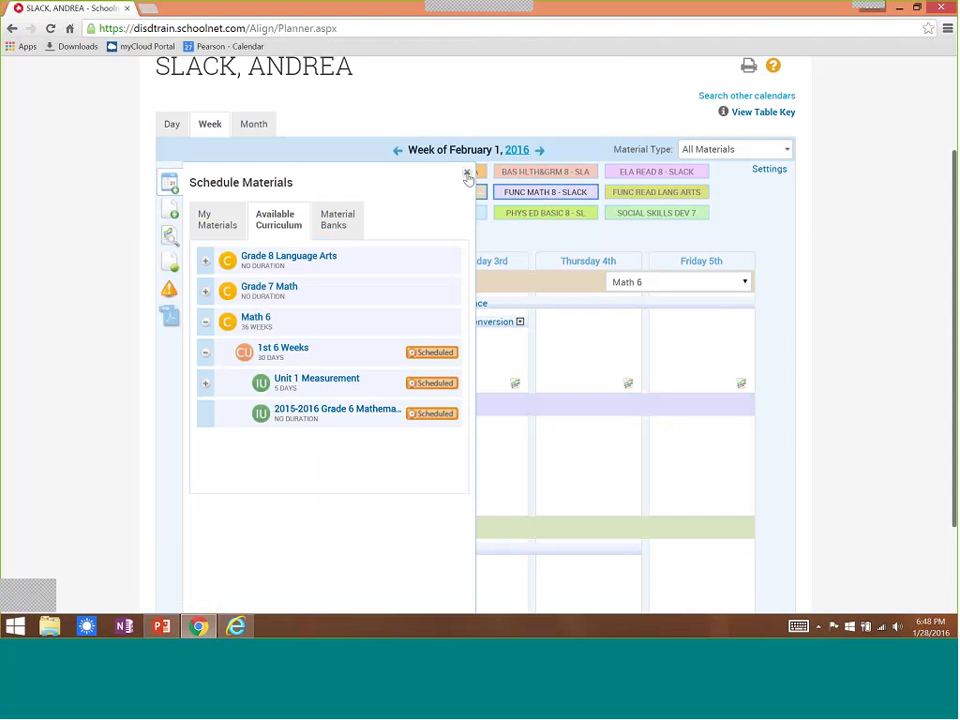
click(205, 291)
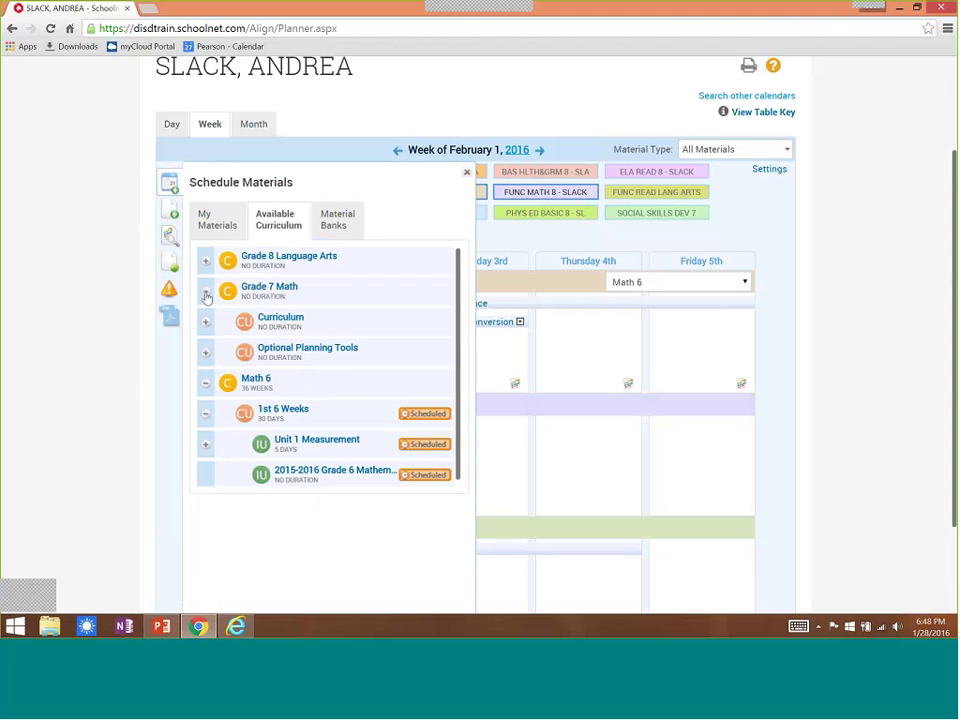
drag(343, 329, 485, 456)
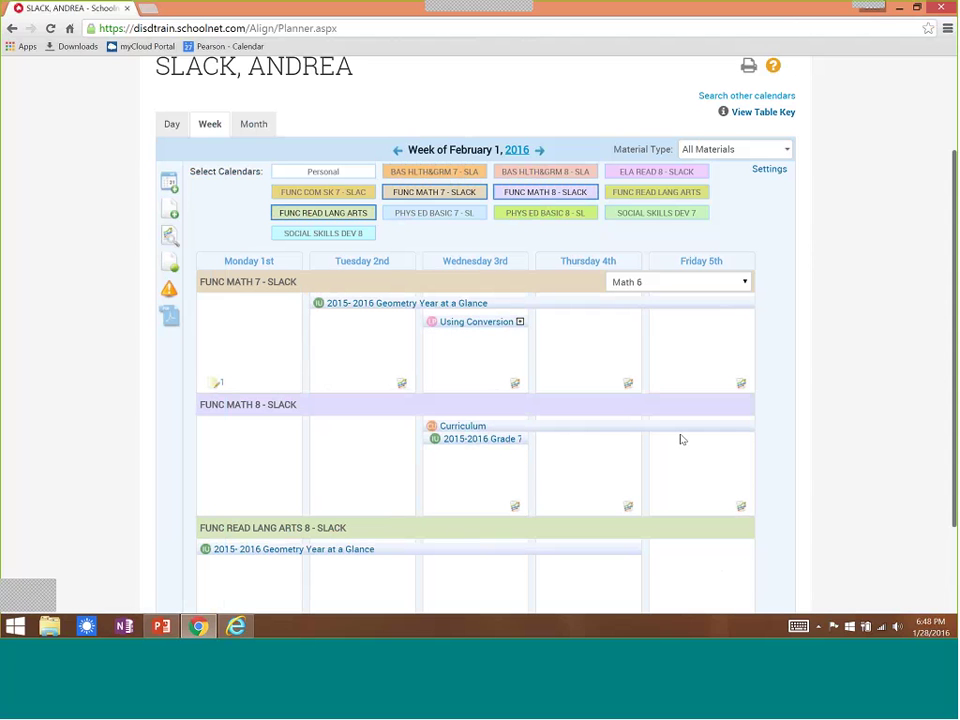
Step: Reopen Schedule Materials and view the materials offered in the Material Banks
click(170, 184)
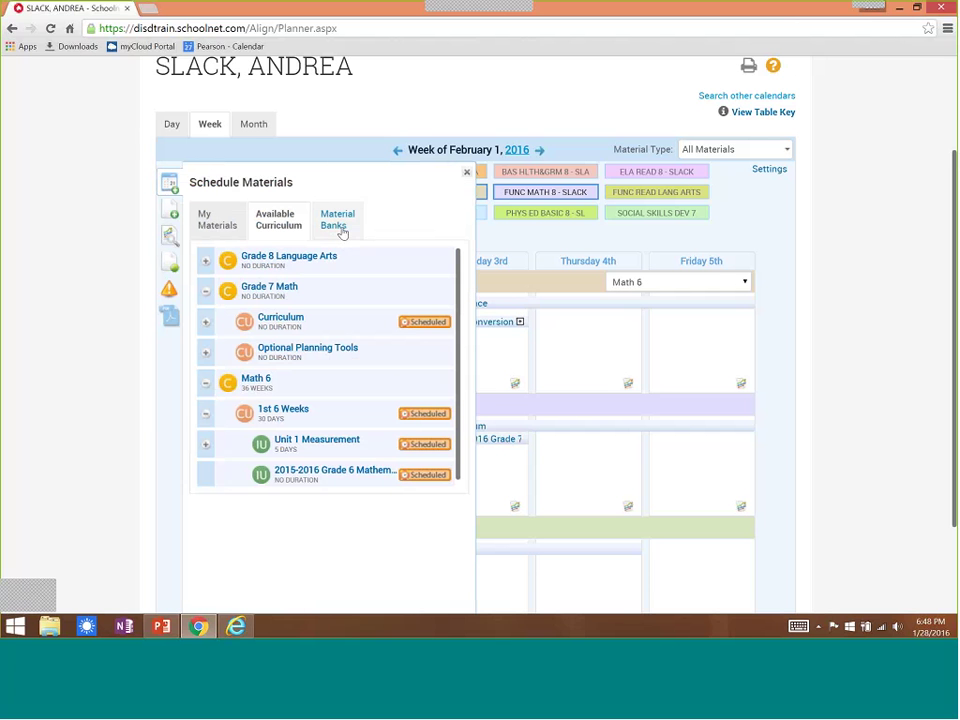
click(342, 228)
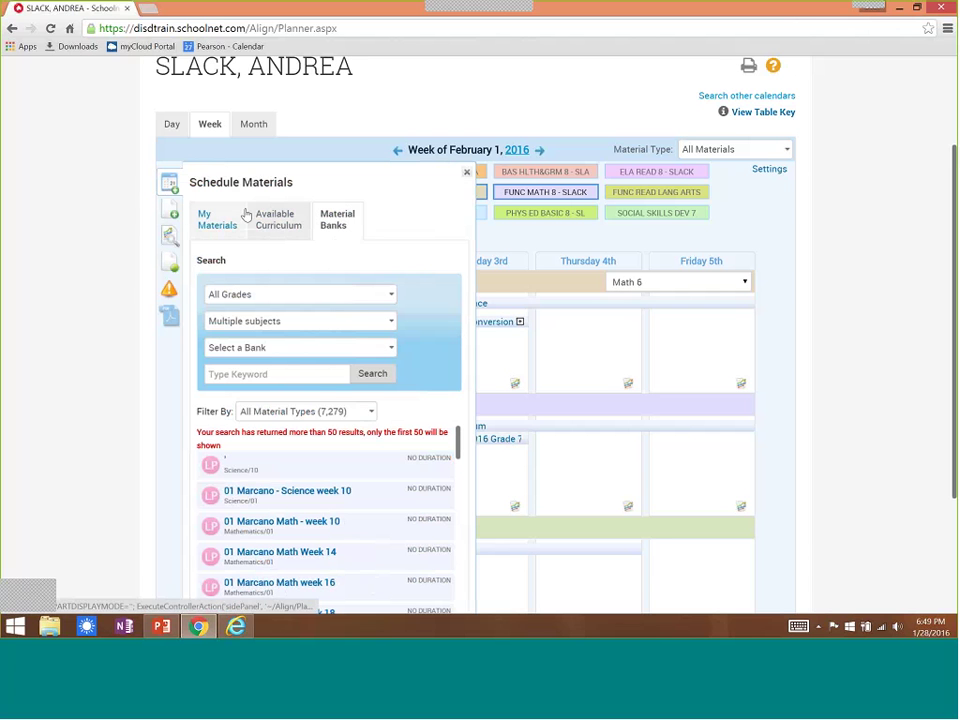
Step: Find the grade 07 Mathematics standards under Schedule Standards Coverage and place MA.7.7.1 on Tuesday 2nd in FUNC MATH 7
click(170, 238)
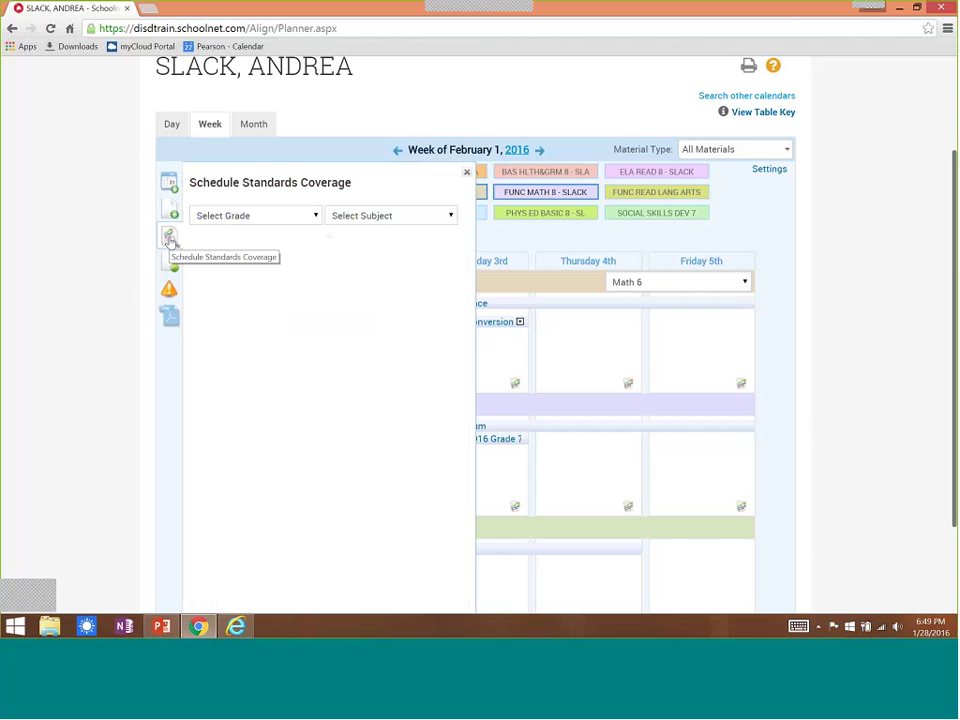
click(314, 222)
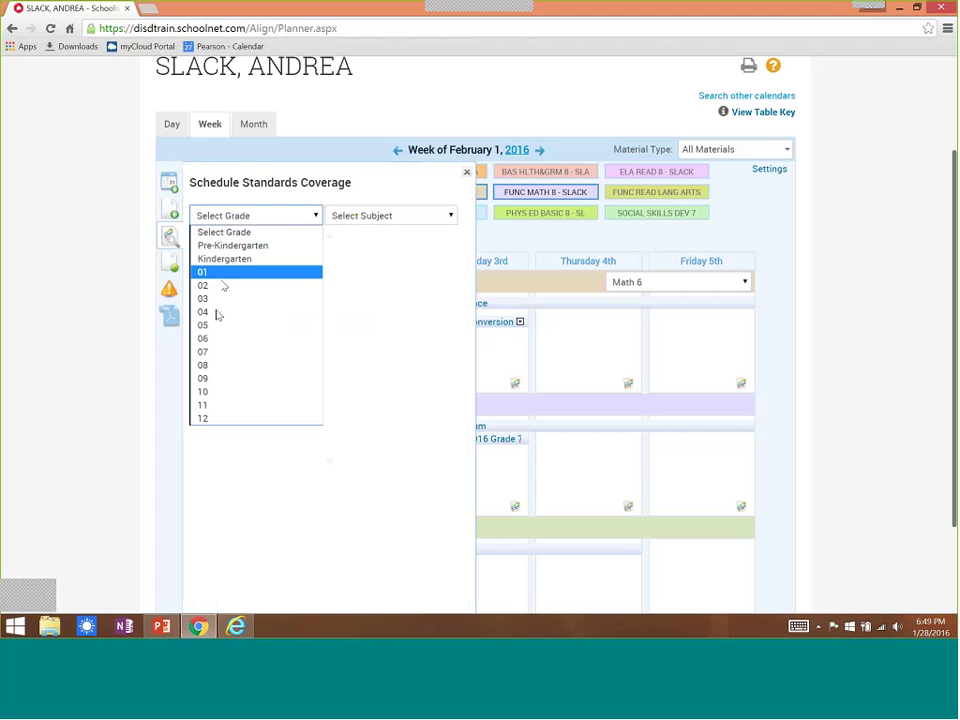
click(216, 351)
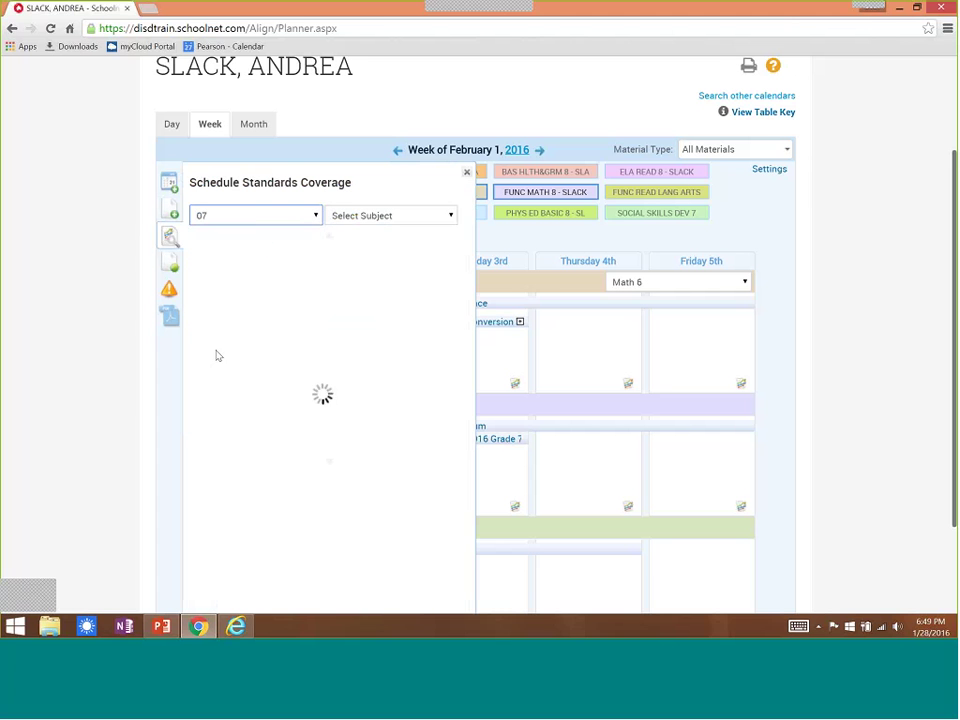
click(418, 220)
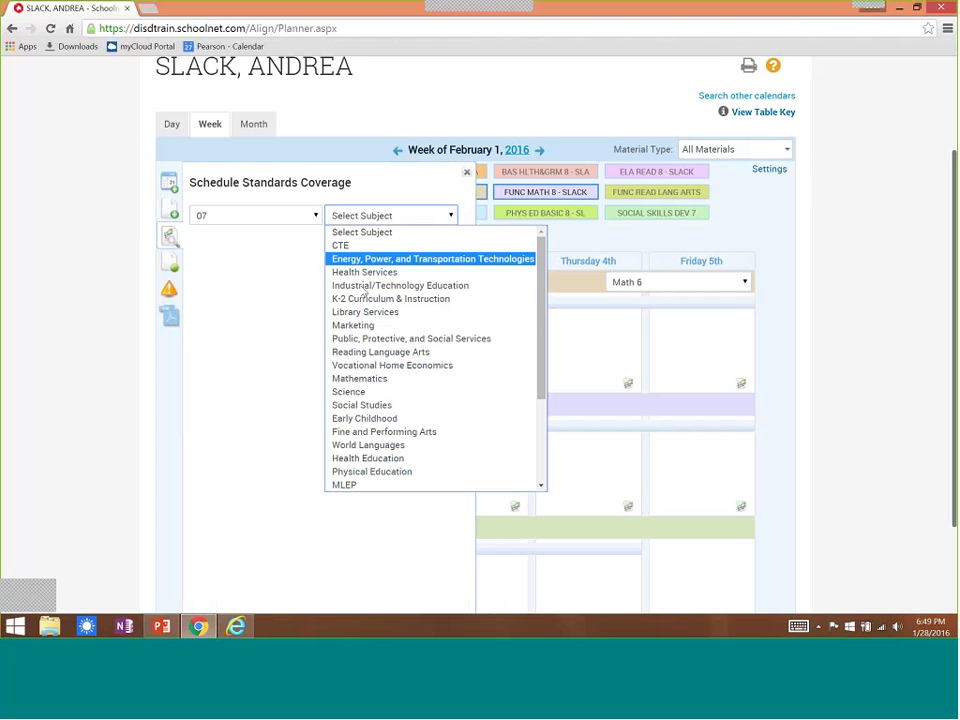
click(362, 378)
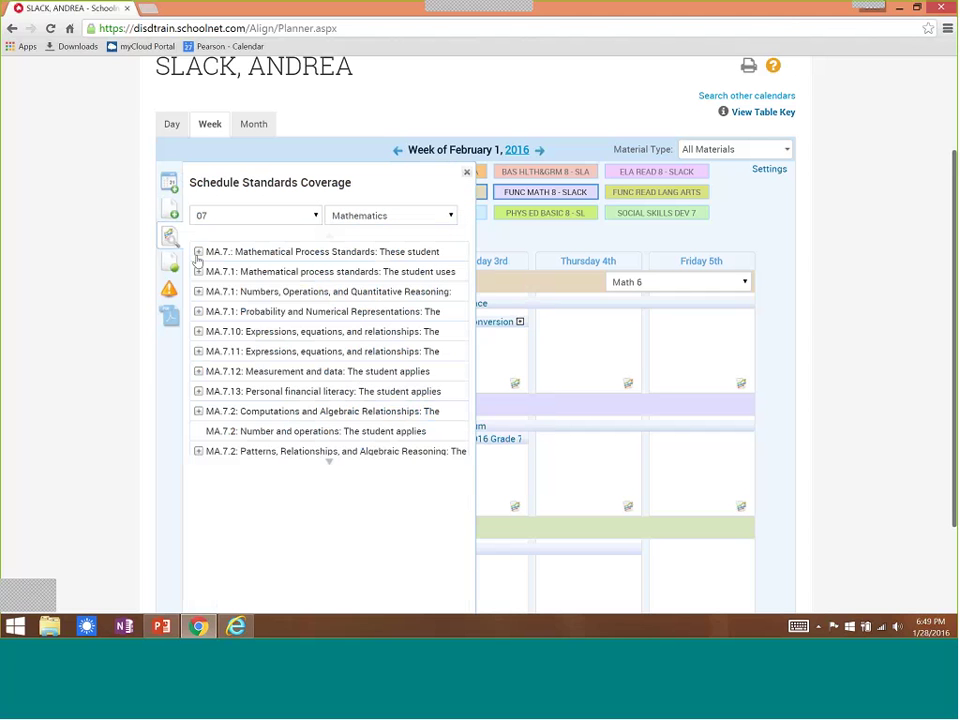
click(198, 252)
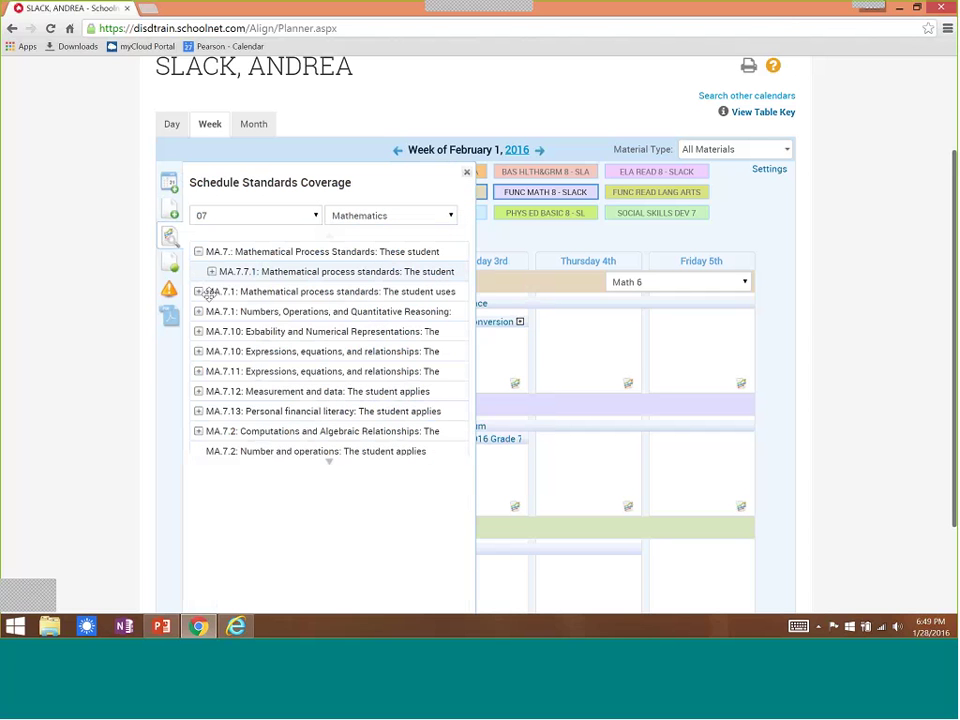
drag(297, 280, 381, 349)
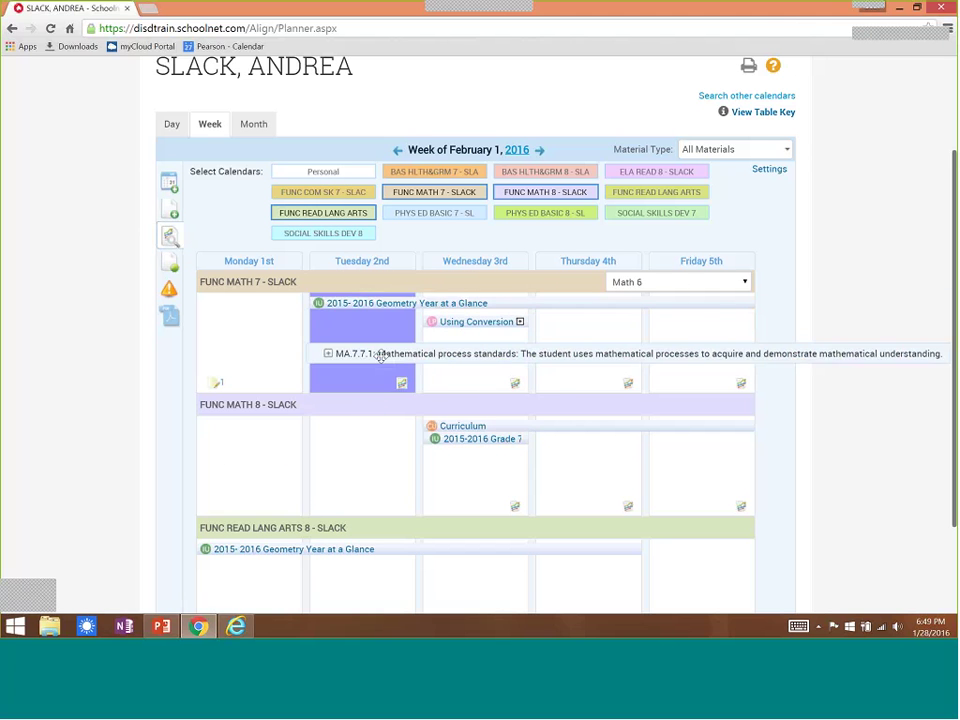
Step: Title the Tuesday 2nd standards coverage entry "MAth 7.1", add the note "Use the handout COnversion Tables" and close it
click(368, 324)
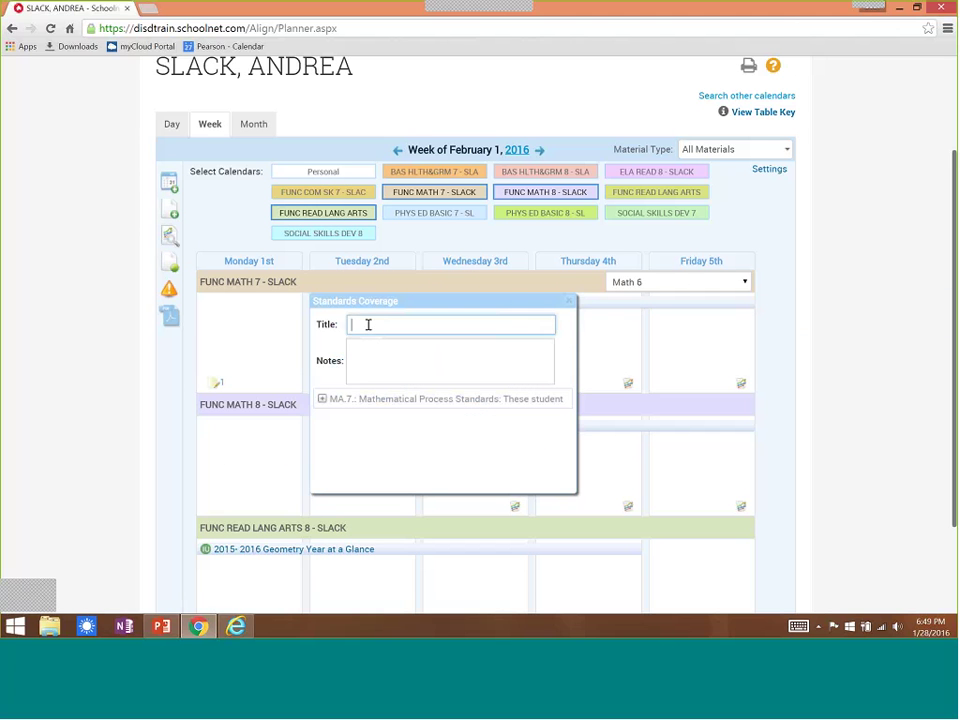
text(MA.)
text(h 7.1)
click(361, 348)
text(U)
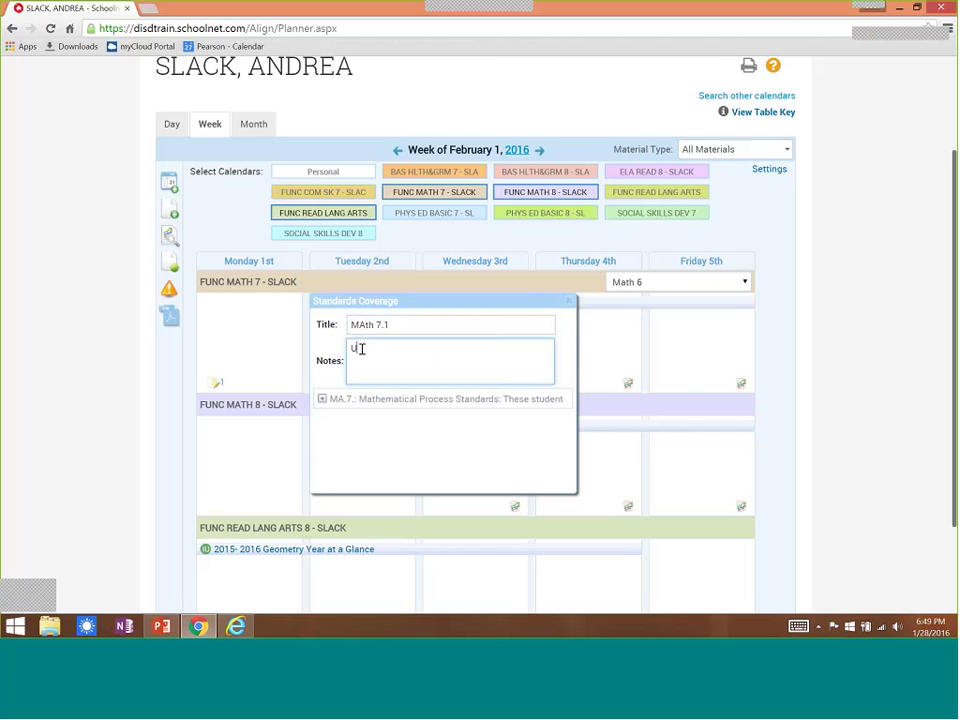
text(se the hasndout)
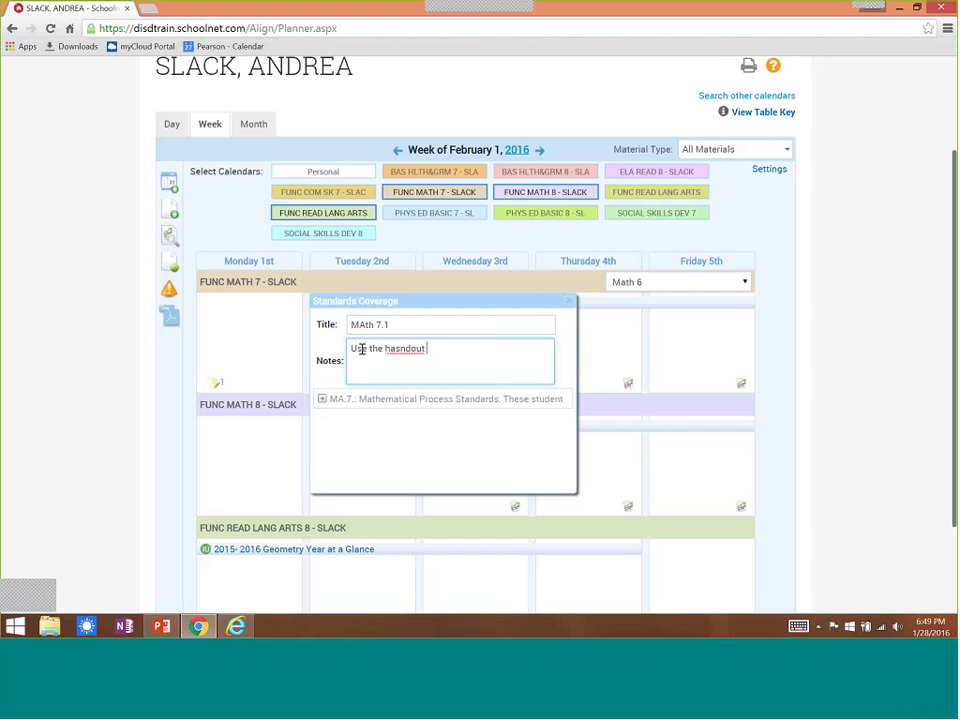
text( COnversion Tables)
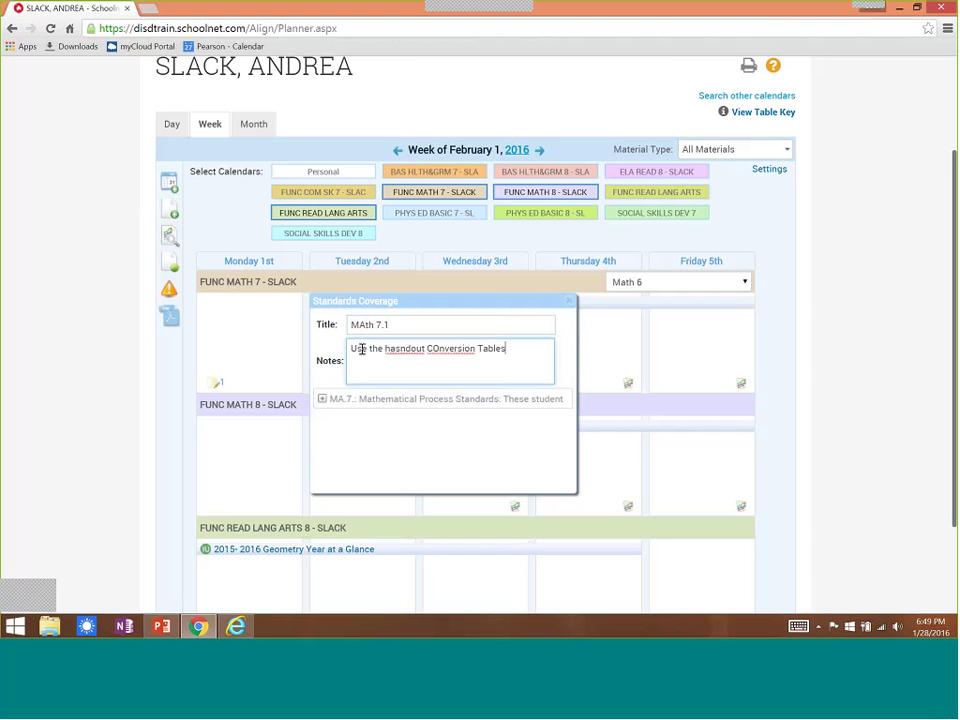
click(395, 348)
key(Delete)
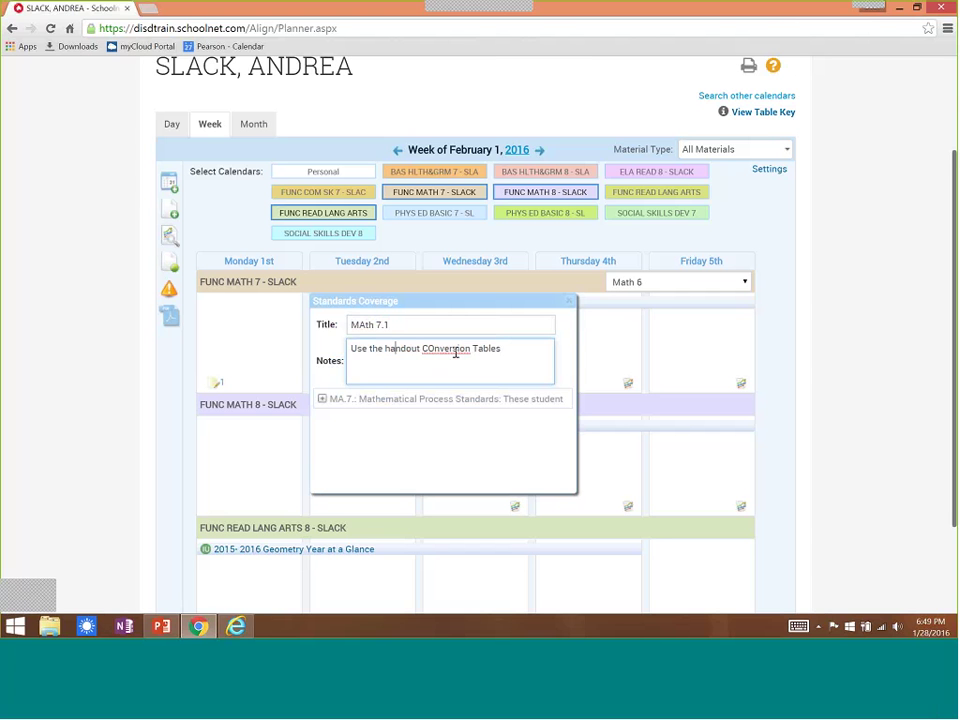
click(567, 301)
mouse_move(341, 331)
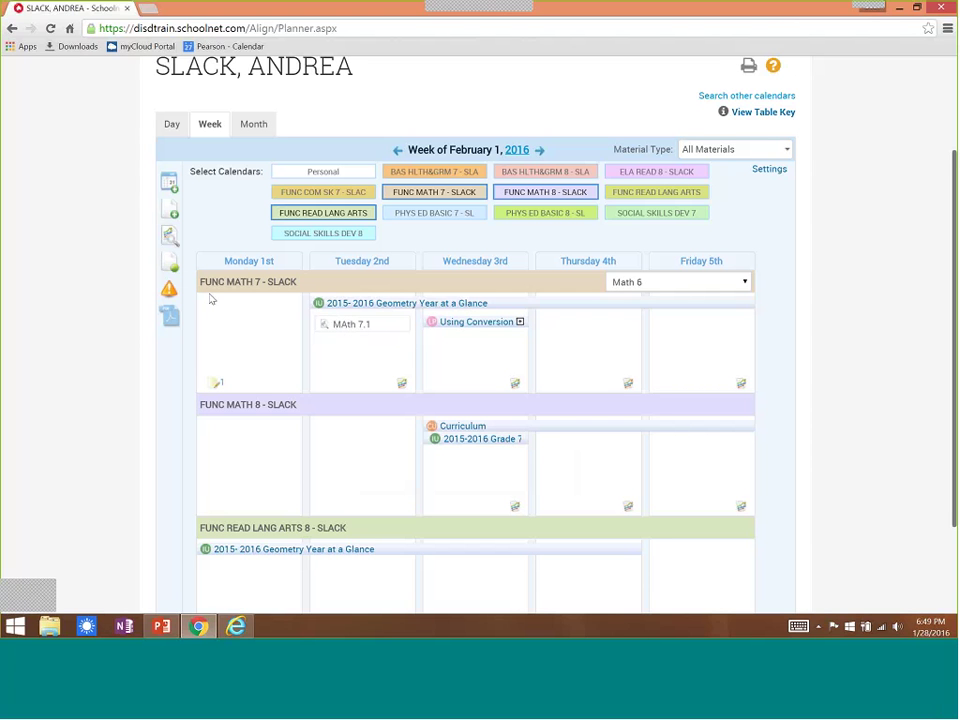
Step: Create a Meeting event on Monday 1st in FUNC MATH 7 with Library as its location
click(171, 267)
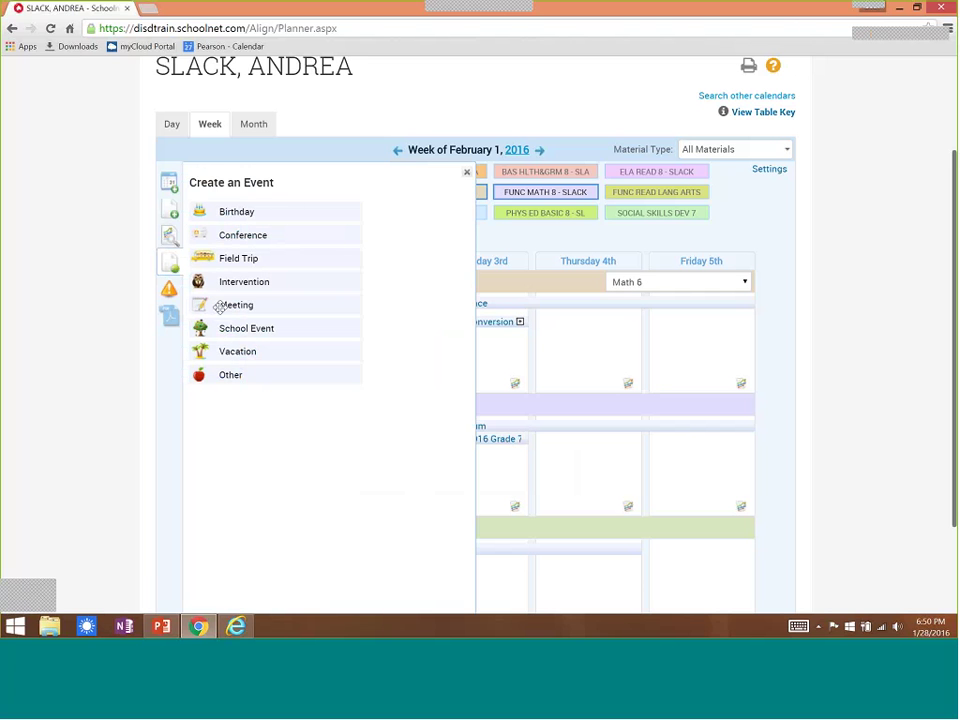
drag(222, 306, 249, 349)
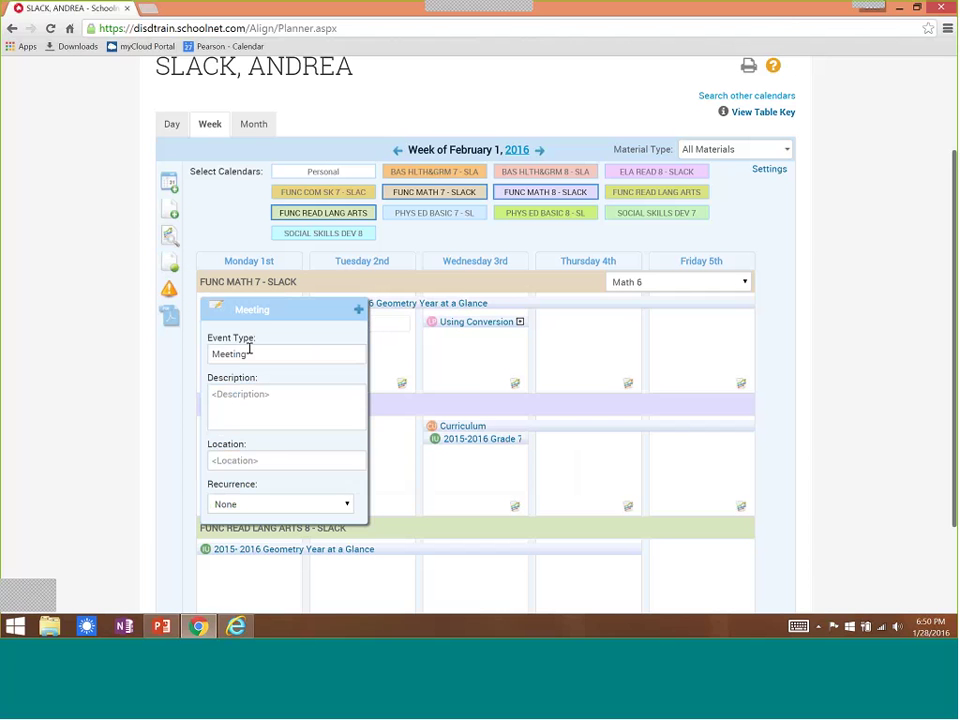
click(266, 461)
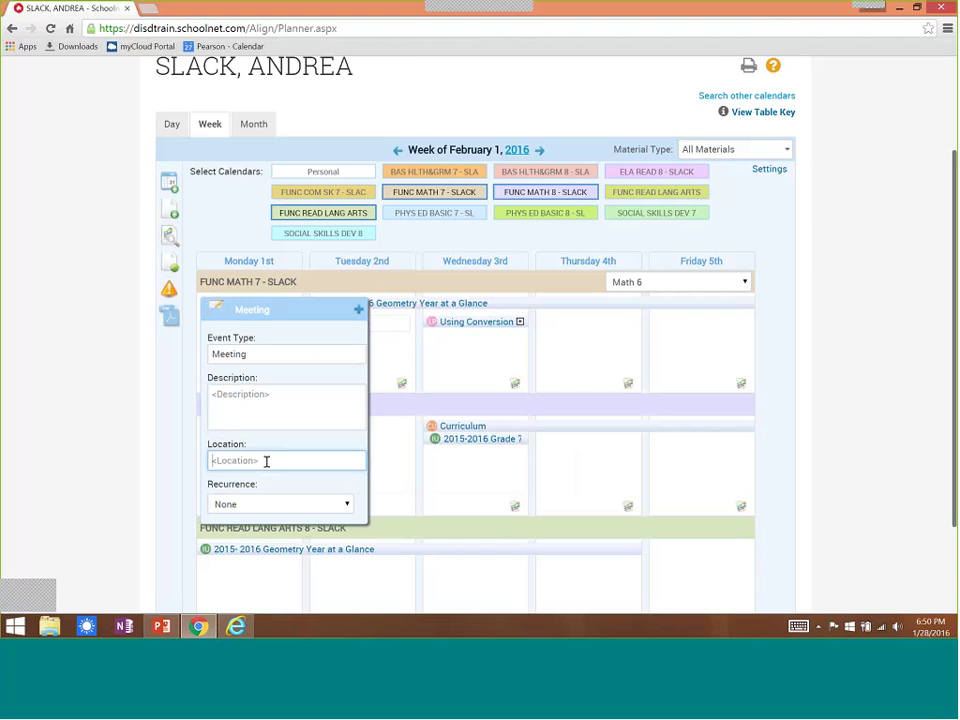
text(Librasry)
key(BackSpace)
key(BackSpace)
key(BackSpace)
text(ry)
Step: Make the meeting recur weekly with an end date of 07/01/2016
click(346, 505)
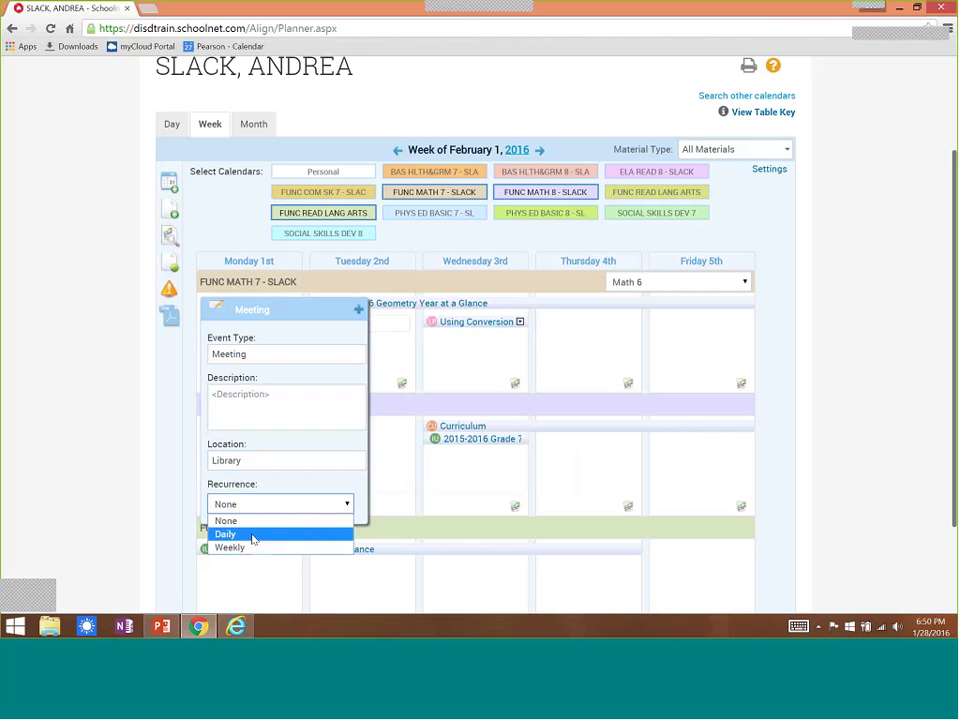
click(251, 547)
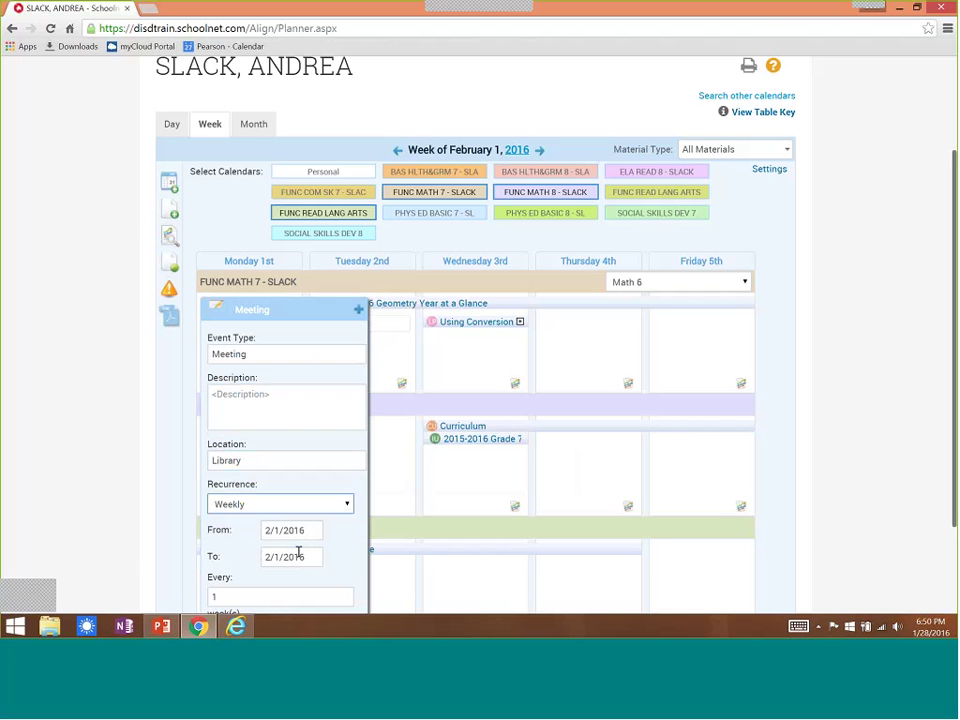
click(298, 556)
click(300, 439)
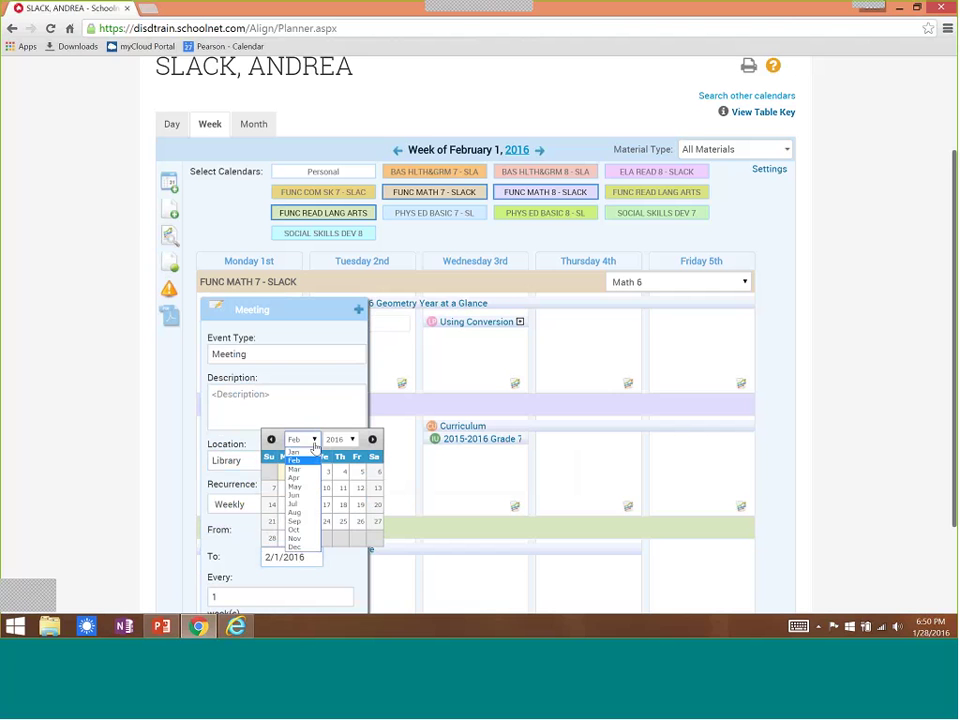
click(296, 504)
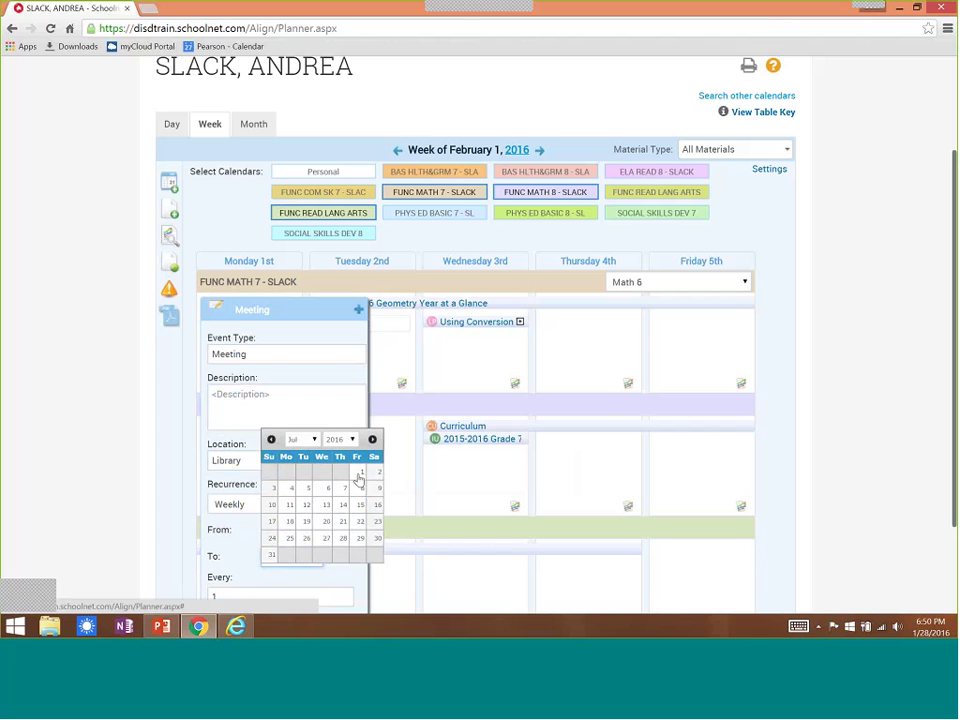
click(359, 476)
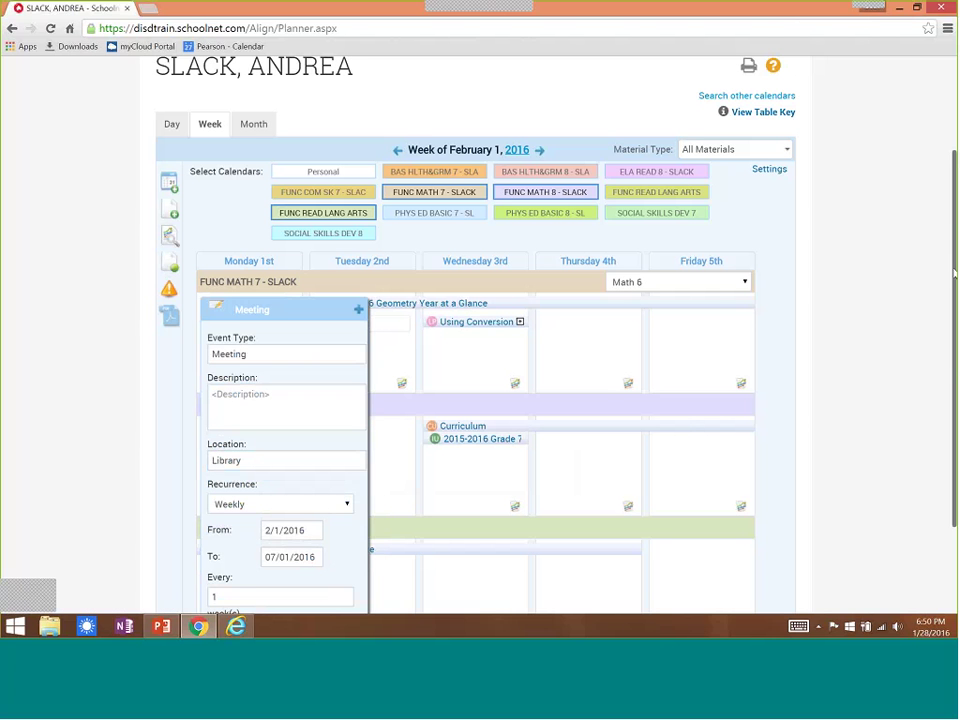
Step: Limit the weekly meeting to Mondays by clearing the other weekdays, and add it to the calendar
scroll(955, 272, down, 3)
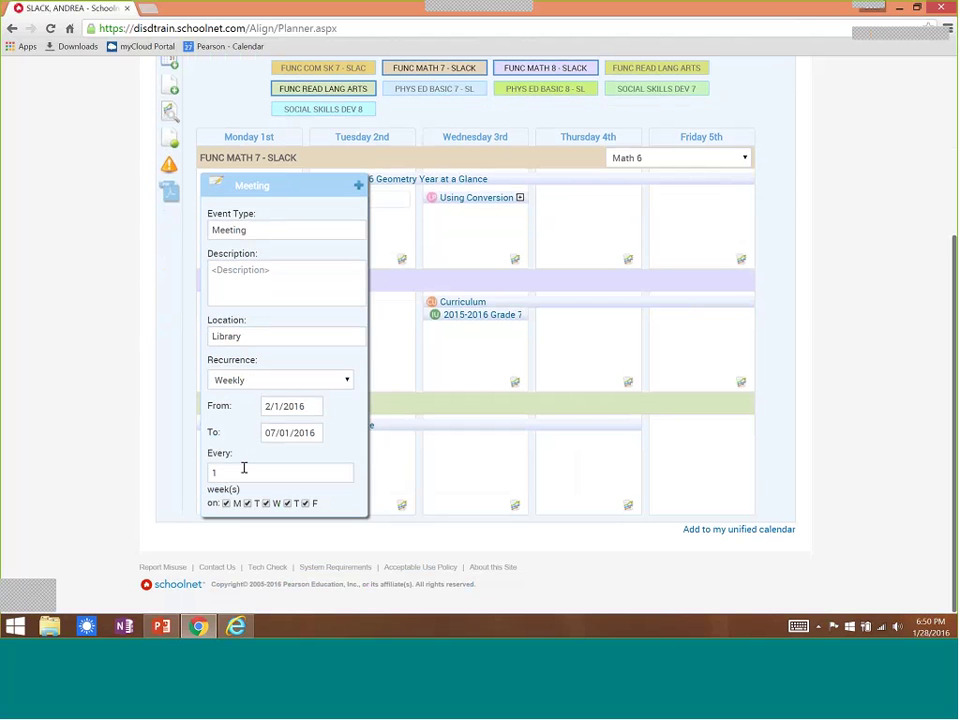
click(226, 504)
click(247, 503)
click(266, 503)
click(287, 503)
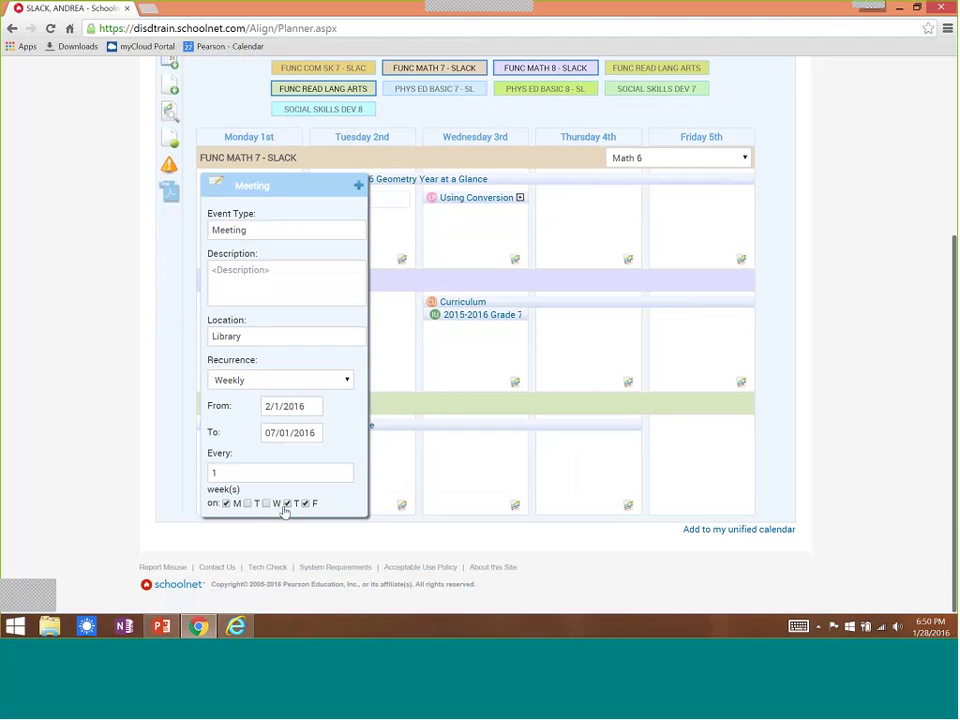
click(306, 504)
click(358, 187)
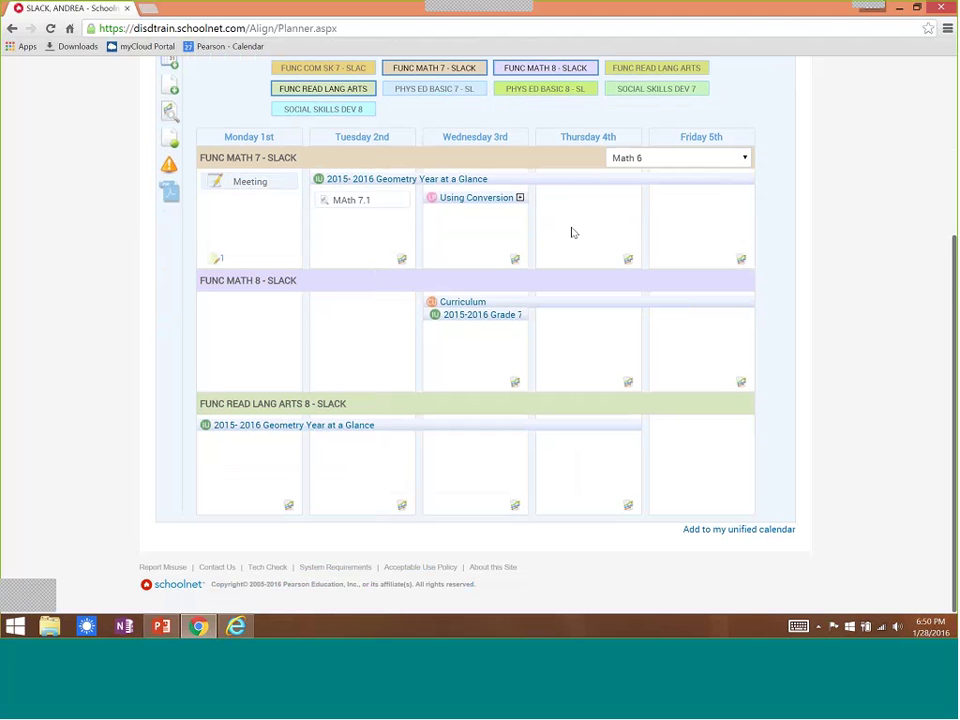
Step: Check the recurring meeting in the following two weeks and copy the Monday 8th meeting from FUNC MATH 7 to FUNC MATH 8
scroll(936, 267, up, 3)
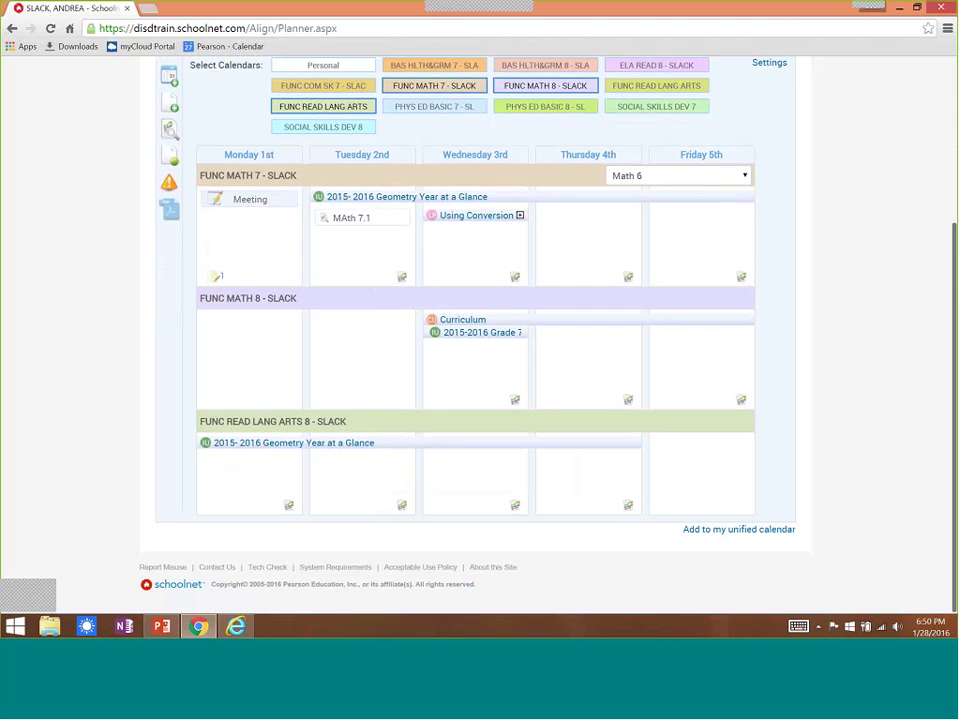
click(539, 146)
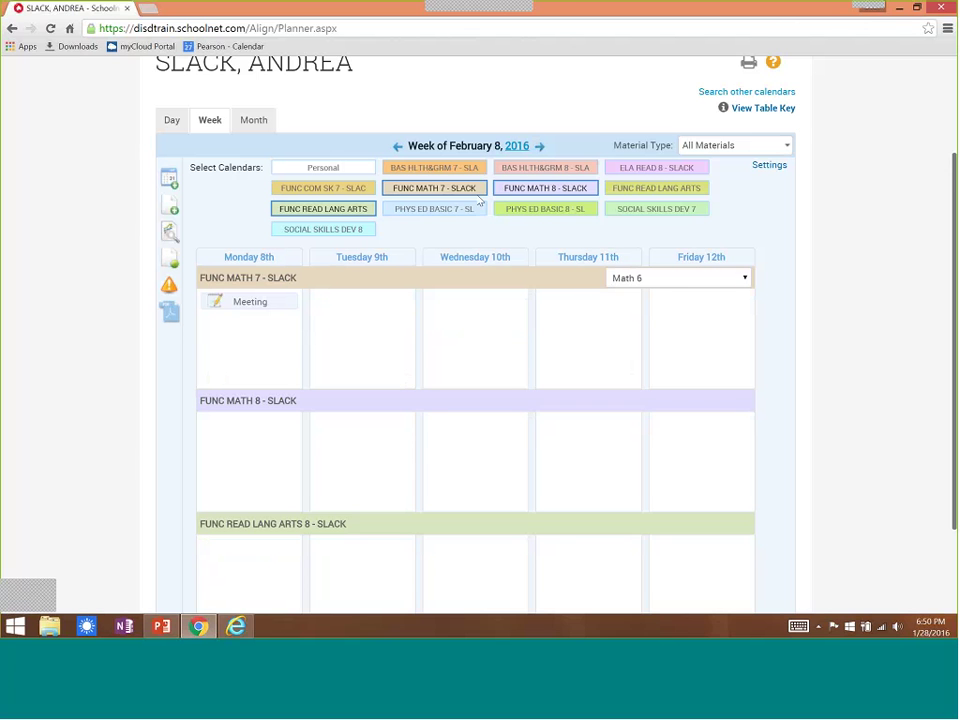
click(539, 146)
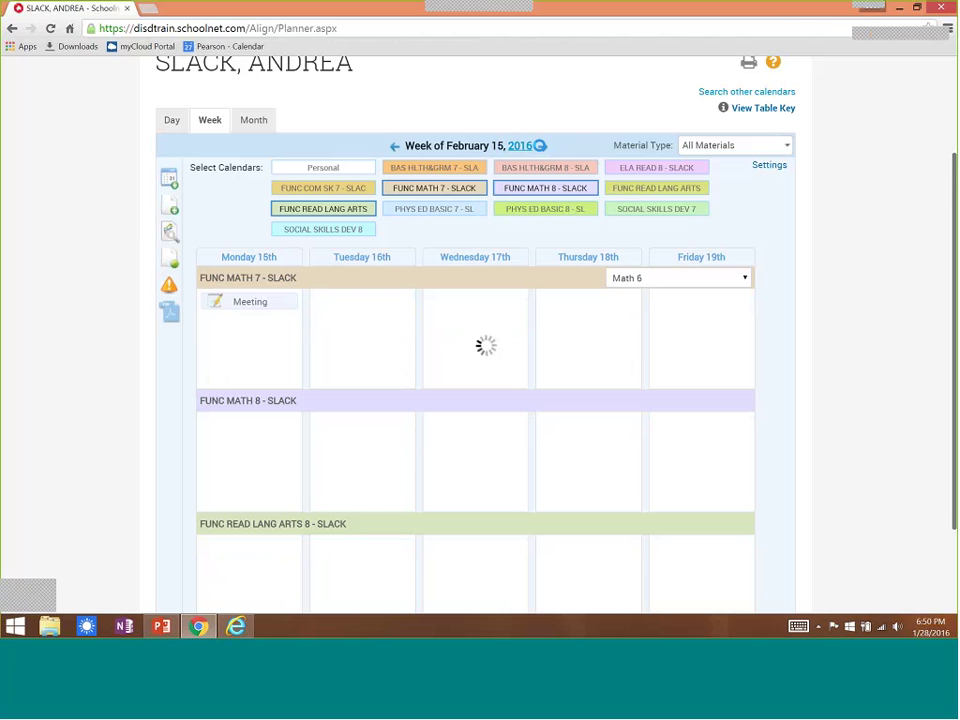
click(393, 150)
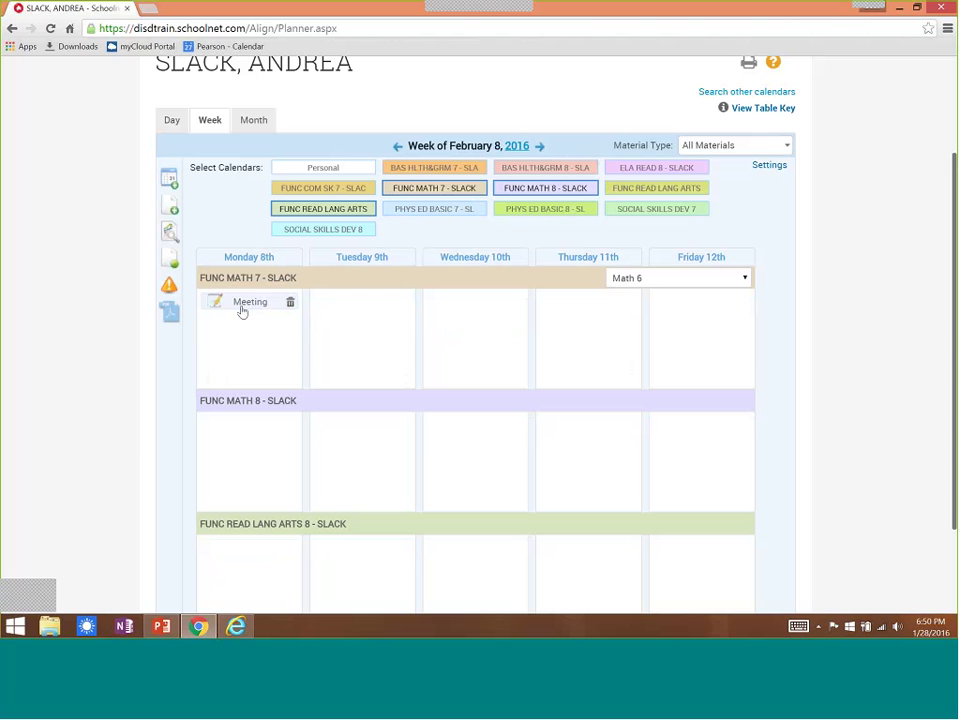
drag(241, 311, 259, 443)
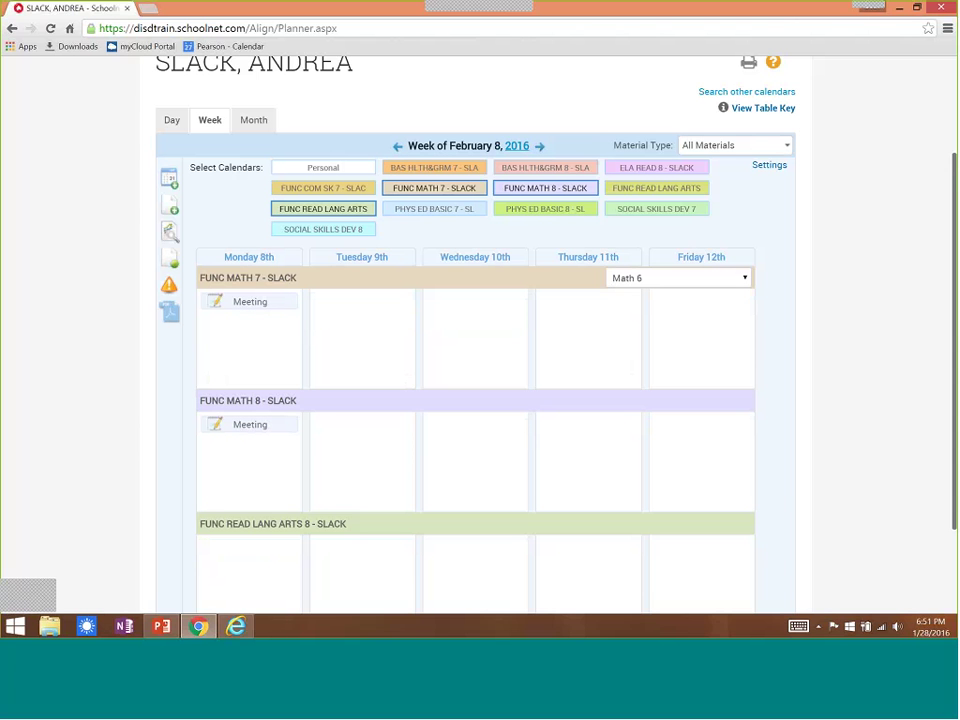
Step: Review the event types offered under Create an Event, then close the list
click(170, 261)
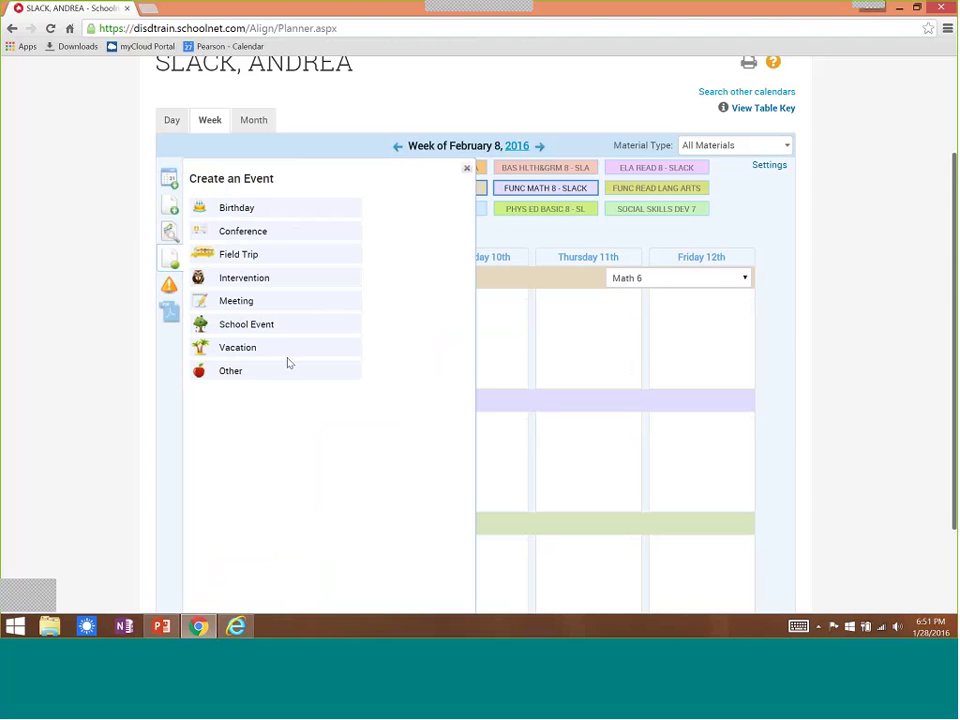
click(467, 165)
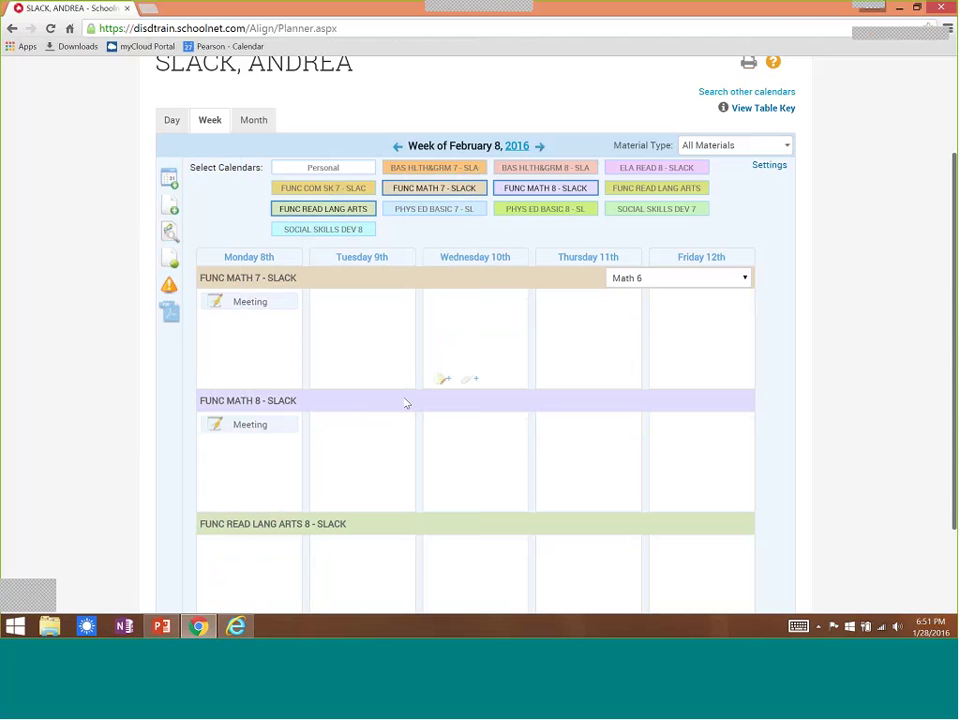
Step: Switch to the PowerPoint presentation, view the "Schedule on the Lesson Planner" slide and end the slide show
click(158, 627)
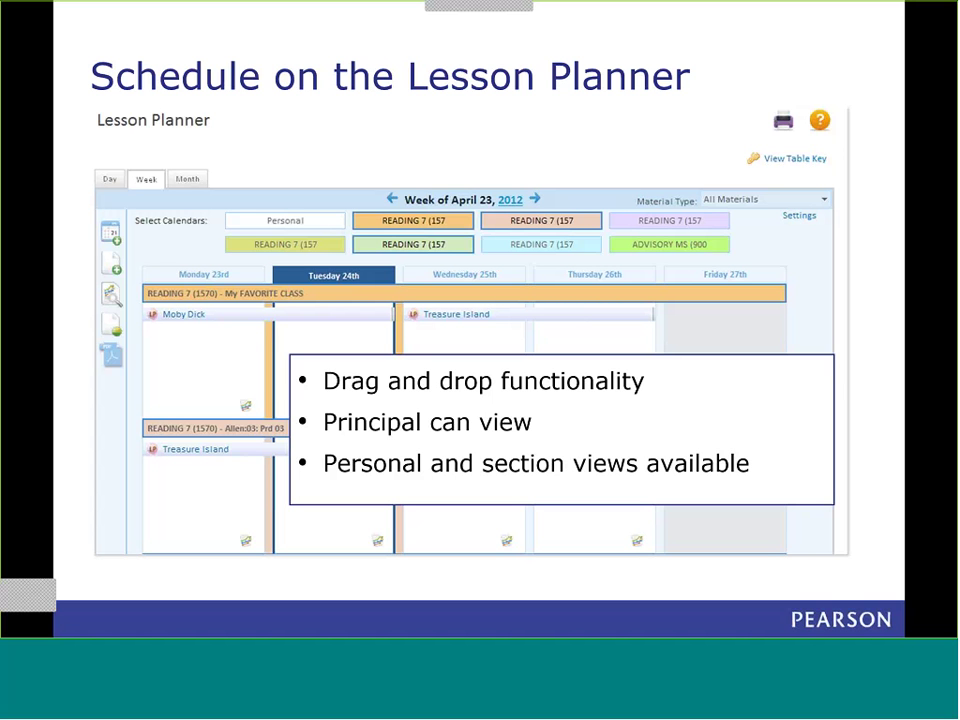
mouse_move(19, 610)
key(Escape)
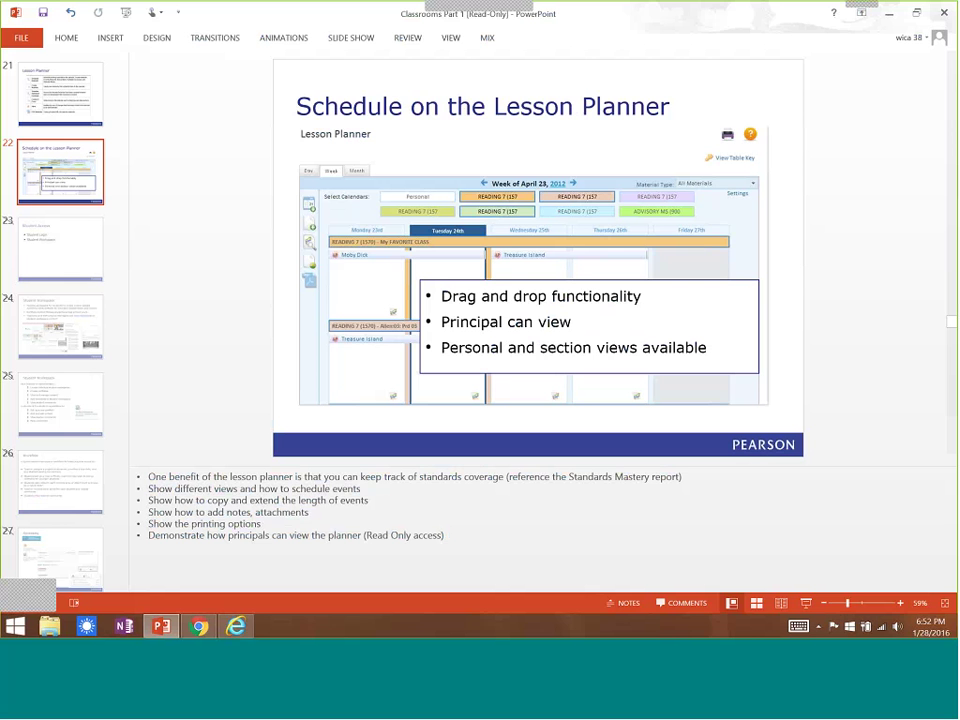
Step: Return to Schoolnet in Chrome and open the Instructional Materials page for Classrooms
click(209, 633)
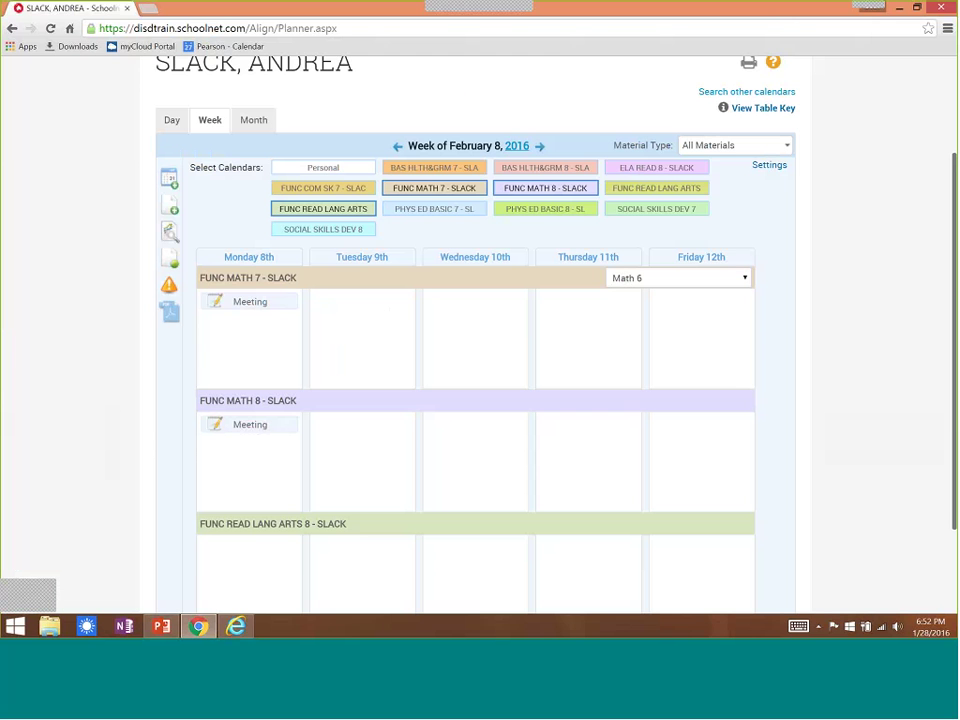
scroll(408, 178, up, 2)
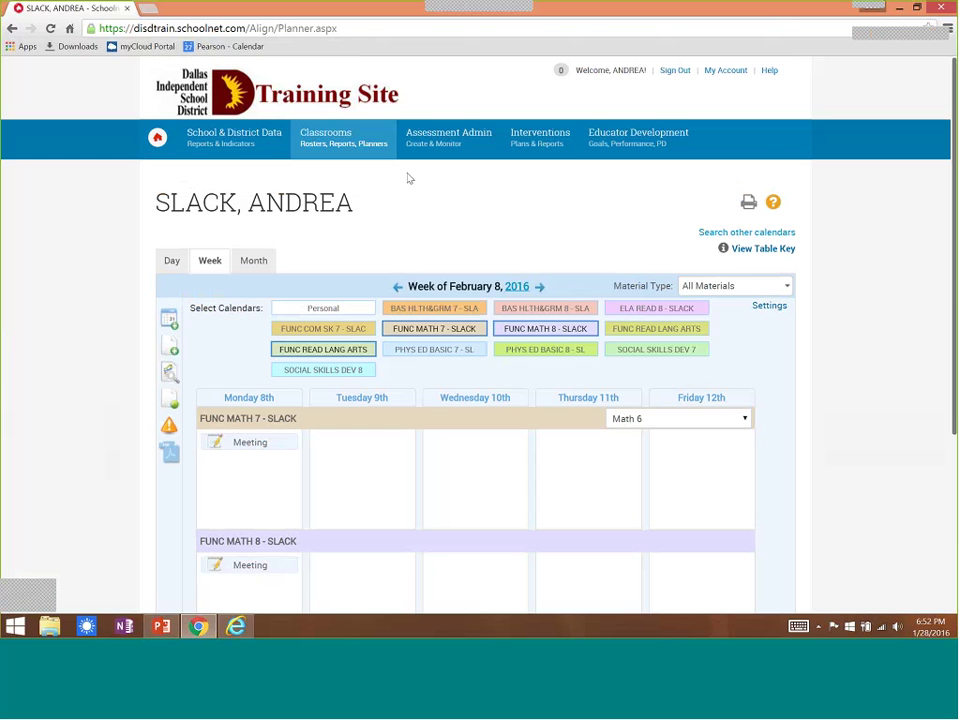
mouse_move(349, 131)
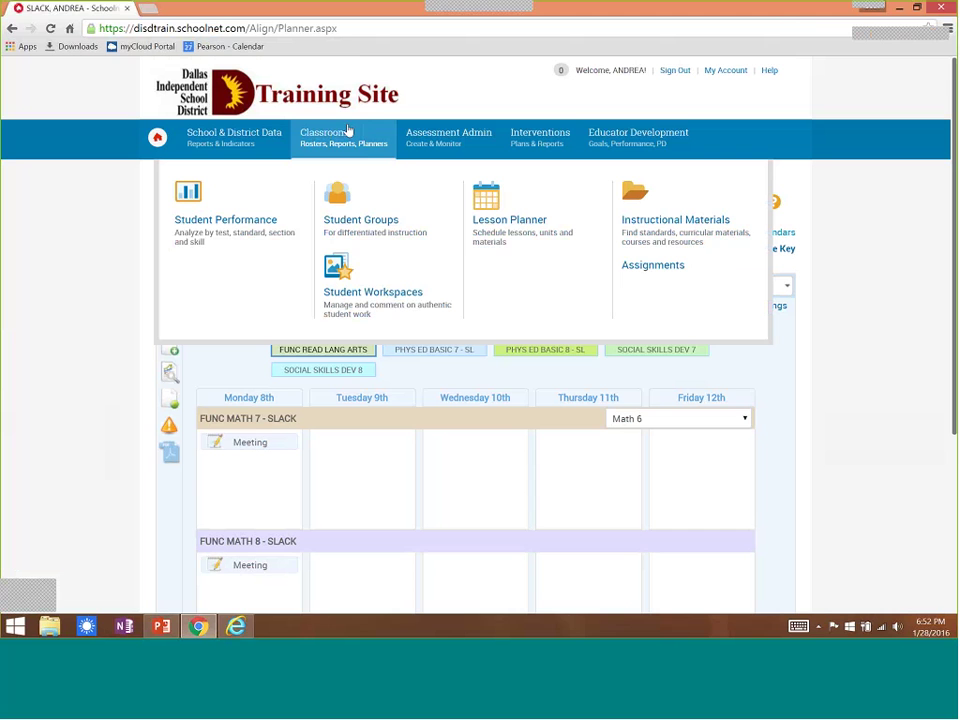
click(705, 229)
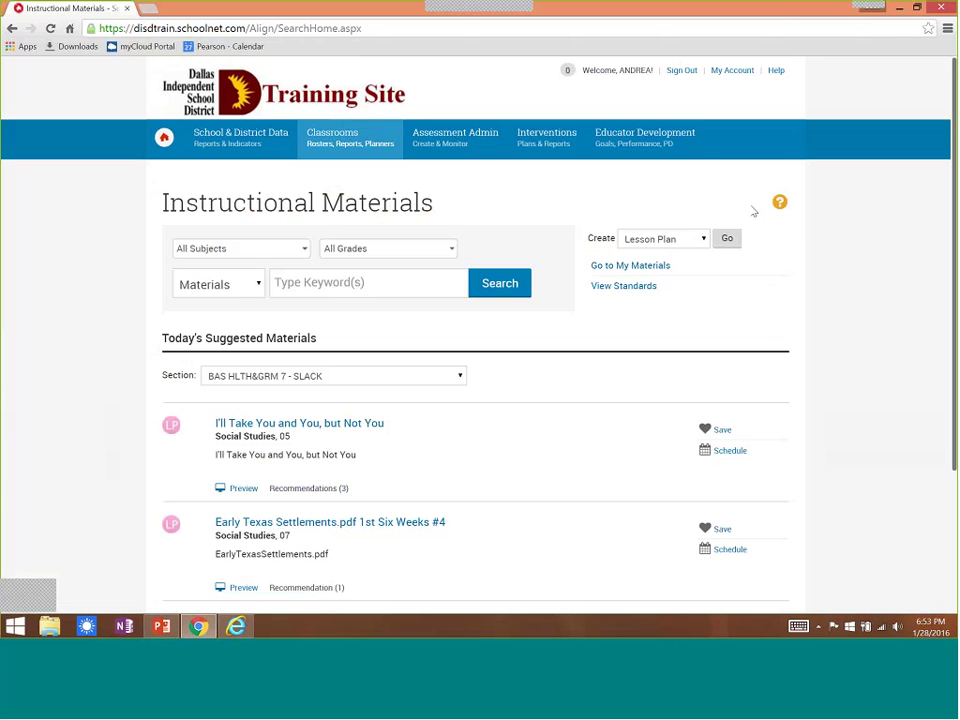
Step: Open PD Search under Educator Development and browse its Resources
mouse_move(630, 152)
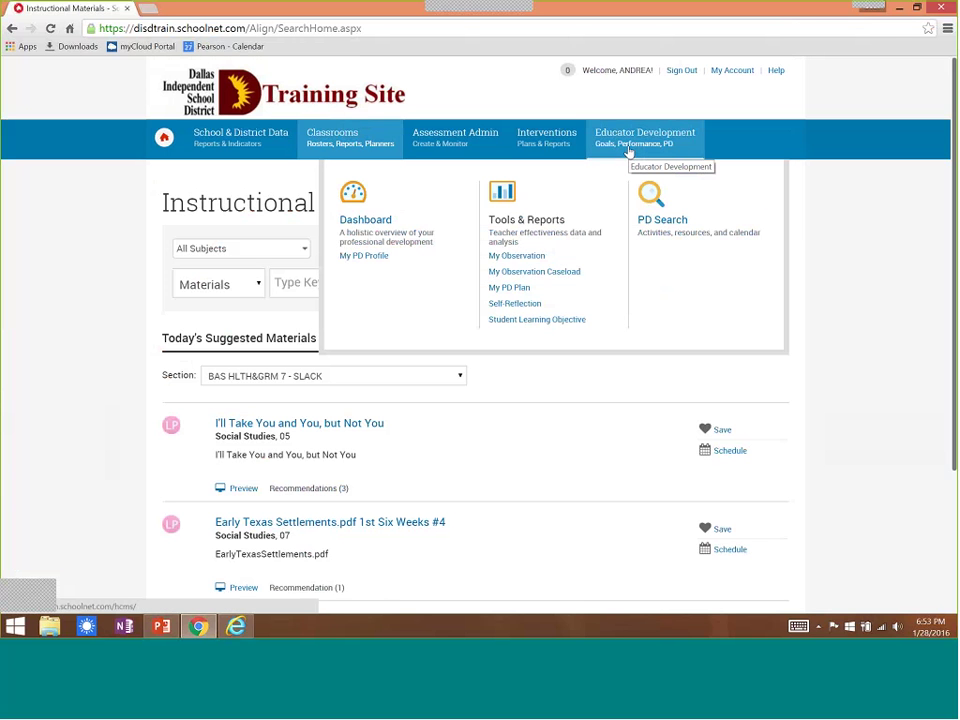
click(671, 230)
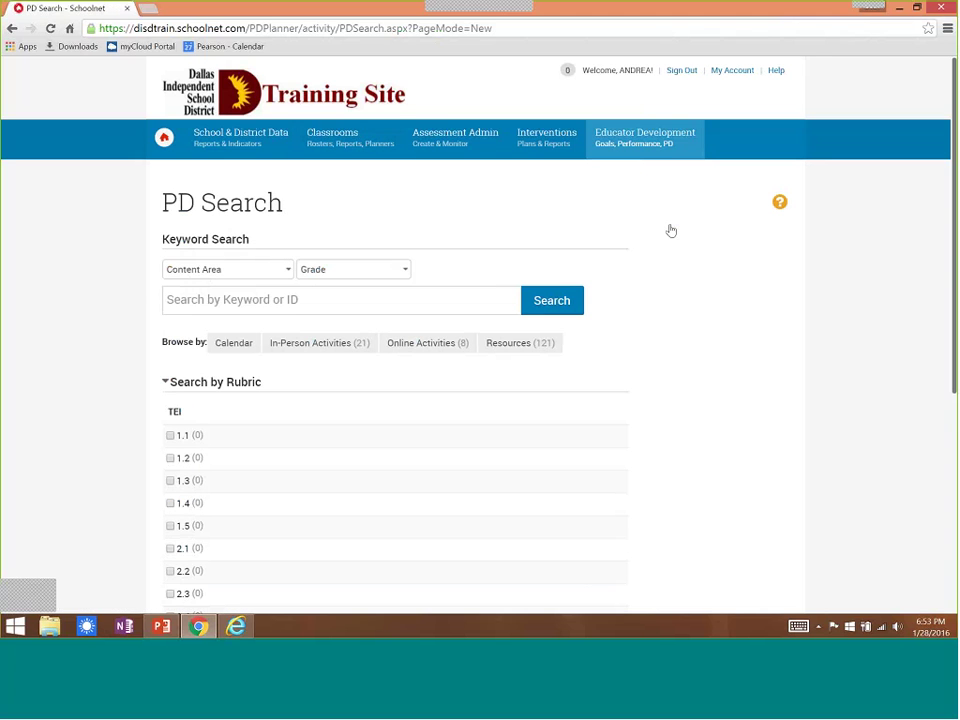
click(506, 350)
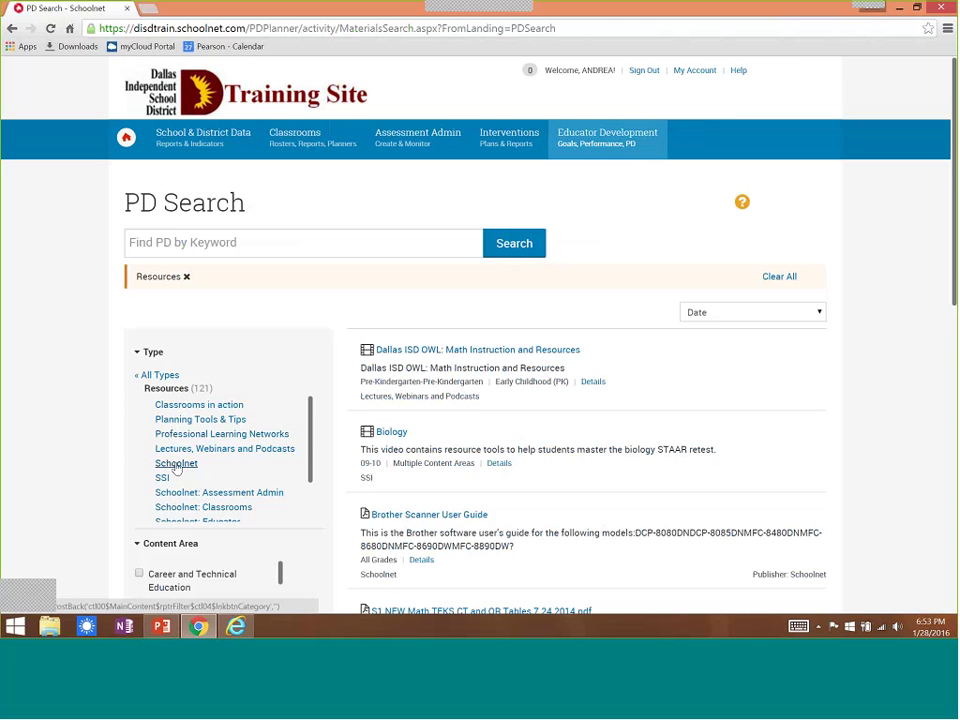
Step: Enter "Class" as the PD keyword, review the suggested Classrooms resources and dismiss the suggestions
click(229, 244)
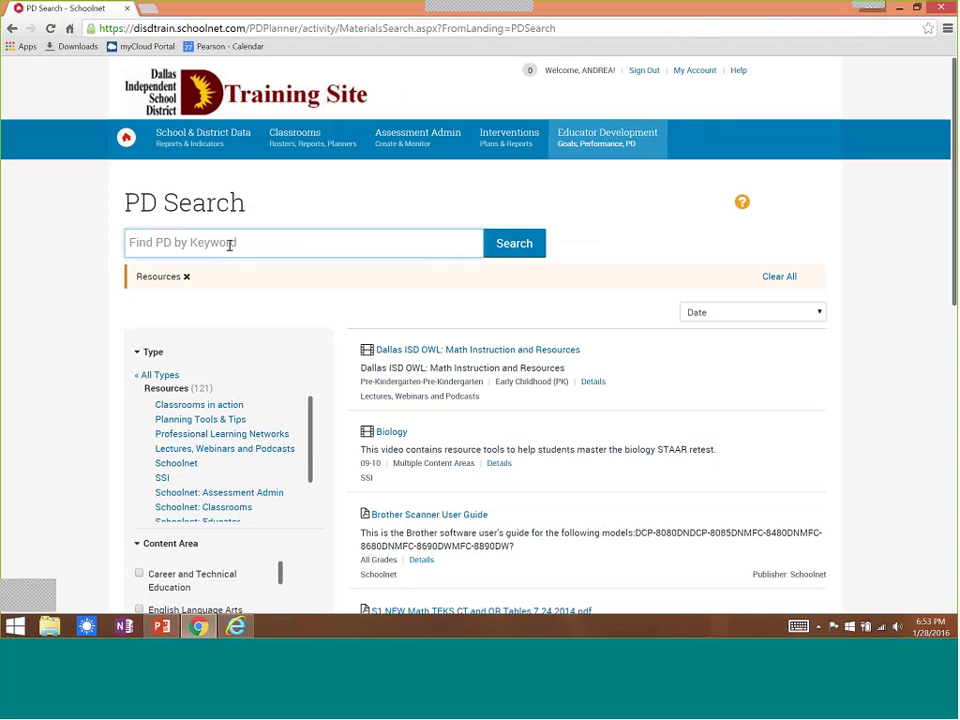
text(Class)
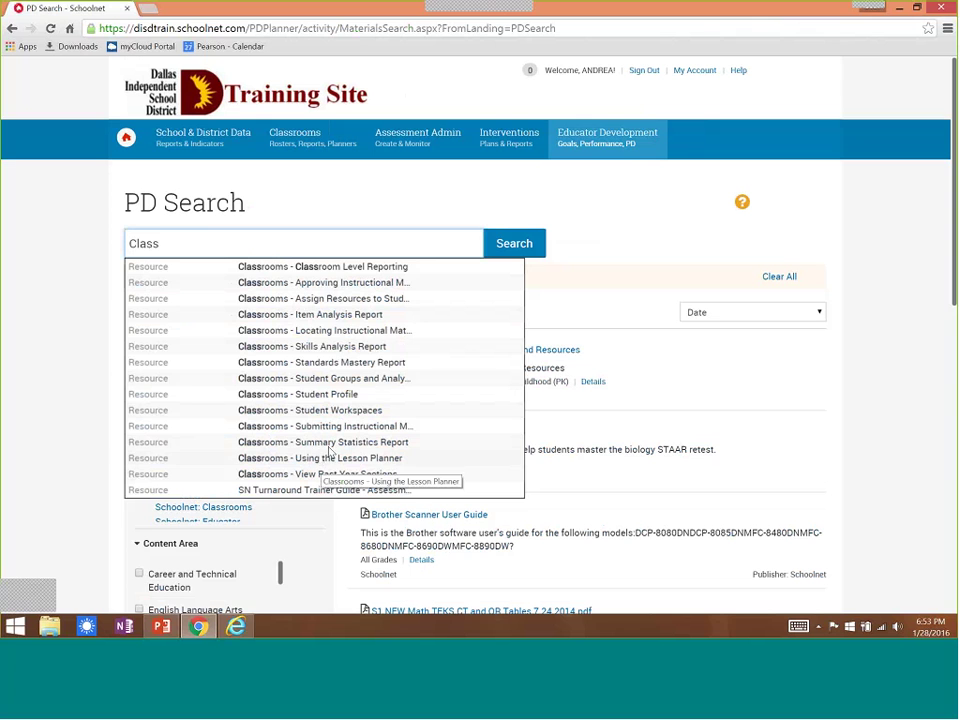
click(61, 337)
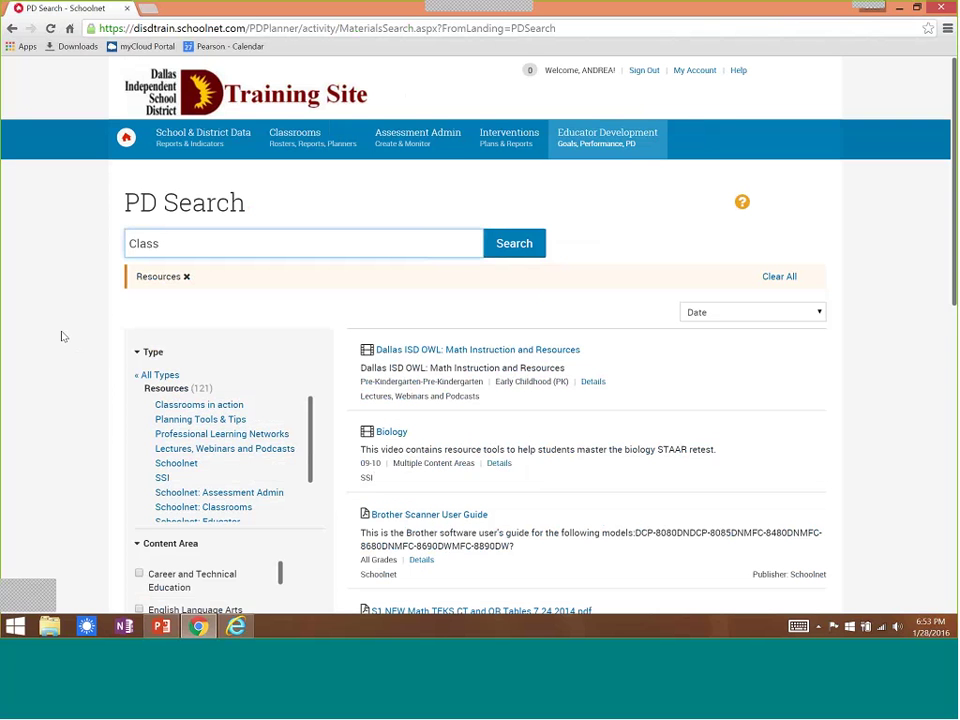